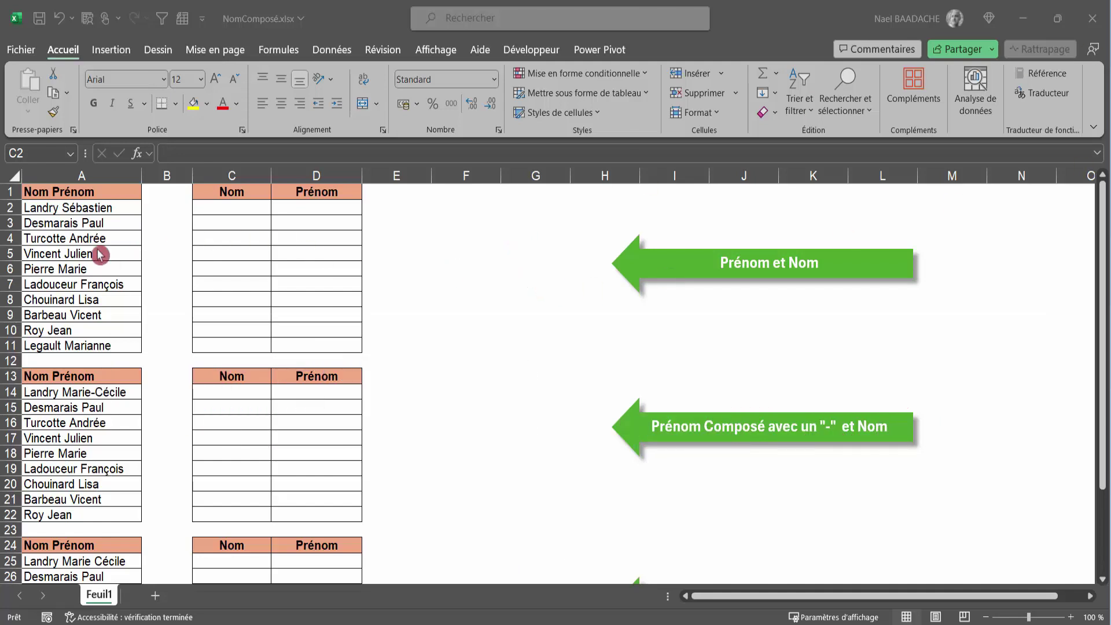
{"action": "left_click", "coordinate": [66, 205]}
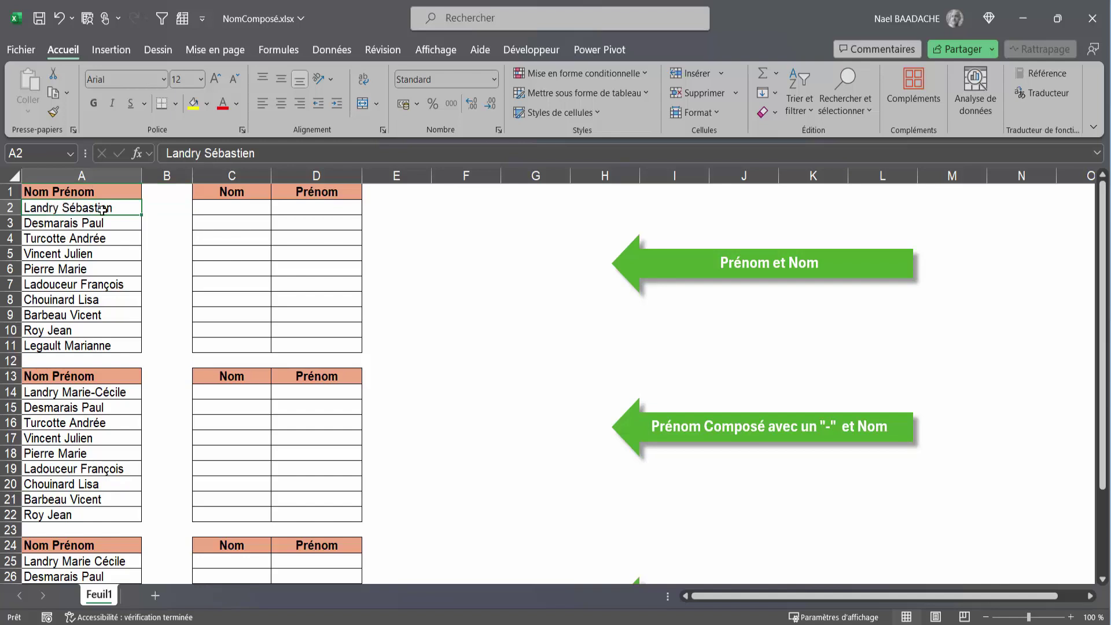
{"action": "left_click", "coordinate": [226, 206]}
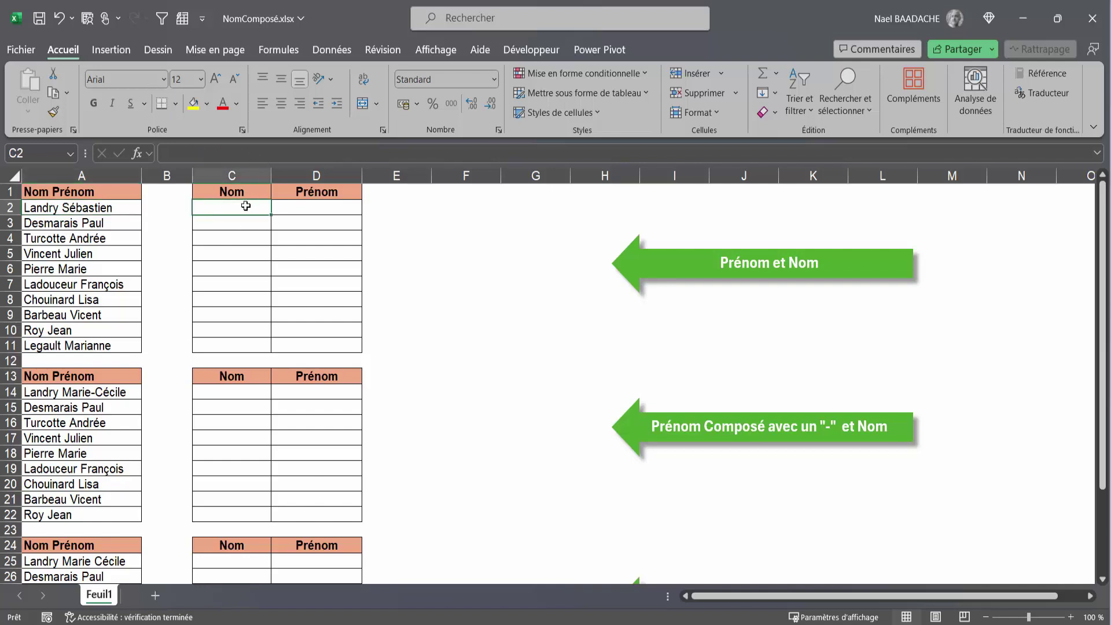
{"action": "left_click", "coordinate": [321, 210]}
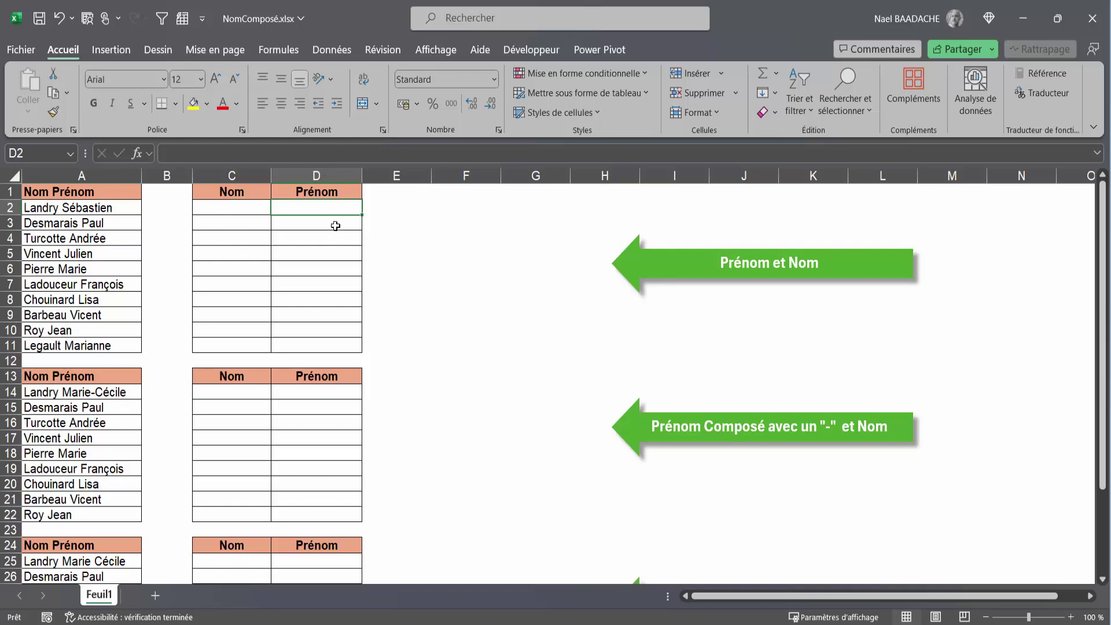
{"action": "left_click", "coordinate": [495, 263]}
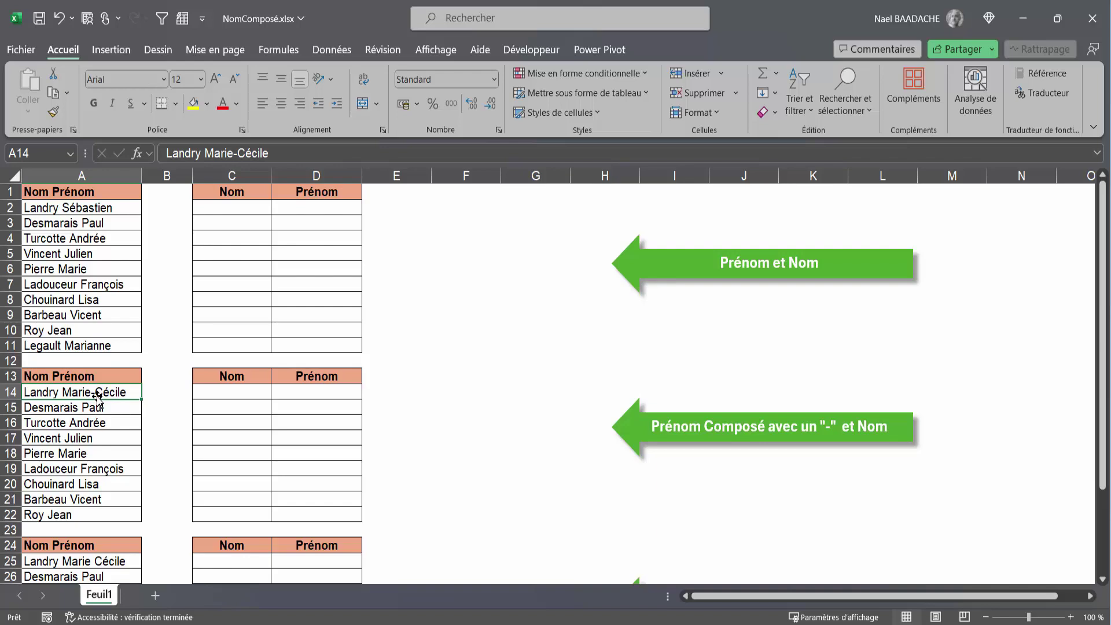
{"action": "scroll", "coordinate": [97, 396], "scroll_direction": "down", "scroll_amount": 2}
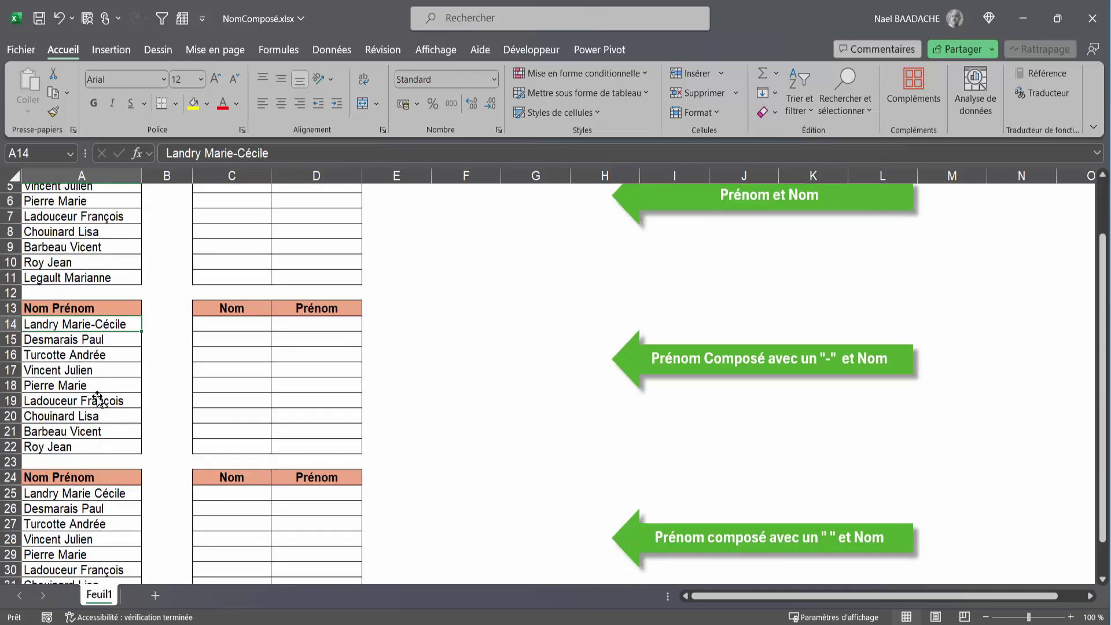
{"action": "left_click", "coordinate": [73, 486]}
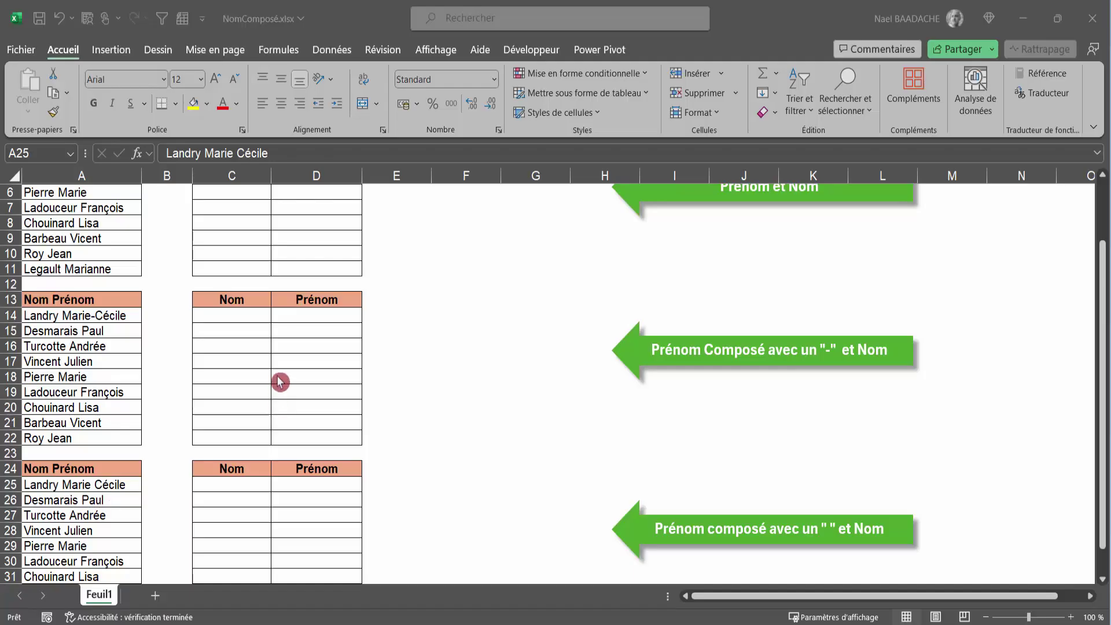
{"action": "scroll", "coordinate": [264, 330], "scroll_direction": "up", "scroll_amount": 2}
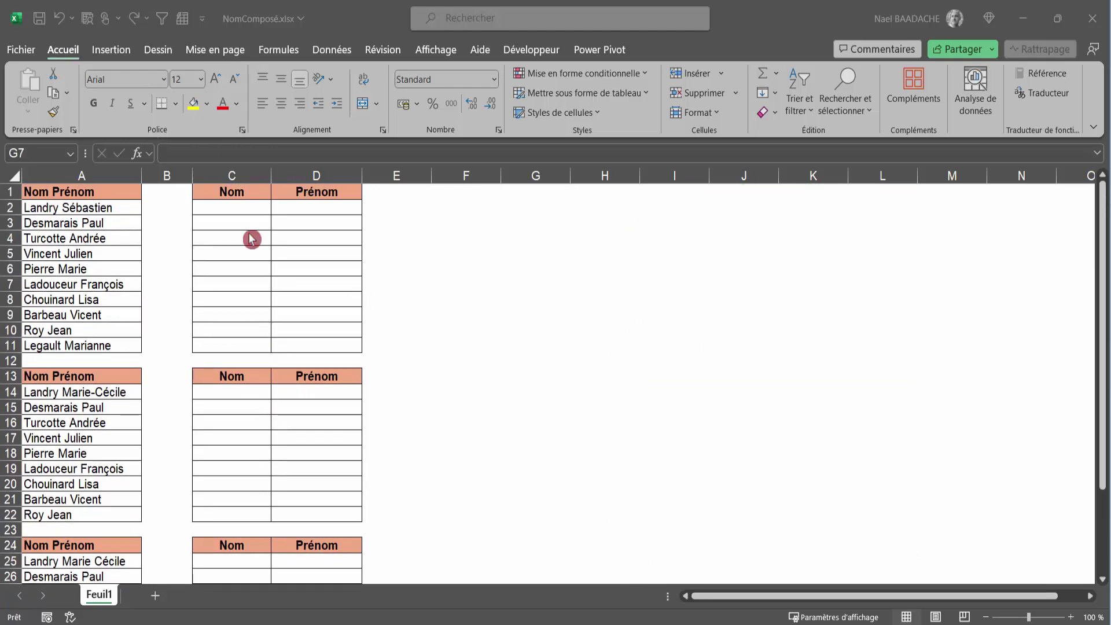
{"action": "left_click", "coordinate": [245, 207]}
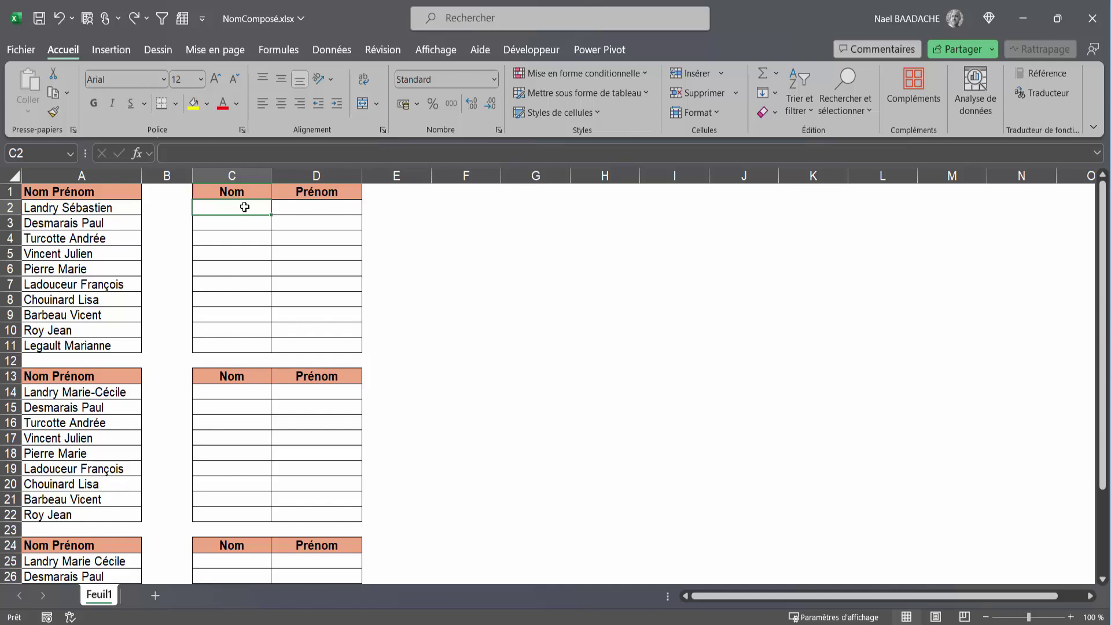
- Enter =TEXTE.AVANT(A2;" ") in C2 and fill it down to C11
{"action": "left_click", "coordinate": [68, 207]}
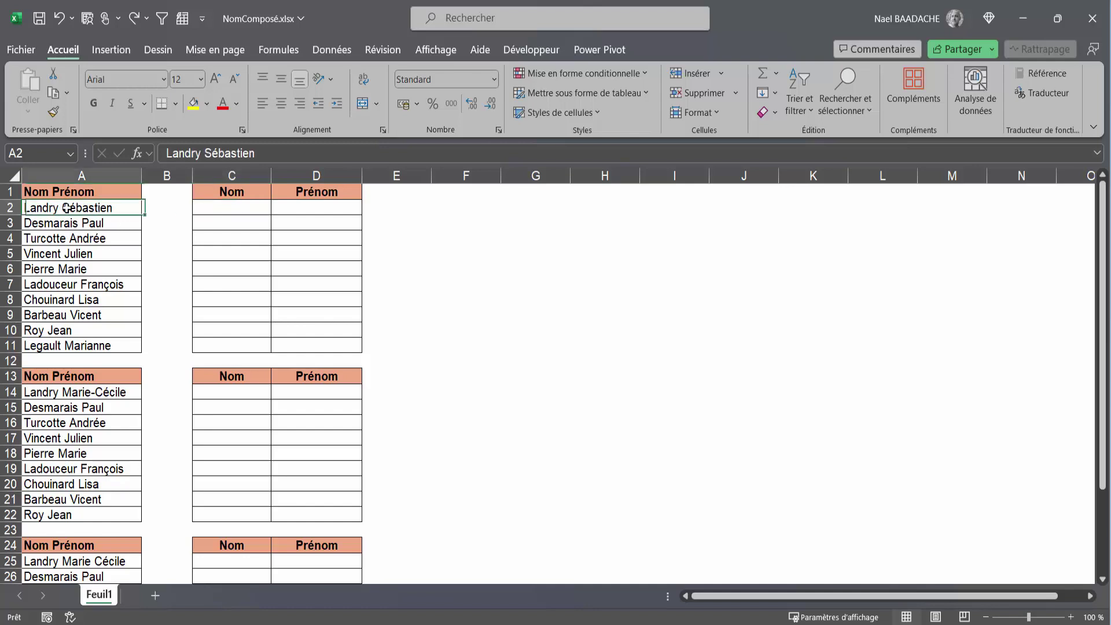
{"action": "left_click", "coordinate": [220, 205]}
{"action": "type", "text": "="}
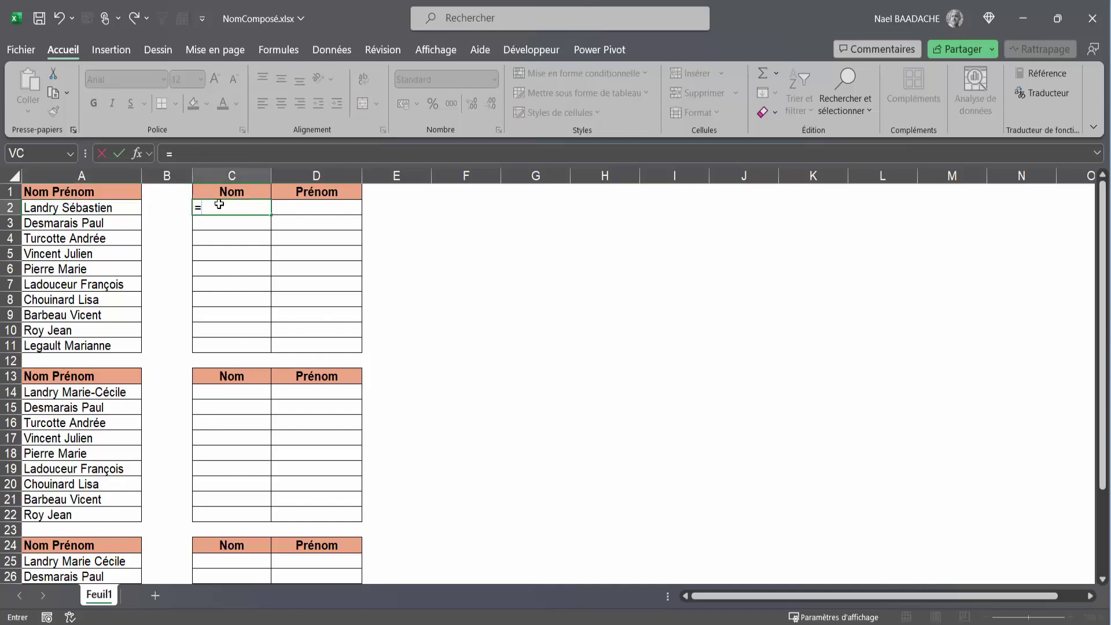
{"action": "type", "text": "texte"}
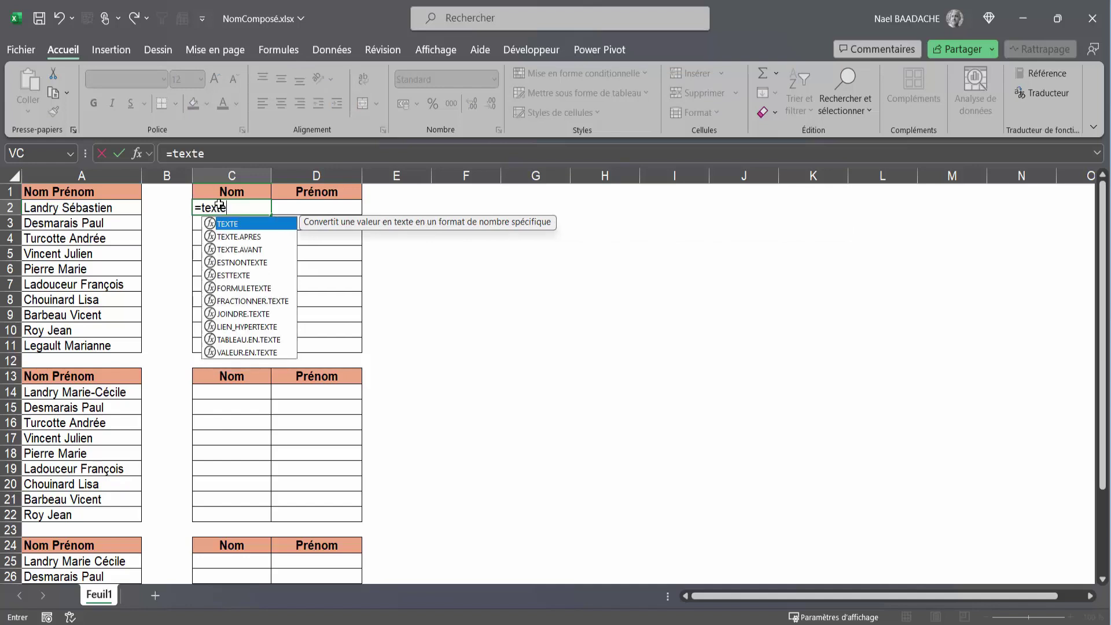
{"action": "type", "text": ".avant("}
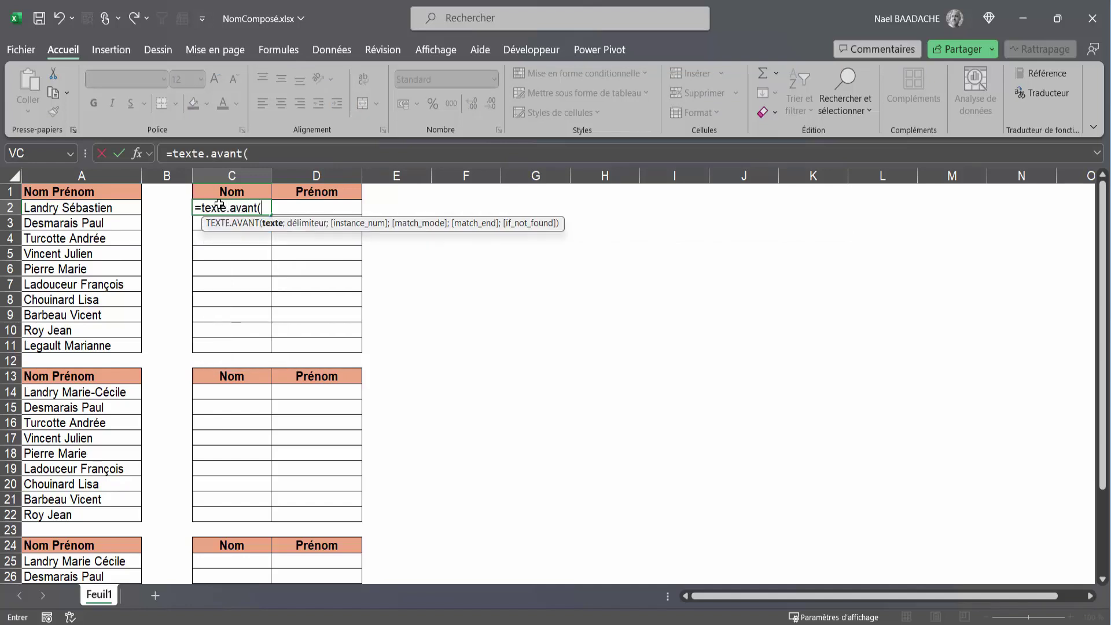
{"action": "left_click", "coordinate": [78, 207]}
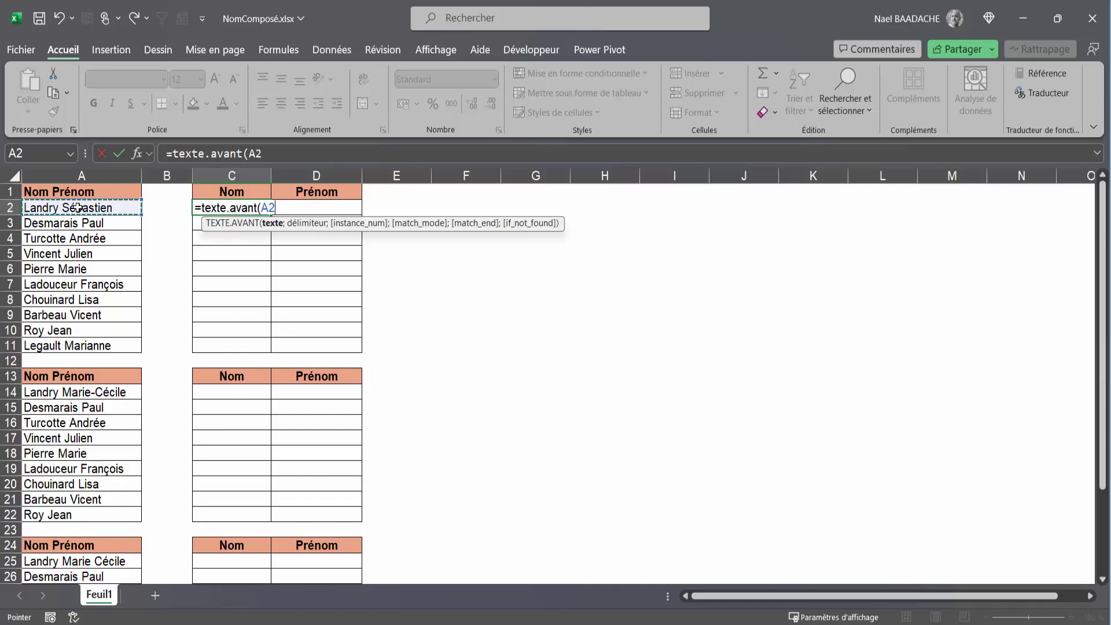
{"action": "type", "text": ";\" \""}
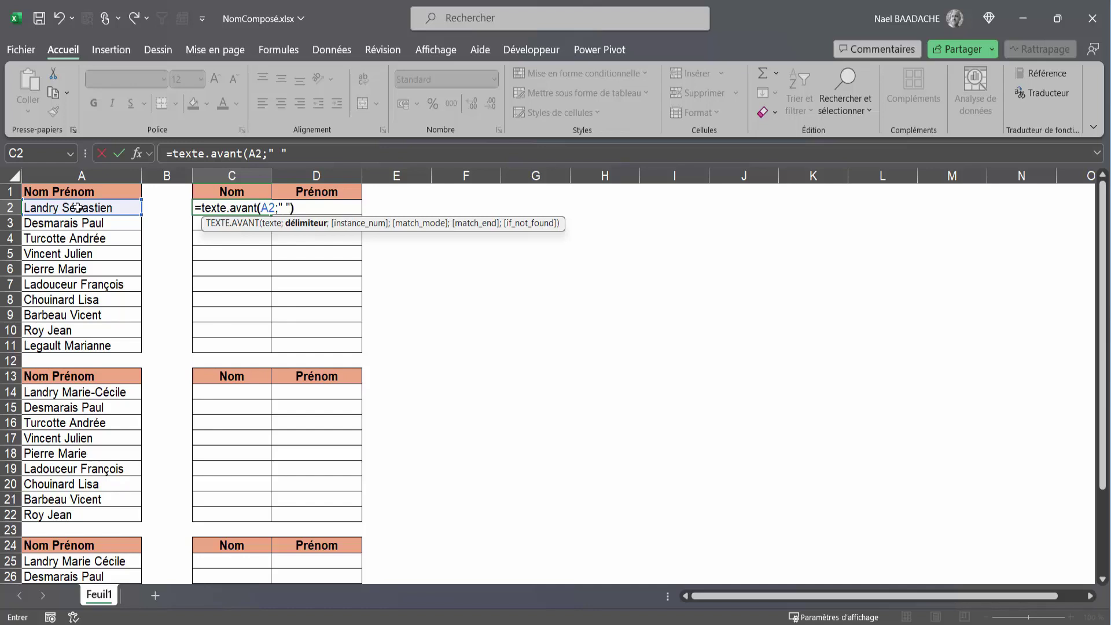
{"action": "type", "text": ")"}
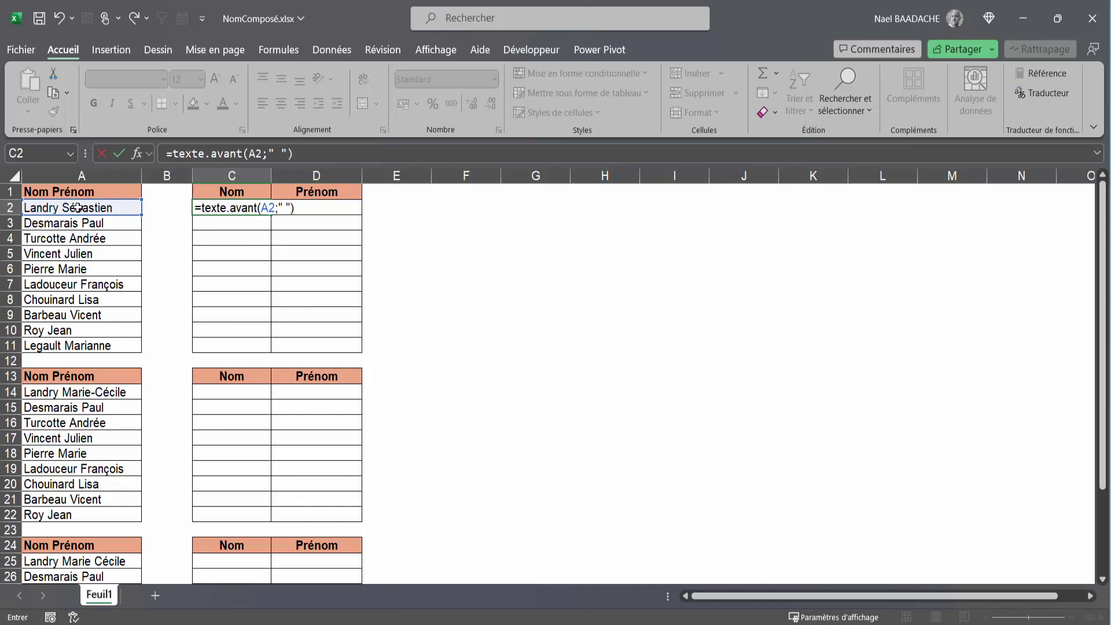
{"action": "key", "text": "Return"}
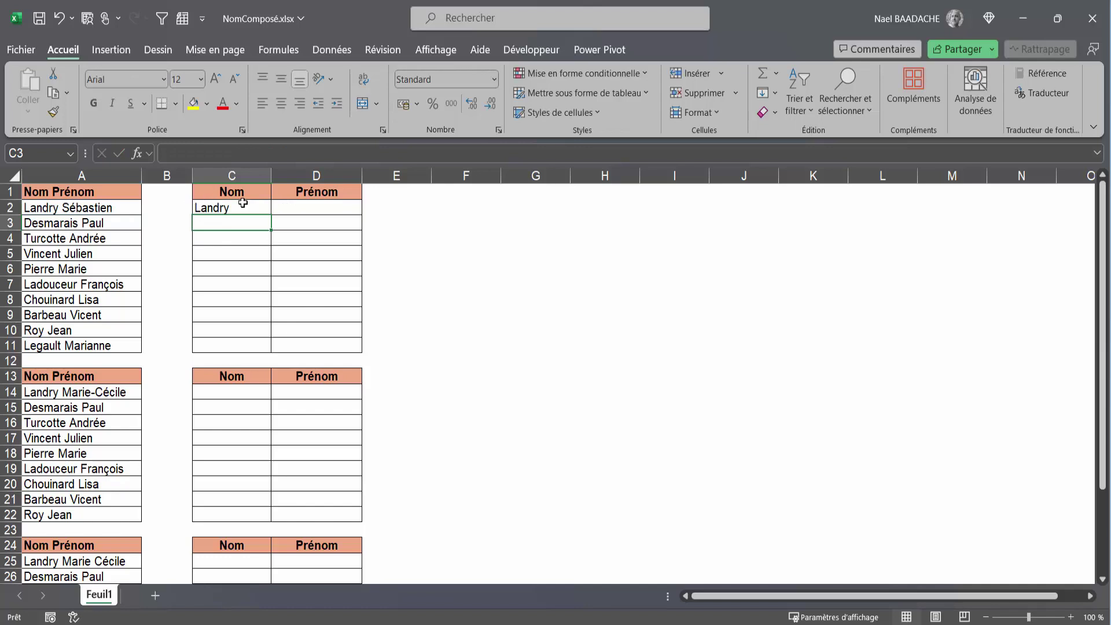
{"action": "left_click", "coordinate": [242, 205]}
{"action": "left_click_drag", "start_coordinate": [271, 215], "coordinate": [254, 347]}
{"action": "left_click", "coordinate": [318, 210]}
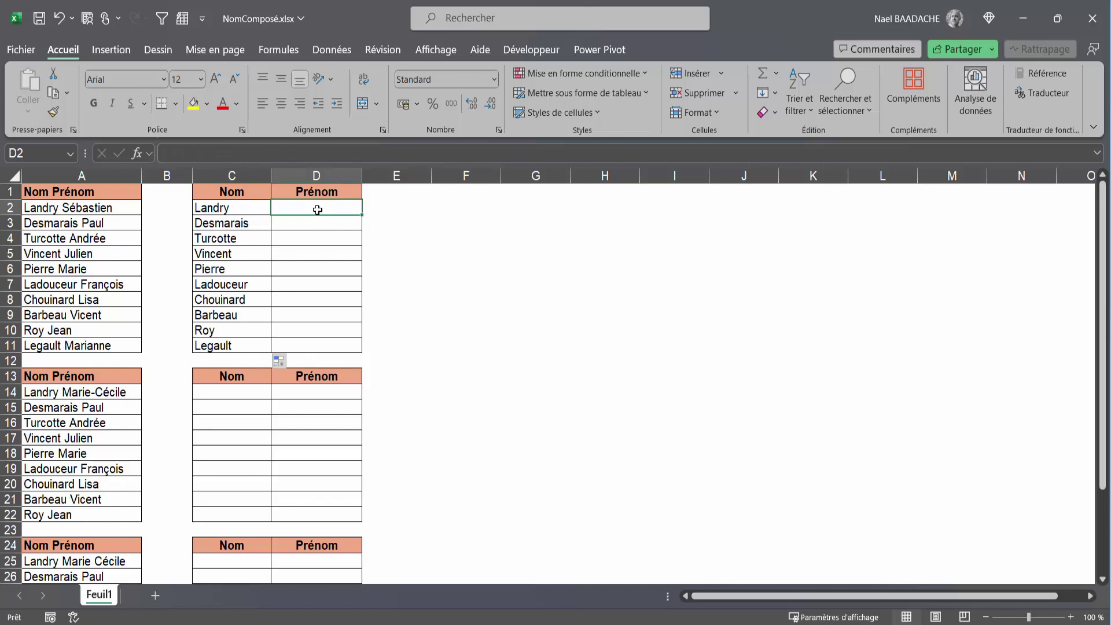
- Enter =TEXTE.APRES(A2;" ") in D2 and fill it down to D11
{"action": "type", "text": "=t"}
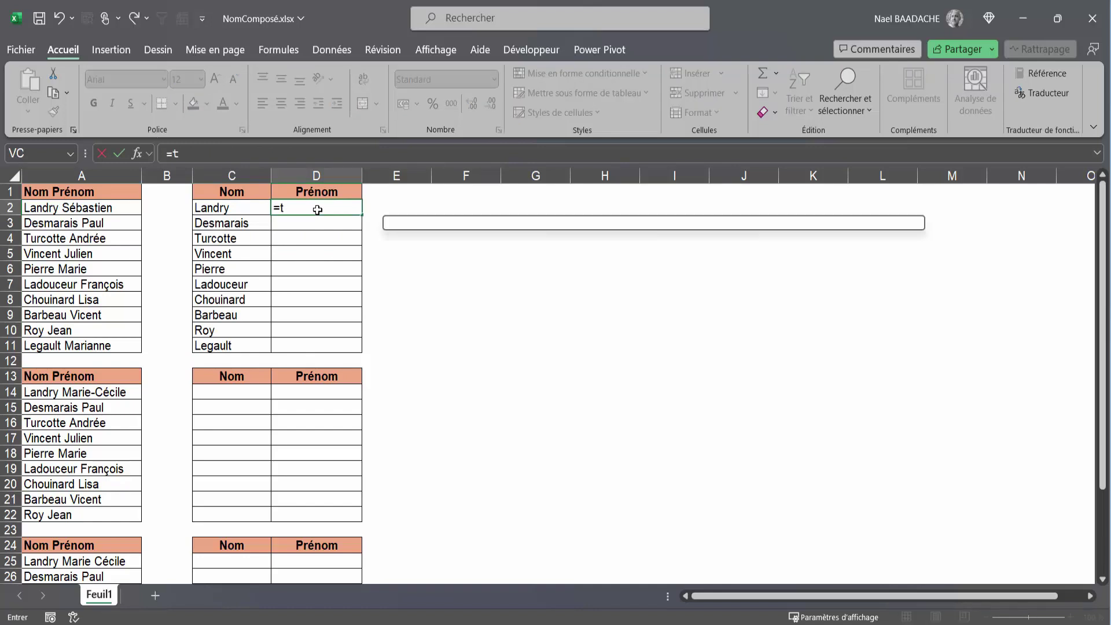
{"action": "type", "text": "exte.a"}
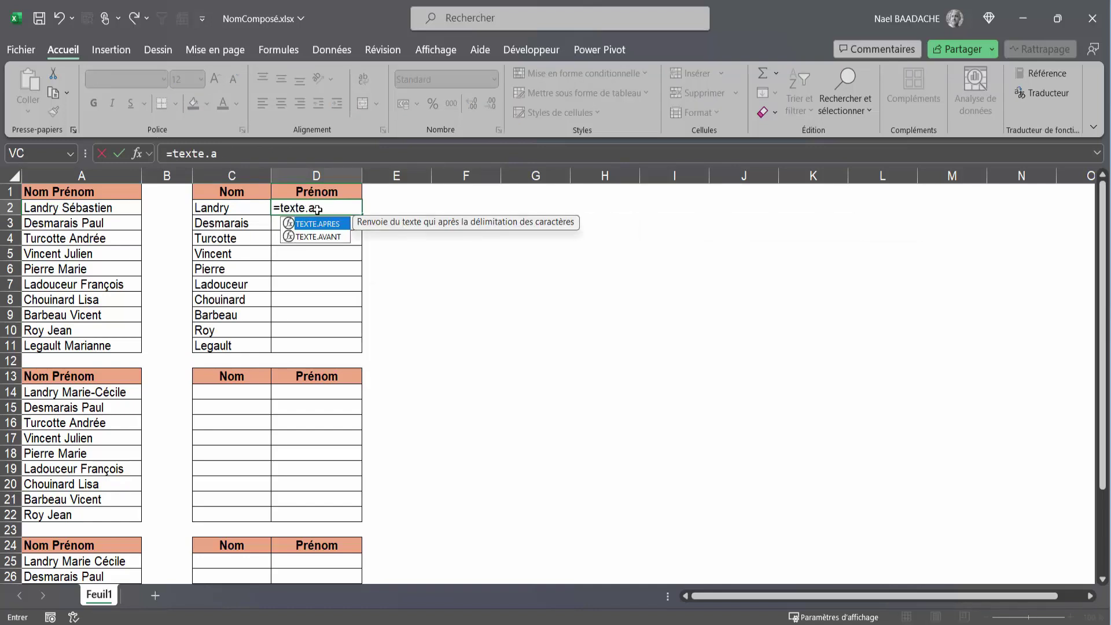
{"action": "type", "text": "prè"}
{"action": "key", "text": "BackSpace"}
{"action": "key", "text": "BackSpace"}
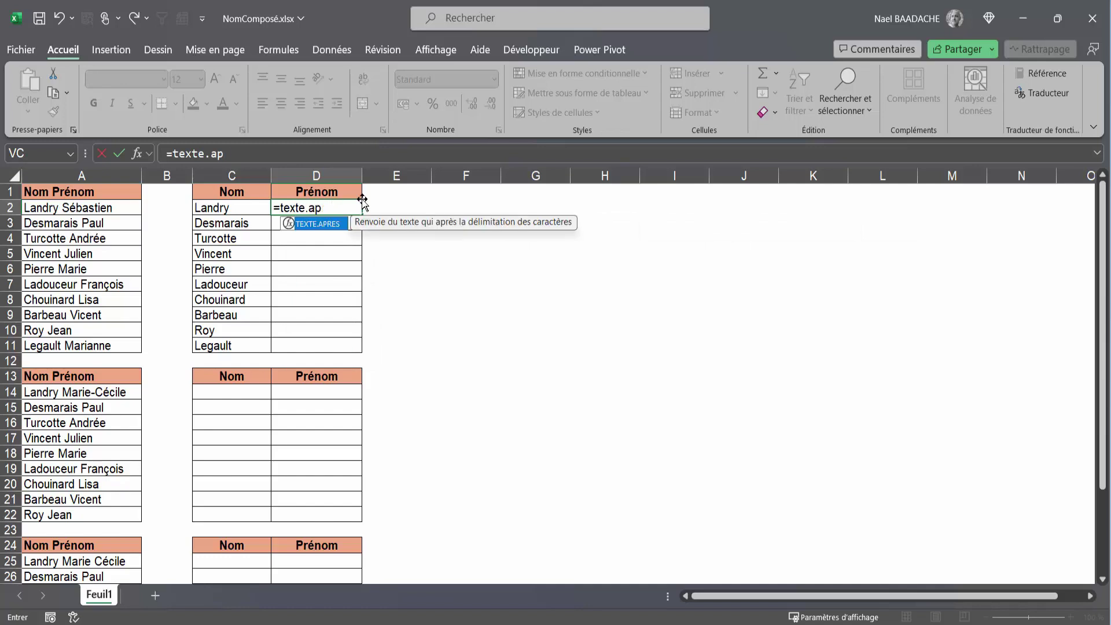
{"action": "double_click", "coordinate": [310, 231]}
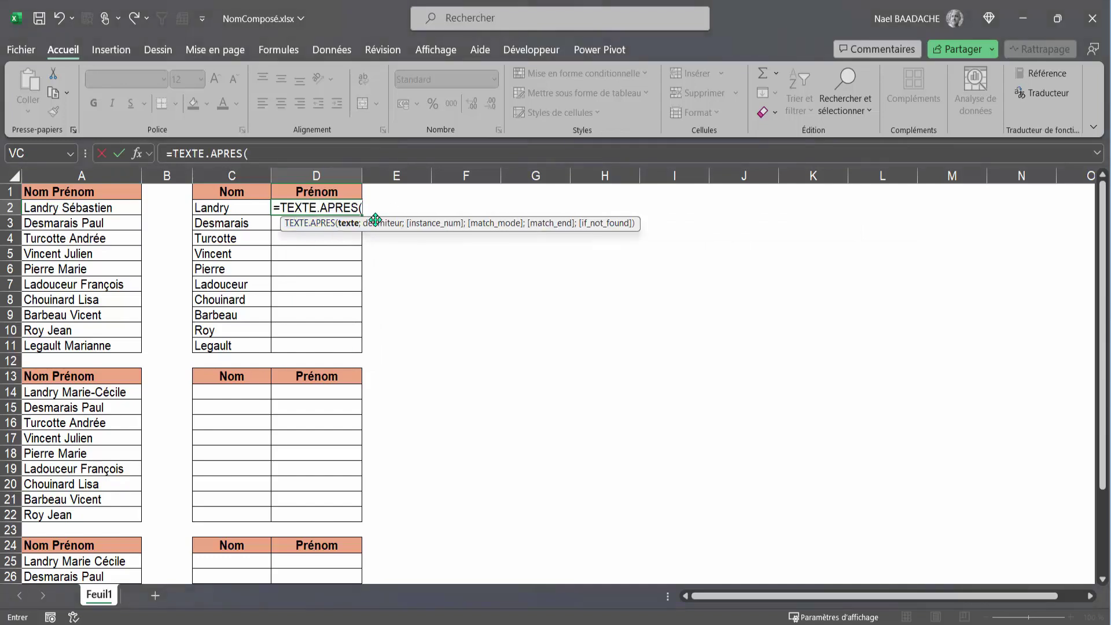
{"action": "left_click", "coordinate": [94, 207]}
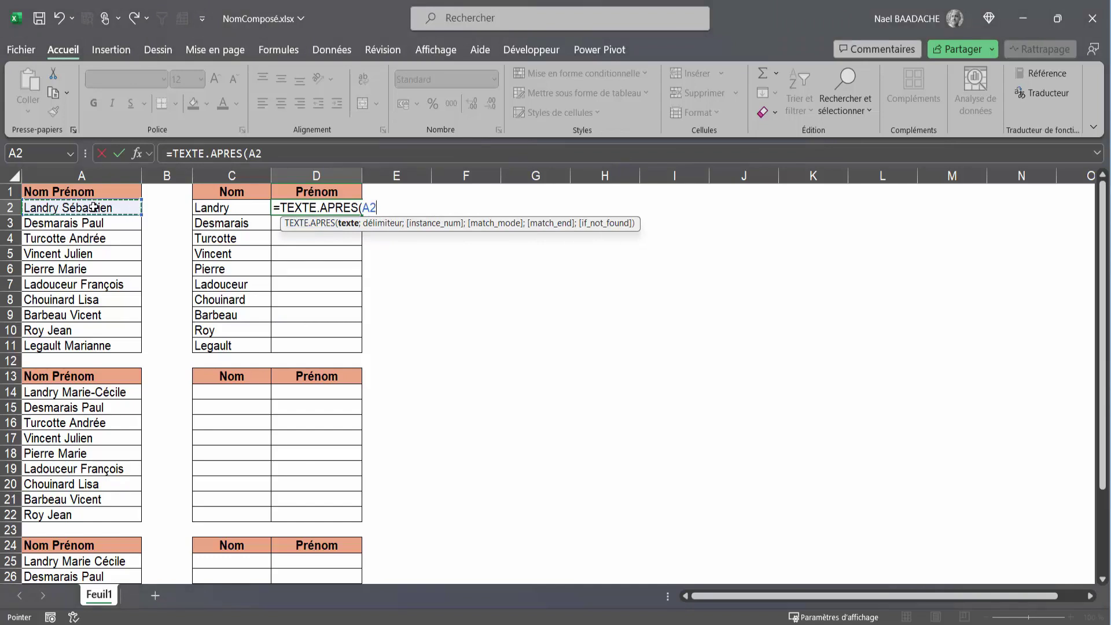
{"action": "type", "text": ";"}
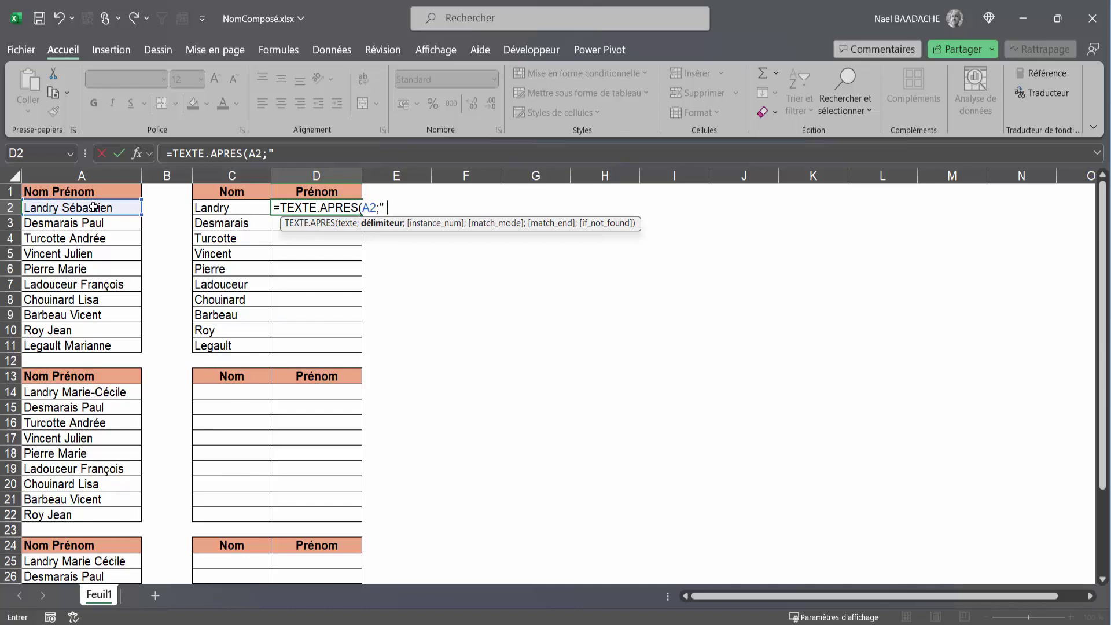
{"action": "type", "text": ")"}
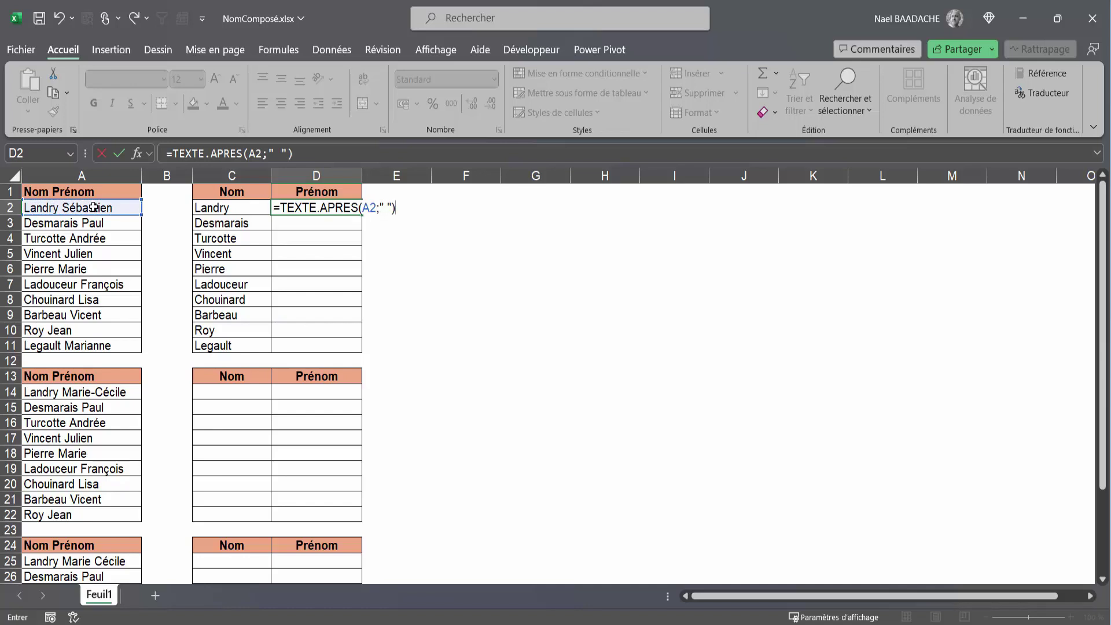
{"action": "key", "text": "Return"}
{"action": "left_click", "coordinate": [302, 206]}
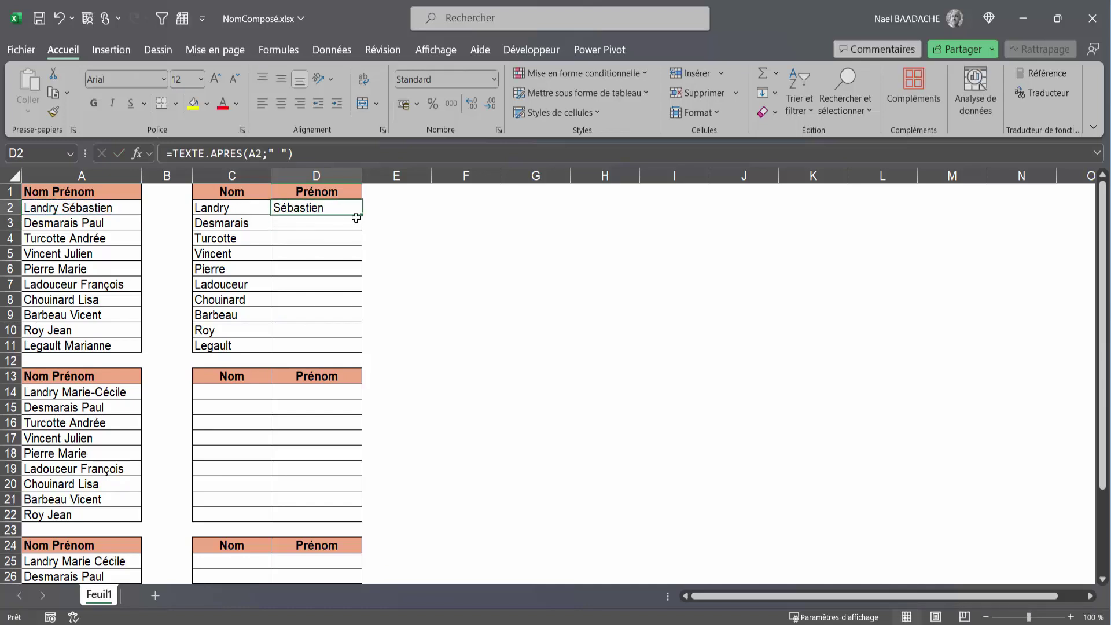
{"action": "left_click_drag", "start_coordinate": [363, 217], "coordinate": [347, 351]}
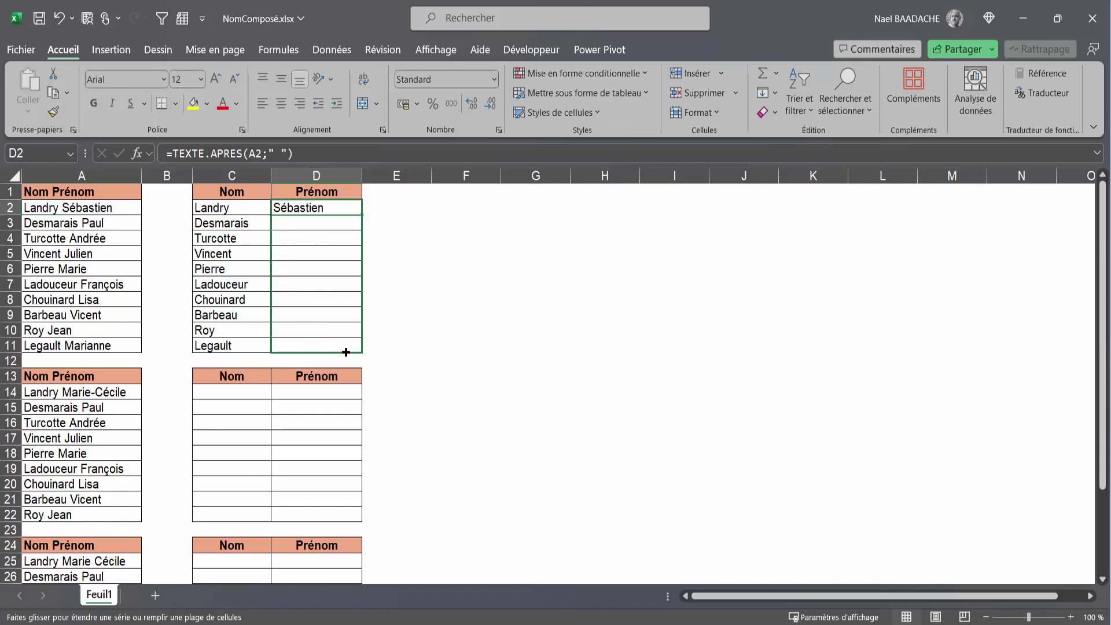
{"action": "left_click_drag", "start_coordinate": [220, 210], "coordinate": [310, 344]}
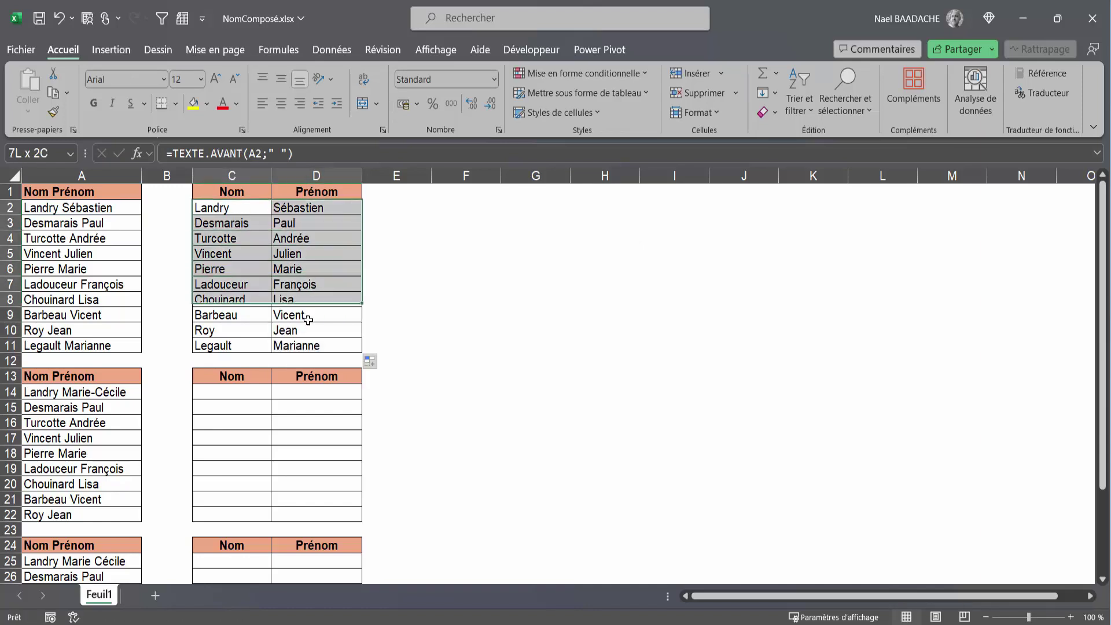
- Clear C2:D11 and enter =FRACTIONNER.TEXTE(A2;" ") in C2
{"action": "key", "text": "Delete"}
{"action": "left_click", "coordinate": [247, 212]}
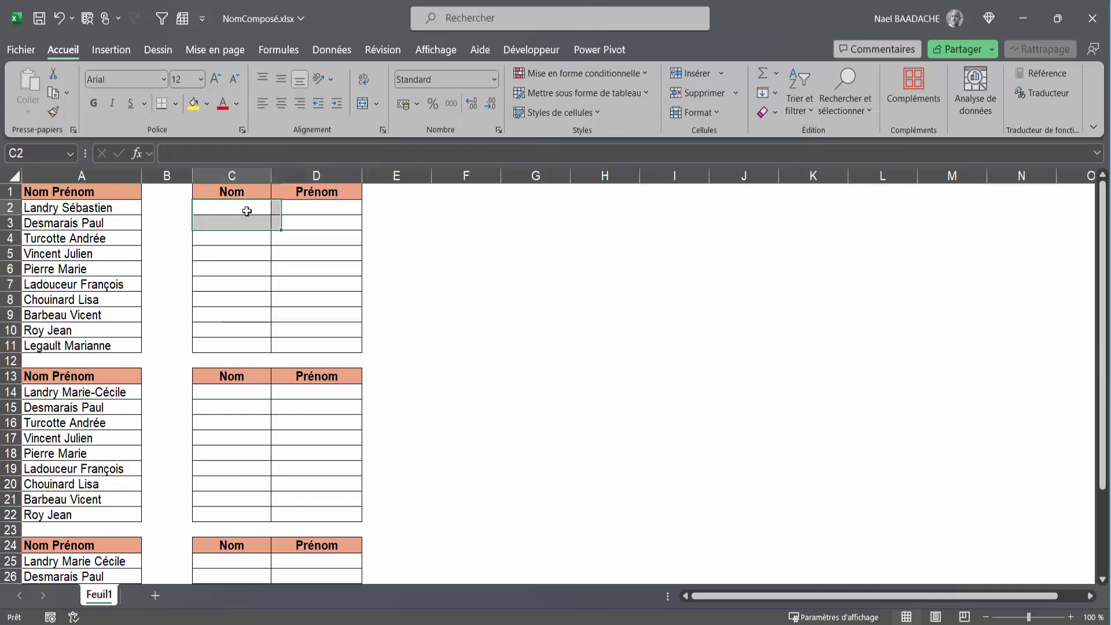
{"action": "type", "text": "=frac"}
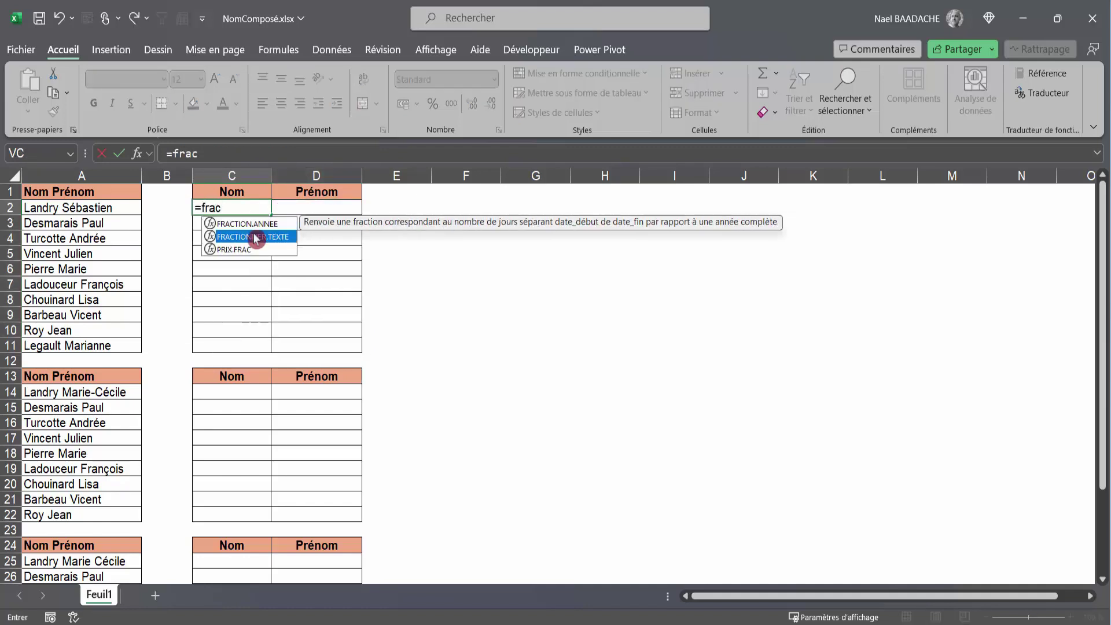
{"action": "double_click", "coordinate": [251, 236]}
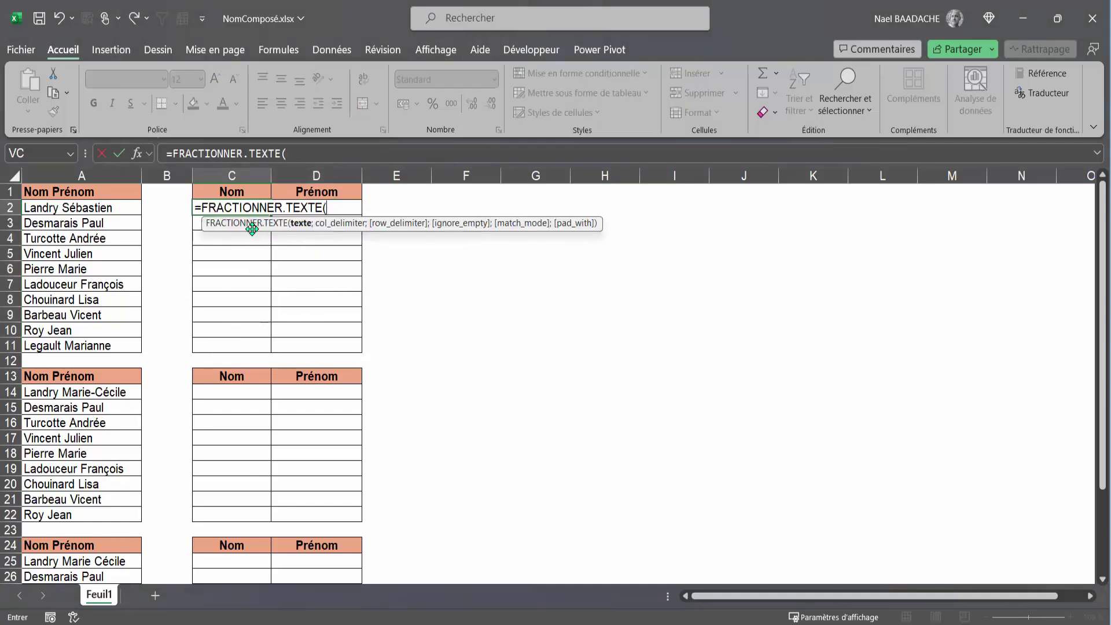
{"action": "left_click", "coordinate": [70, 208]}
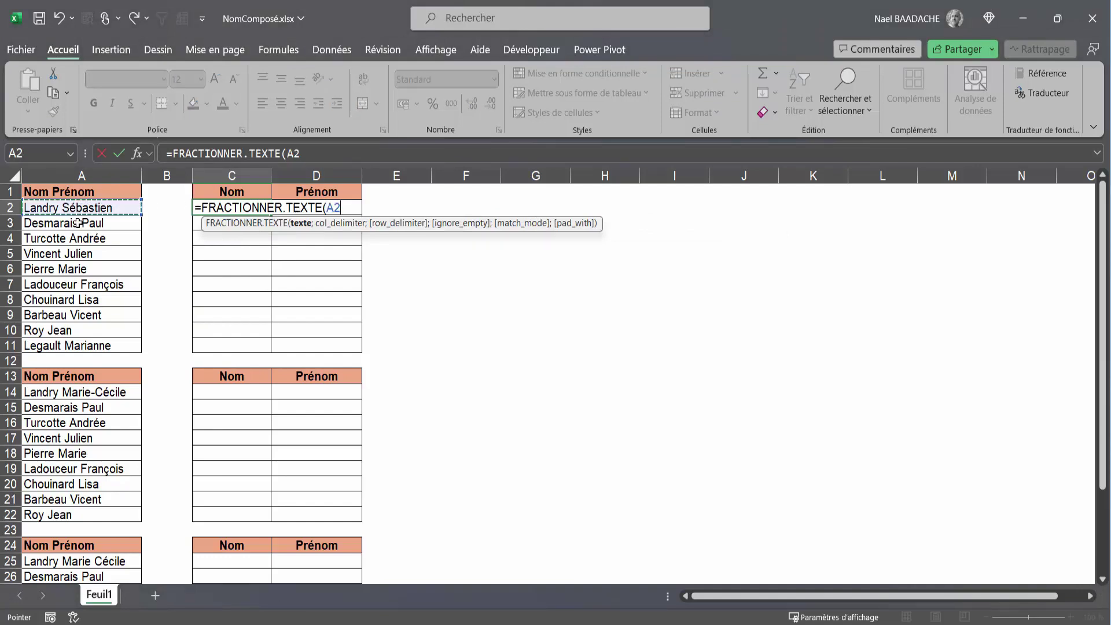
{"action": "type", "text": ";\" \""}
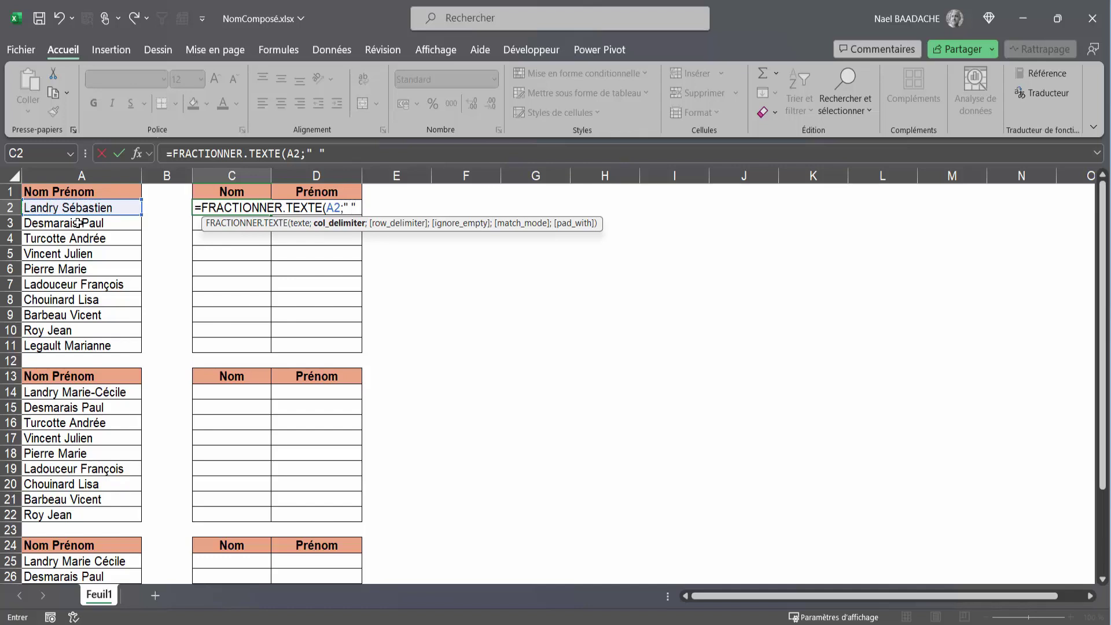
{"action": "type", "text": ")"}
{"action": "key", "text": "Return"}
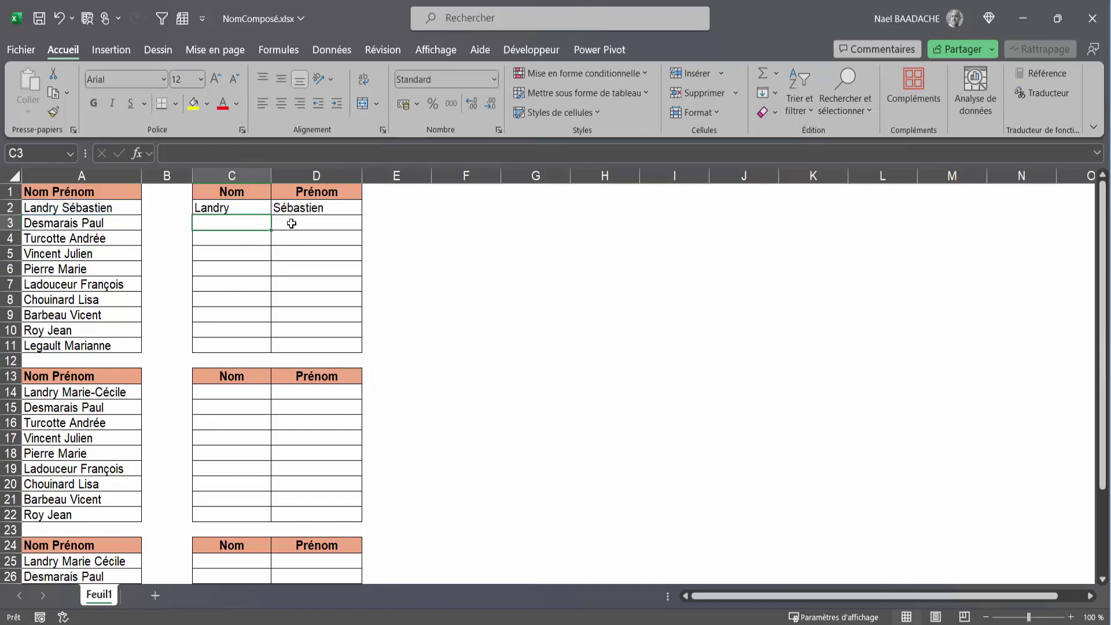
- Fill the FRACTIONNER.TEXTE formula down to row 11, then delete the results in C2:D11
{"action": "left_click", "coordinate": [246, 196]}
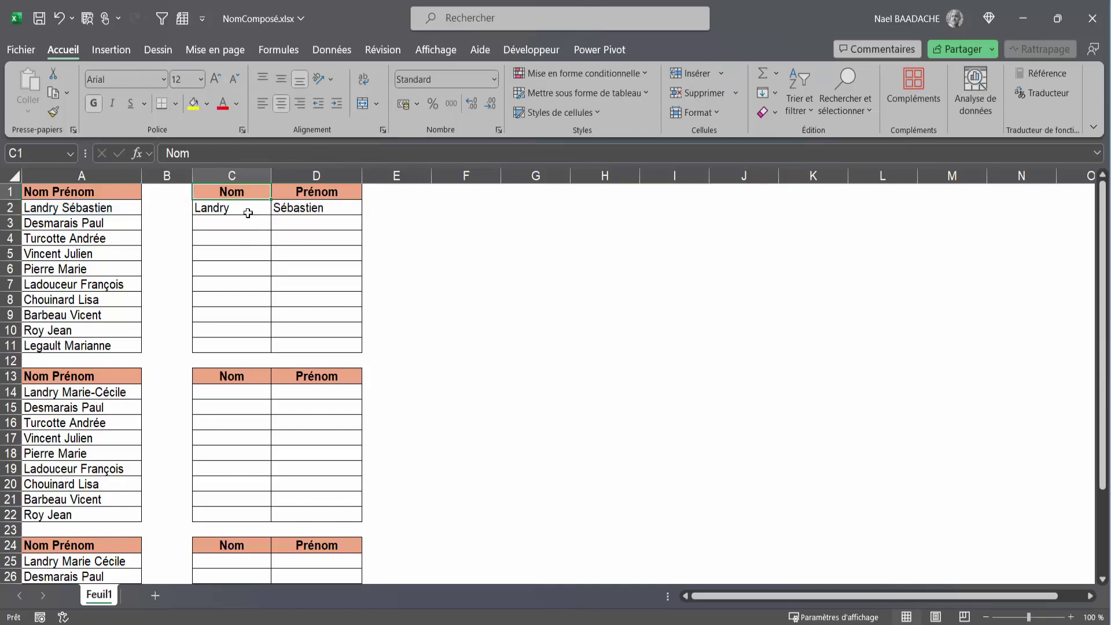
{"action": "left_click", "coordinate": [248, 213]}
{"action": "left_click_drag", "start_coordinate": [270, 215], "coordinate": [269, 349]}
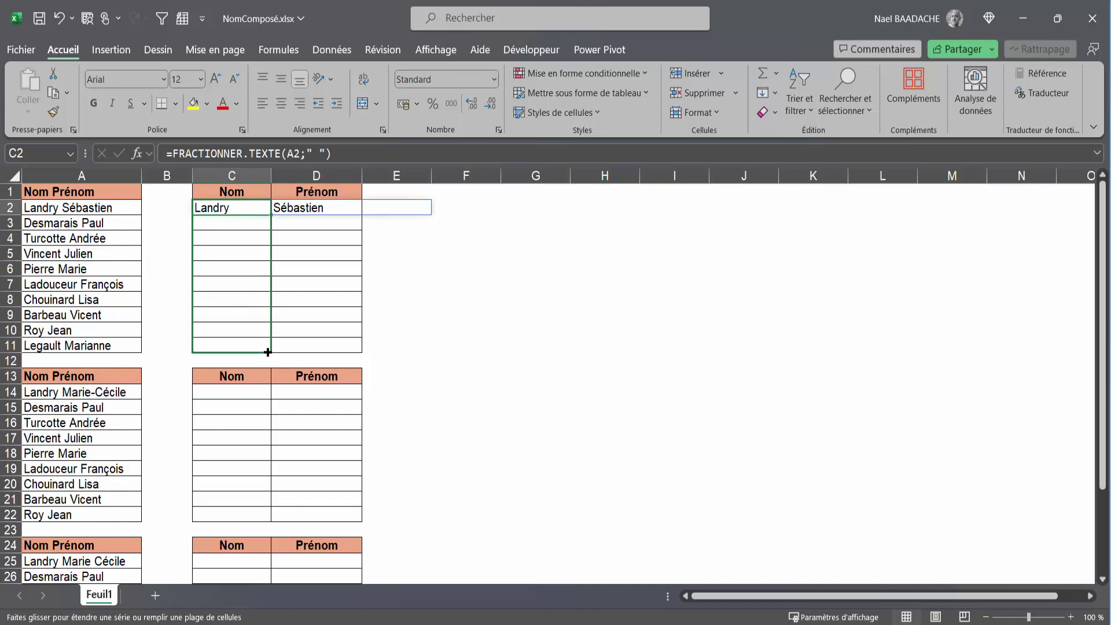
{"action": "left_click_drag", "start_coordinate": [234, 207], "coordinate": [321, 343]}
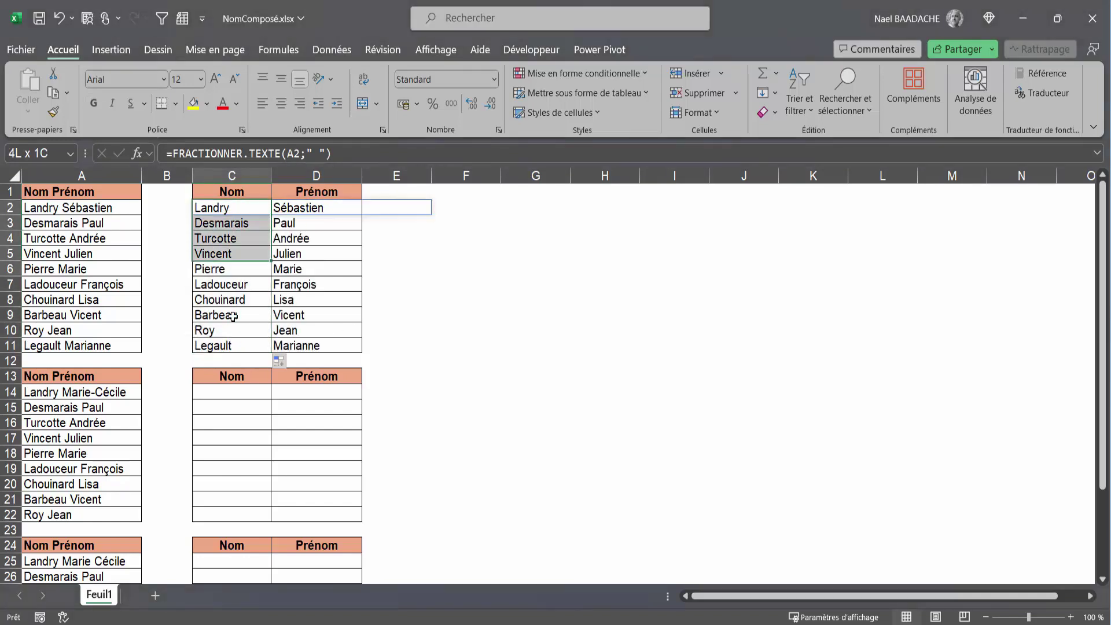
{"action": "key", "text": "Delete"}
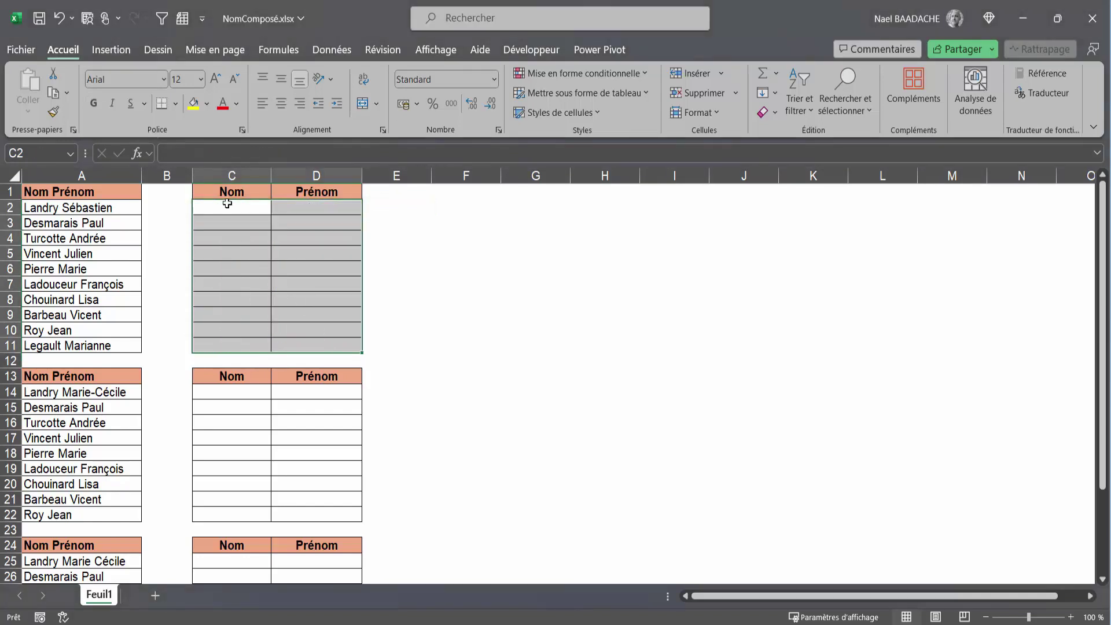
- Type the example surname Landry into cell C2
{"action": "left_click", "coordinate": [231, 212]}
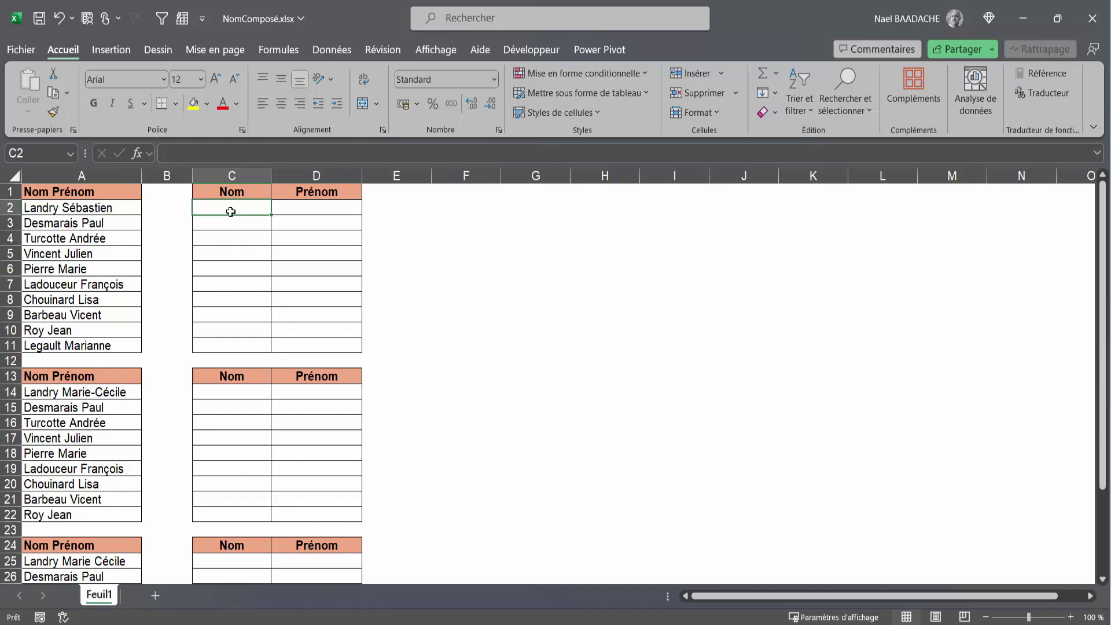
{"action": "left_click", "coordinate": [167, 176]}
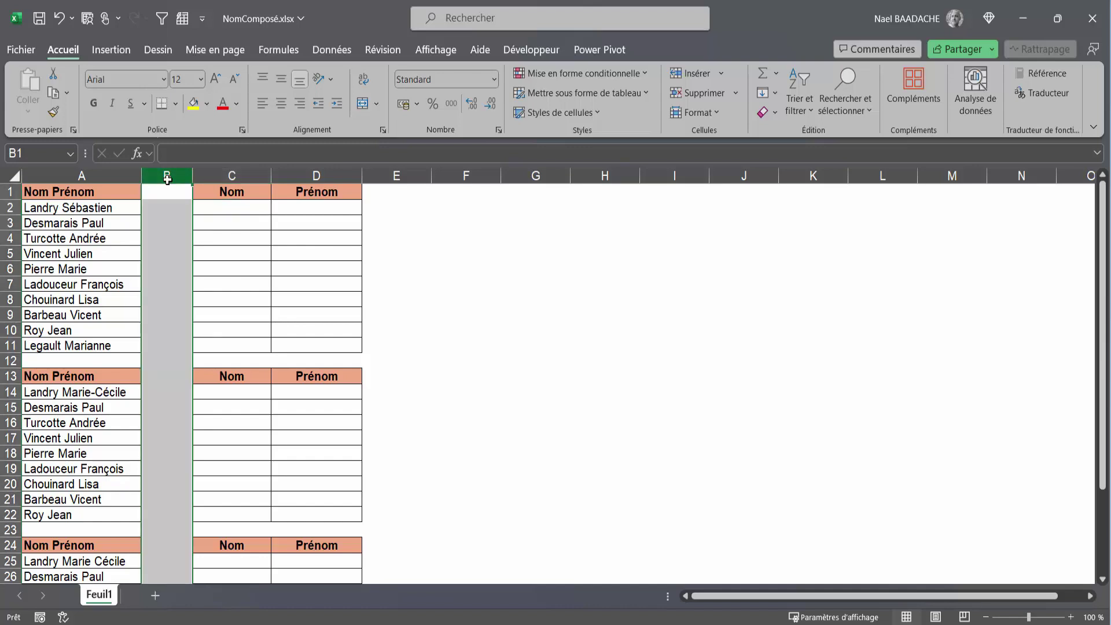
{"action": "left_click", "coordinate": [240, 213]}
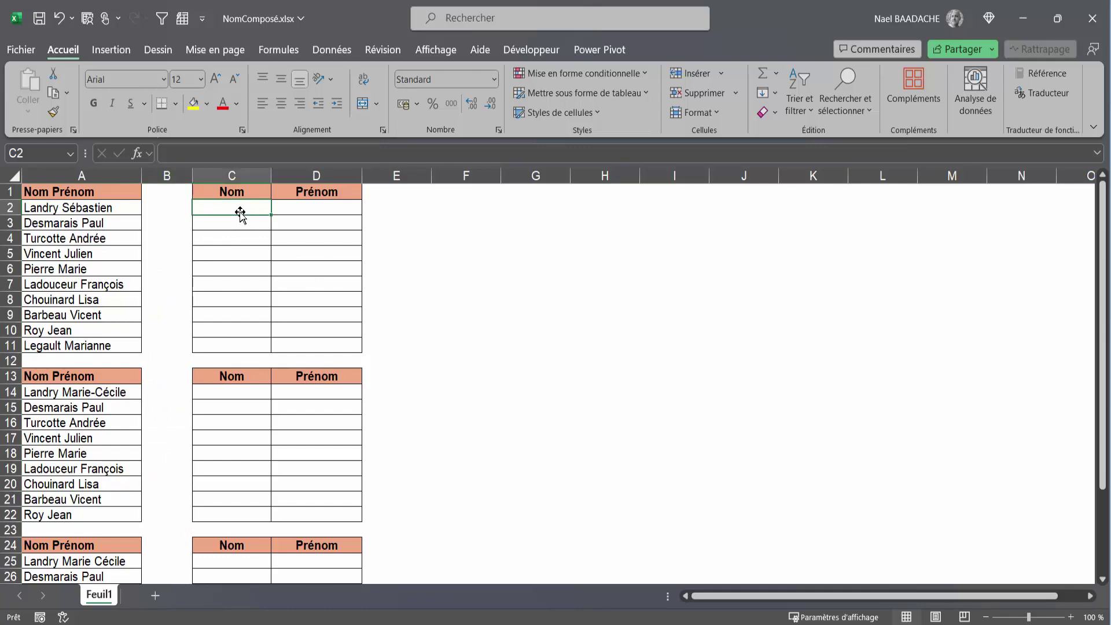
{"action": "type", "text": "L"}
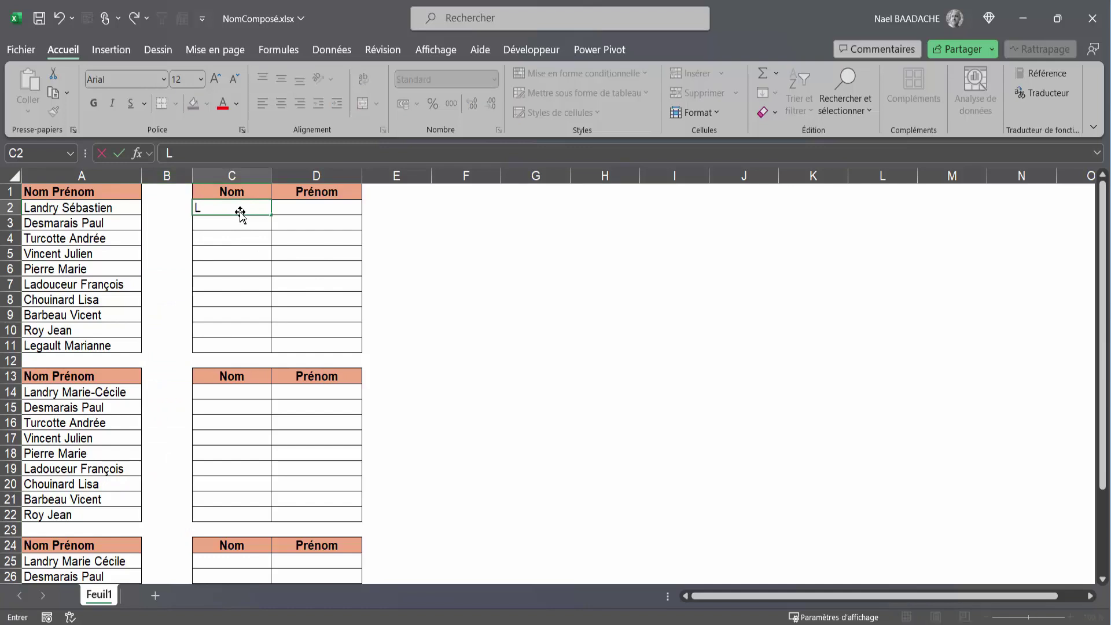
{"action": "type", "text": "ad"}
{"action": "key", "text": "BackSpace"}
{"action": "type", "text": "ndry"}
{"action": "key", "text": "Return"}
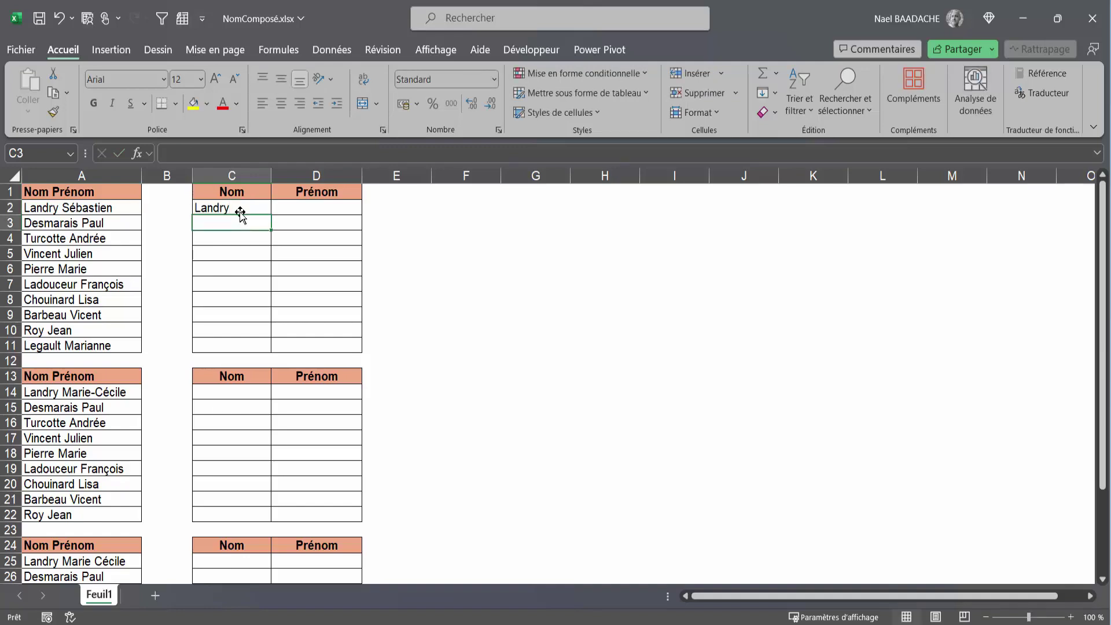
- Try Remplissage instantané and Ctrl+E from the Landry example, dismissing both no-pattern warnings
{"action": "left_click", "coordinate": [324, 49]}
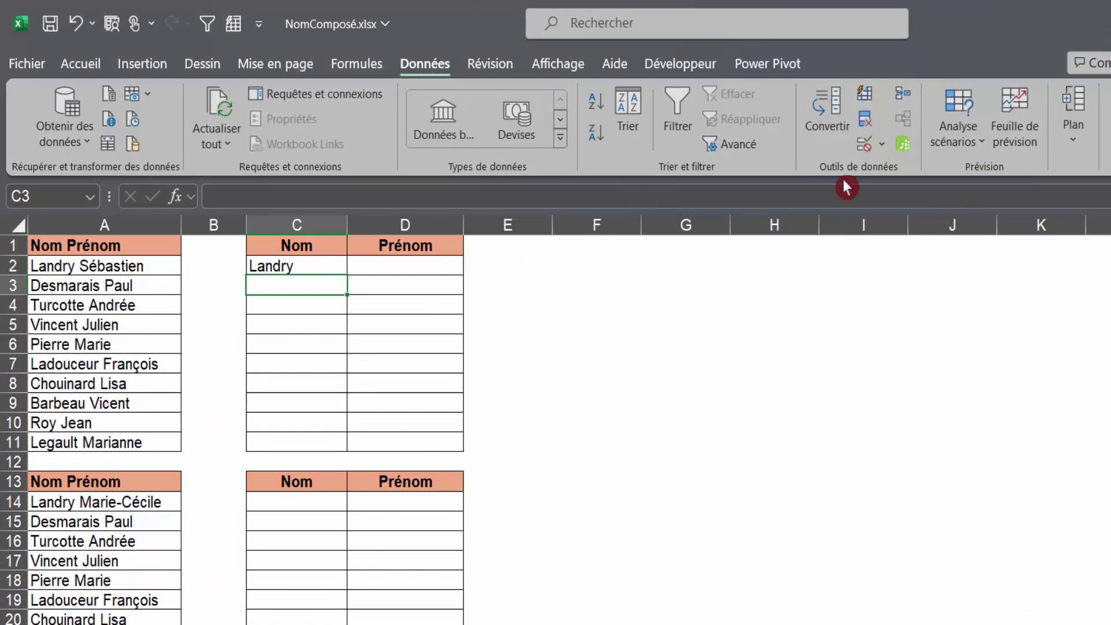
{"action": "left_click", "coordinate": [867, 96]}
{"action": "left_click", "coordinate": [820, 514]}
{"action": "key", "text": "ctrl+e"}
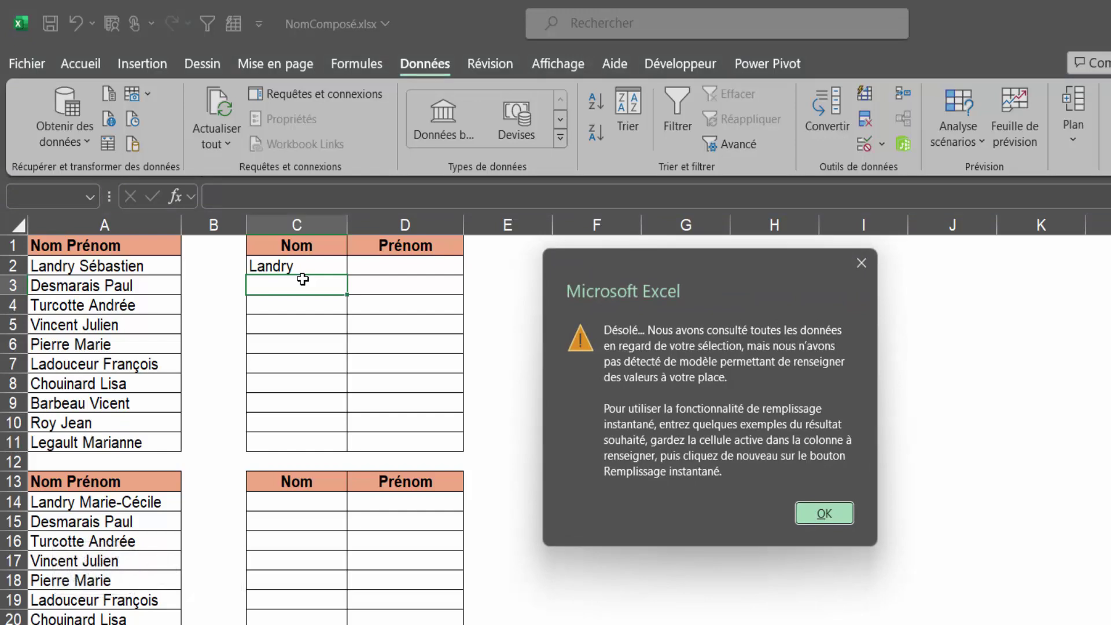
{"action": "key", "text": "Return"}
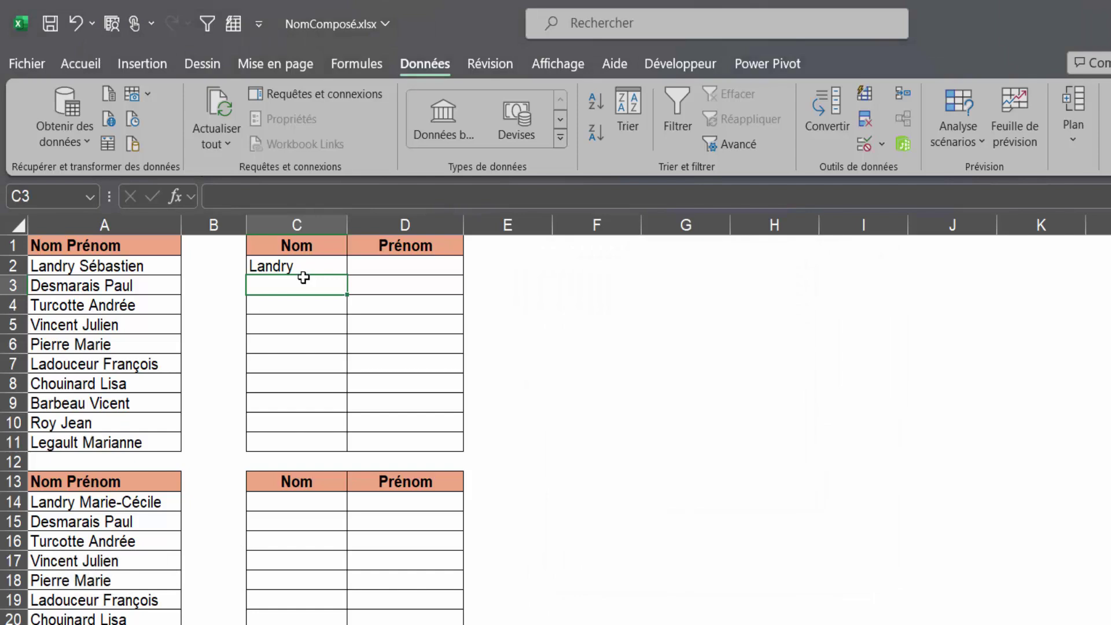
{"action": "left_click", "coordinate": [213, 224]}
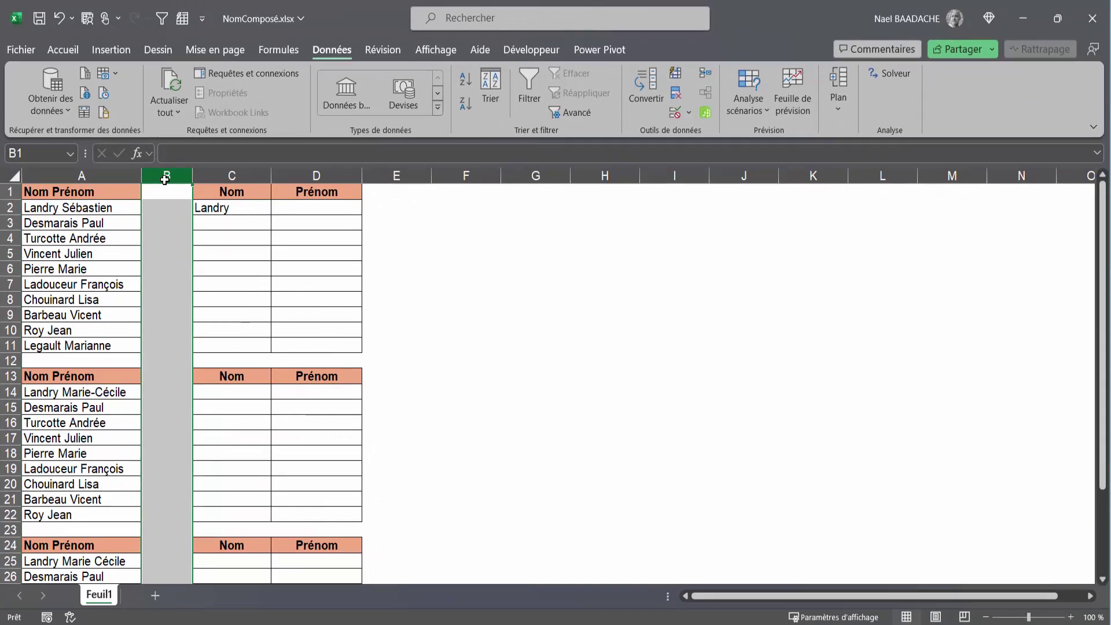
- Delete empty column B, retype Landry in B2, instant-fill the surnames with Ctrl+E, then undo
{"action": "right_click", "coordinate": [165, 180]}
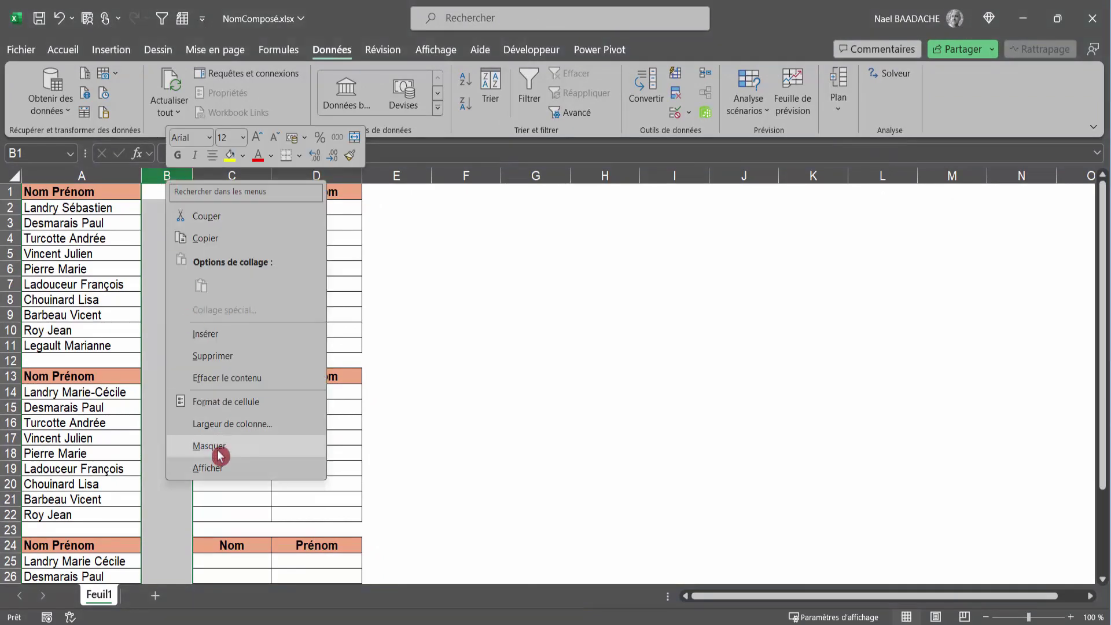
{"action": "left_click", "coordinate": [218, 355]}
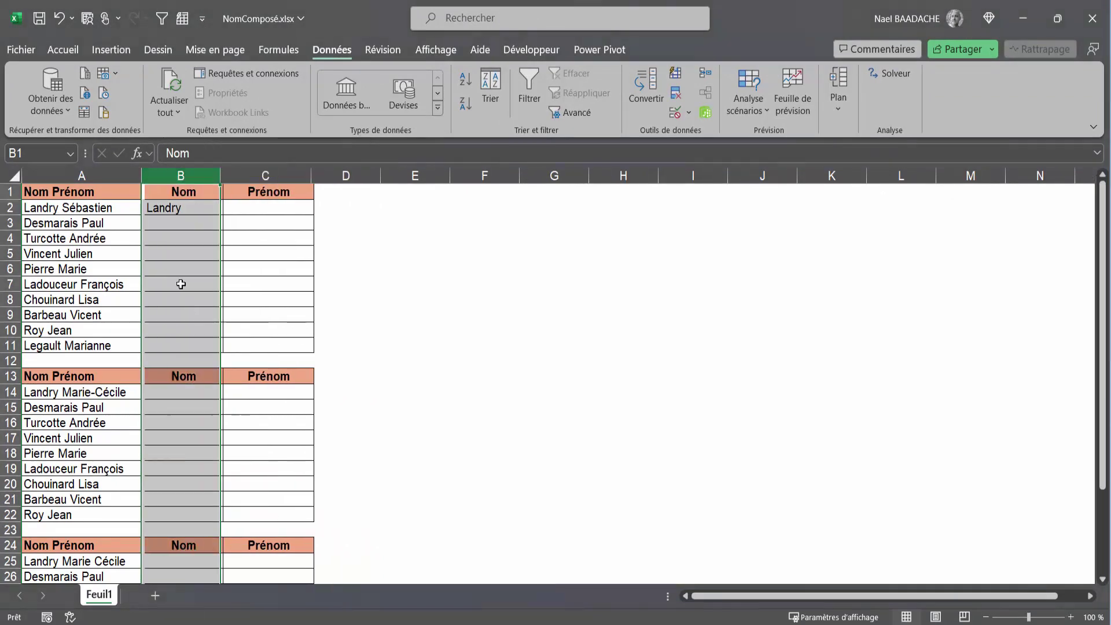
{"action": "left_click", "coordinate": [171, 209]}
{"action": "type", "text": "L"}
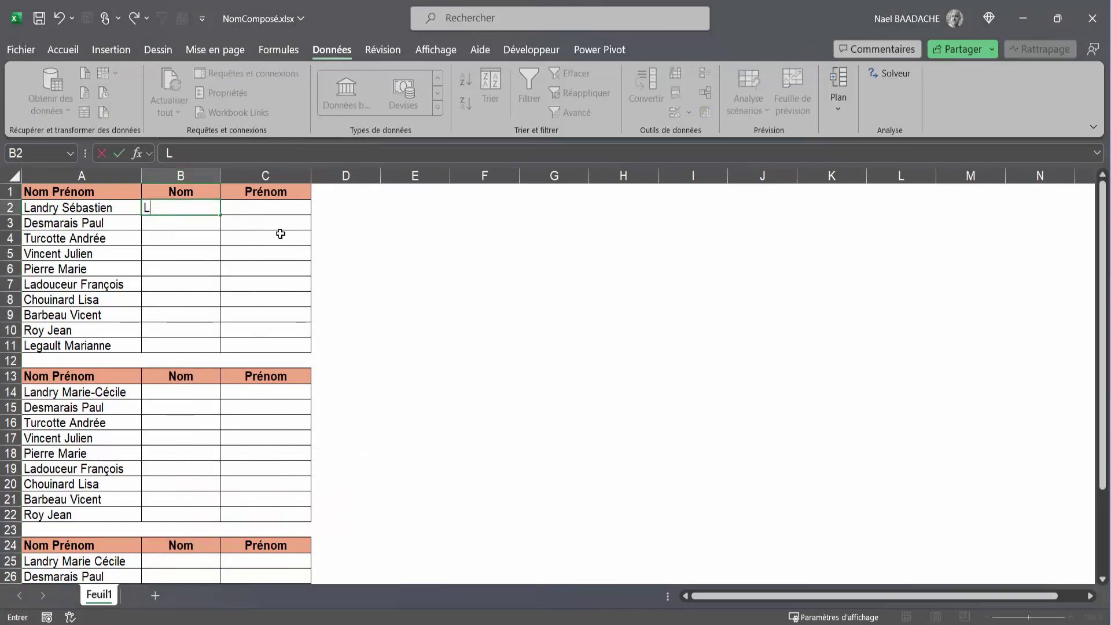
{"action": "type", "text": "andry"}
{"action": "key", "text": "Return"}
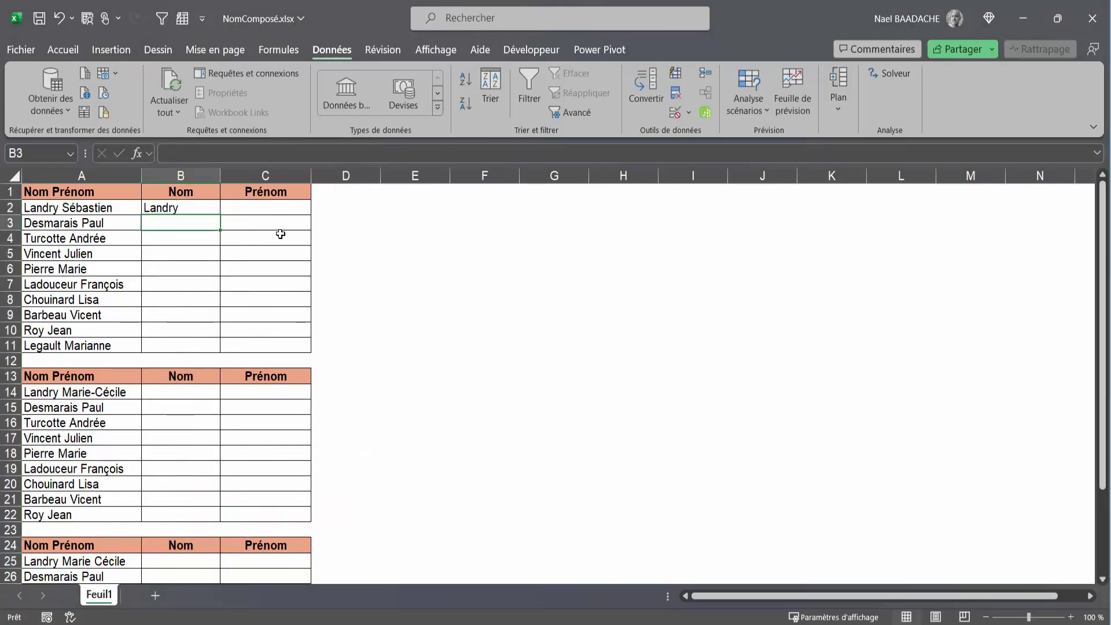
{"action": "key", "text": "ctrl+e"}
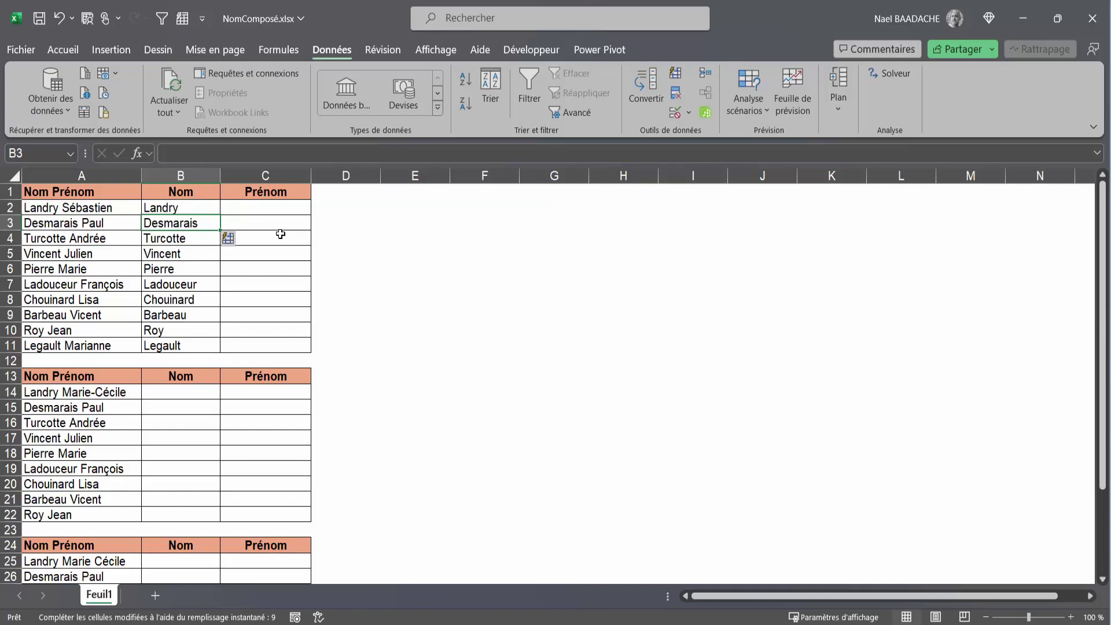
{"action": "key", "text": "ctrl+z"}
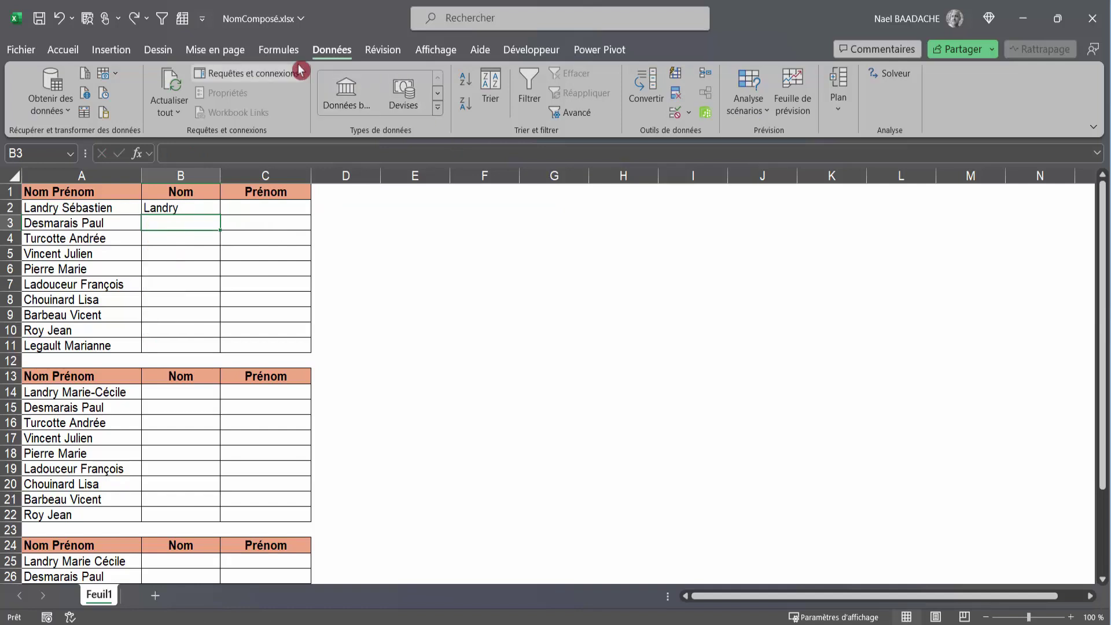
- Rerun instant fill on the surnames, check the result in B4, then undo it
{"action": "left_click", "coordinate": [679, 75]}
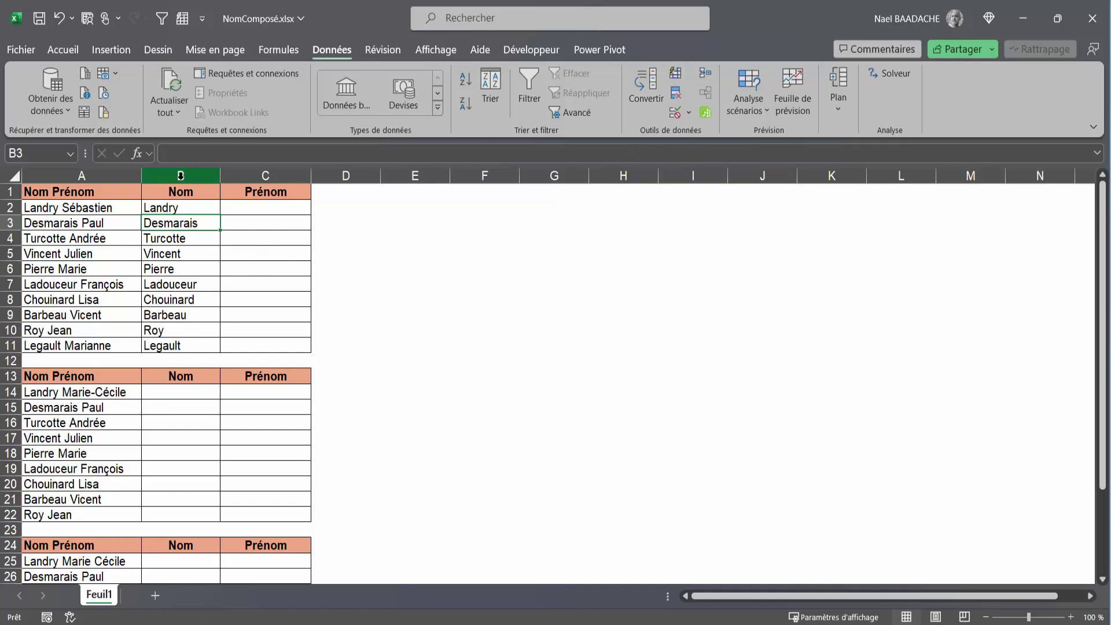
{"action": "left_click", "coordinate": [188, 239]}
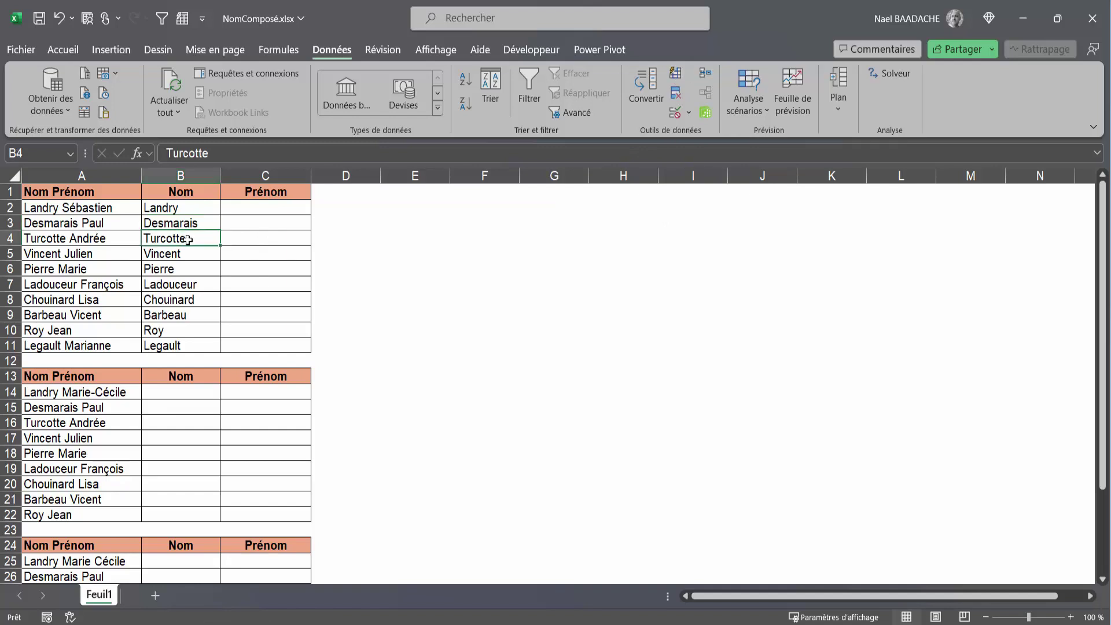
{"action": "key", "text": "ctrl+z"}
- Insert an empty spacer column at B and delete the sample Landry from C2
{"action": "key", "text": "Up"}
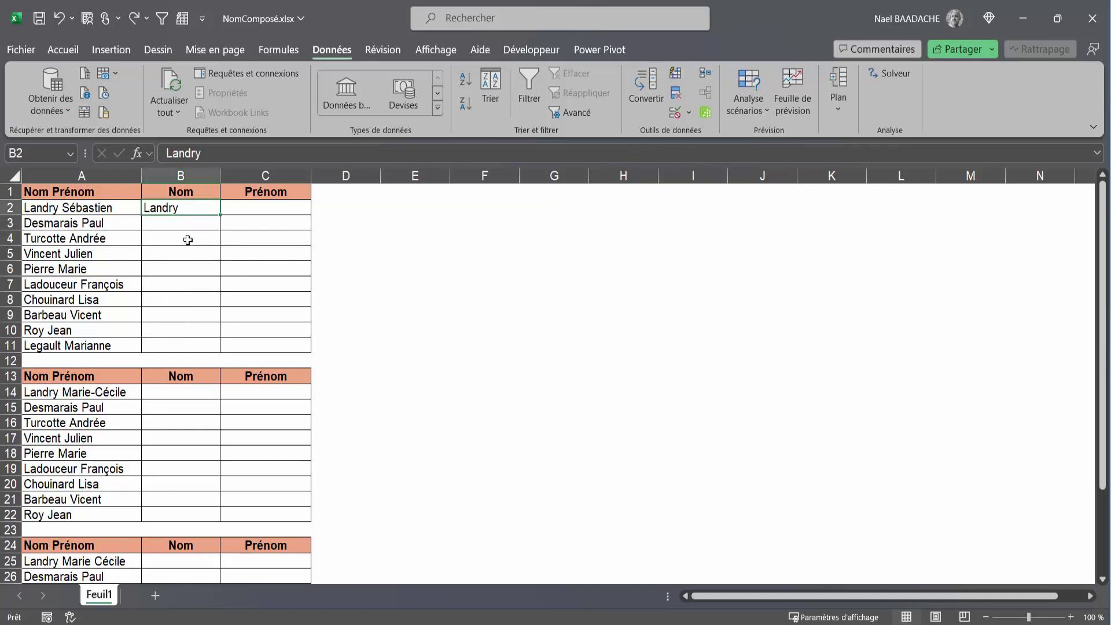
{"action": "key", "text": "ctrl+space"}
{"action": "key", "text": "ctrl+plus"}
{"action": "key", "text": "Left"}
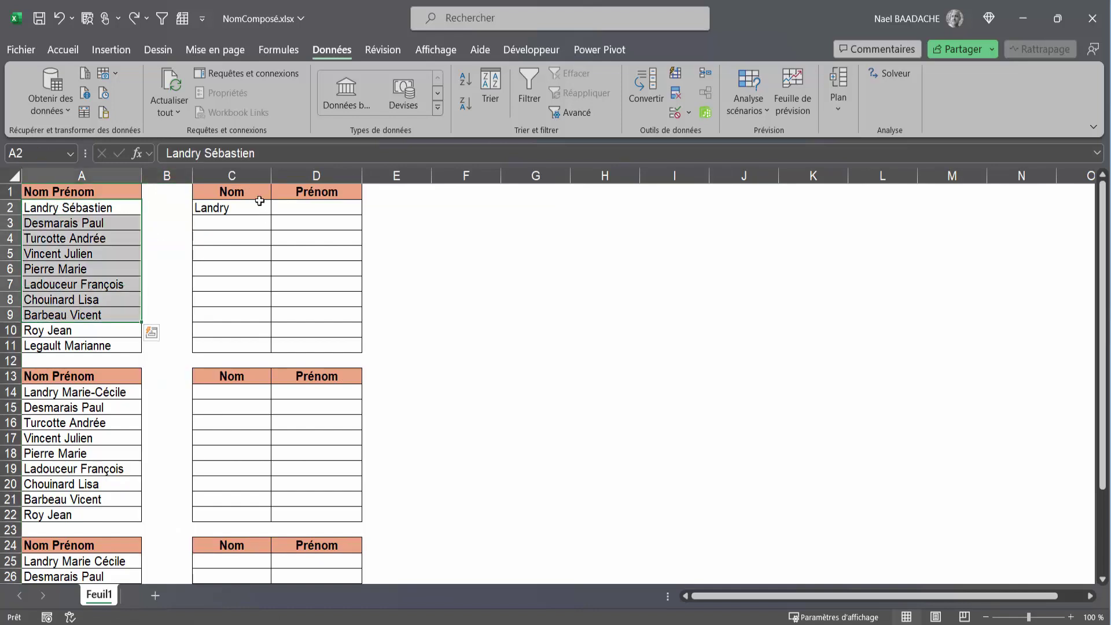
{"action": "left_click", "coordinate": [240, 206]}
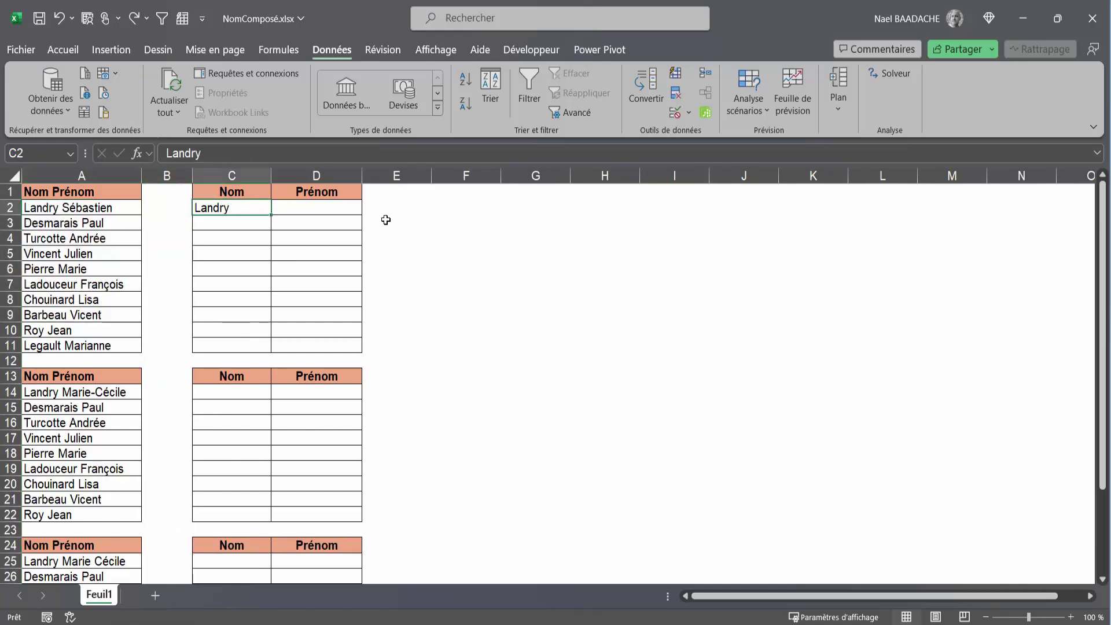
{"action": "key", "text": "Delete"}
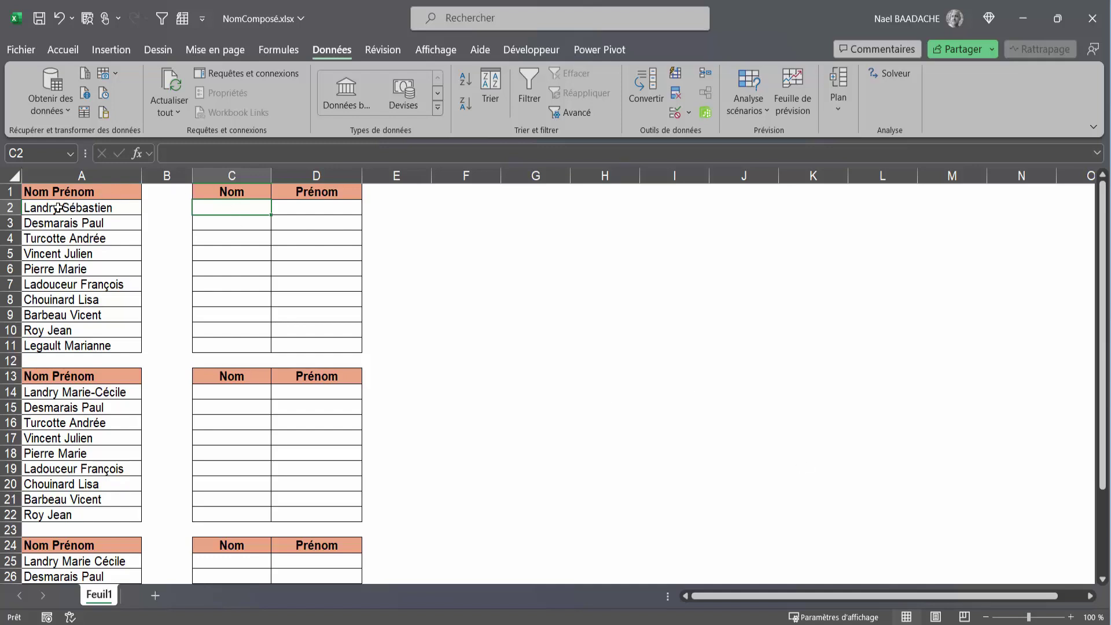
- Enter =Gauche(A2;TROUVE(" ";A2)) in C2 so it returns Landry
{"action": "type", "text": "="}
{"action": "type", "text": "Gauc"}
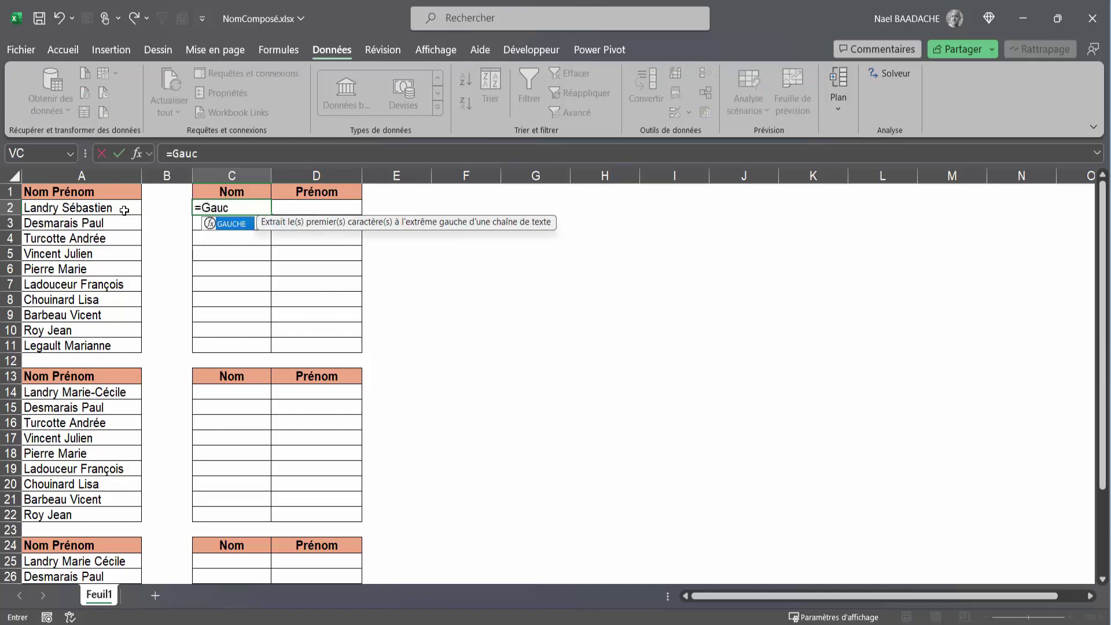
{"action": "type", "text": "he("}
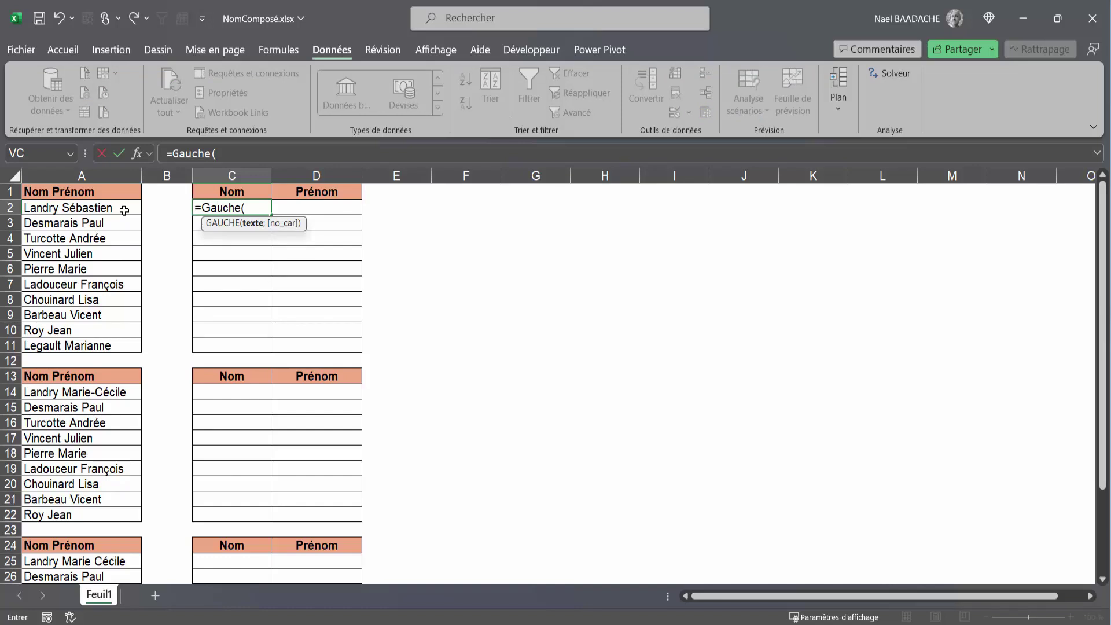
{"action": "left_click", "coordinate": [86, 209]}
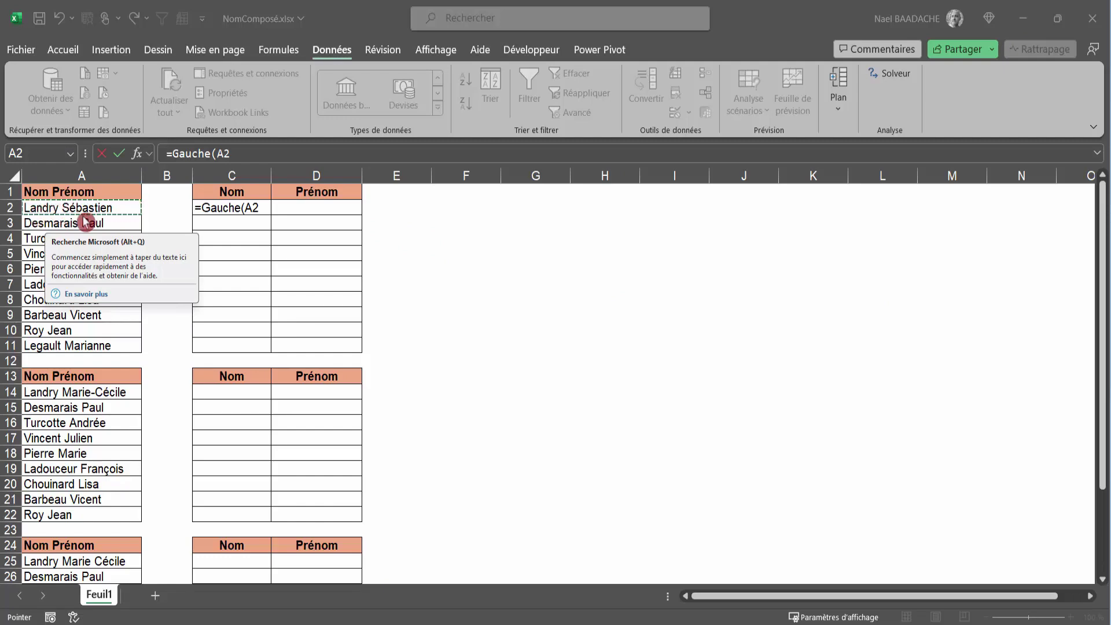
{"action": "left_click", "coordinate": [260, 210]}
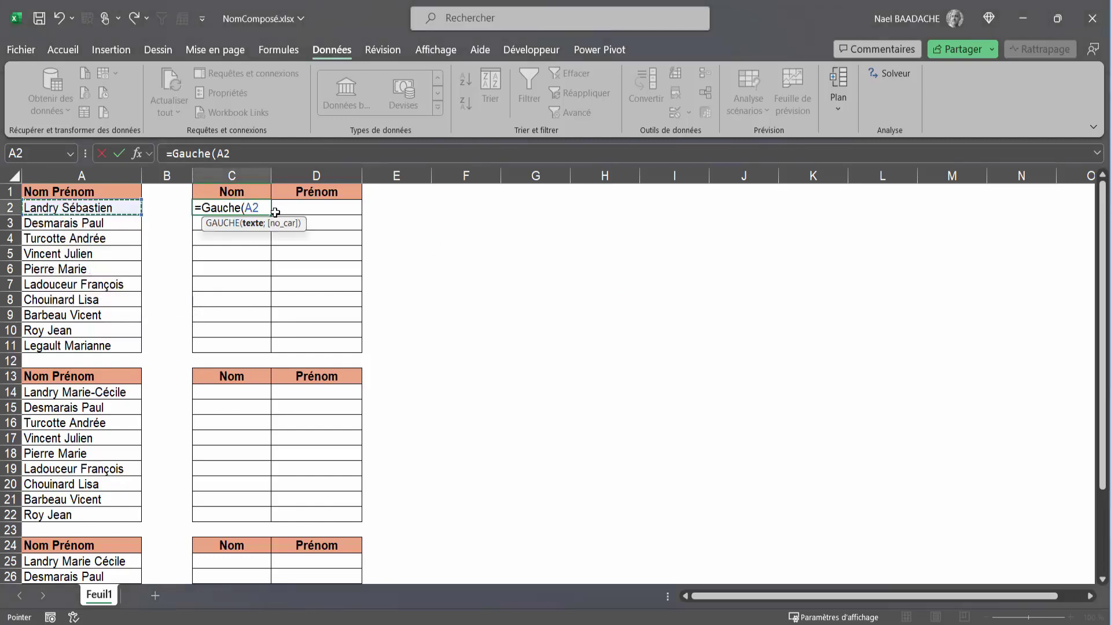
{"action": "type", "text": ";"}
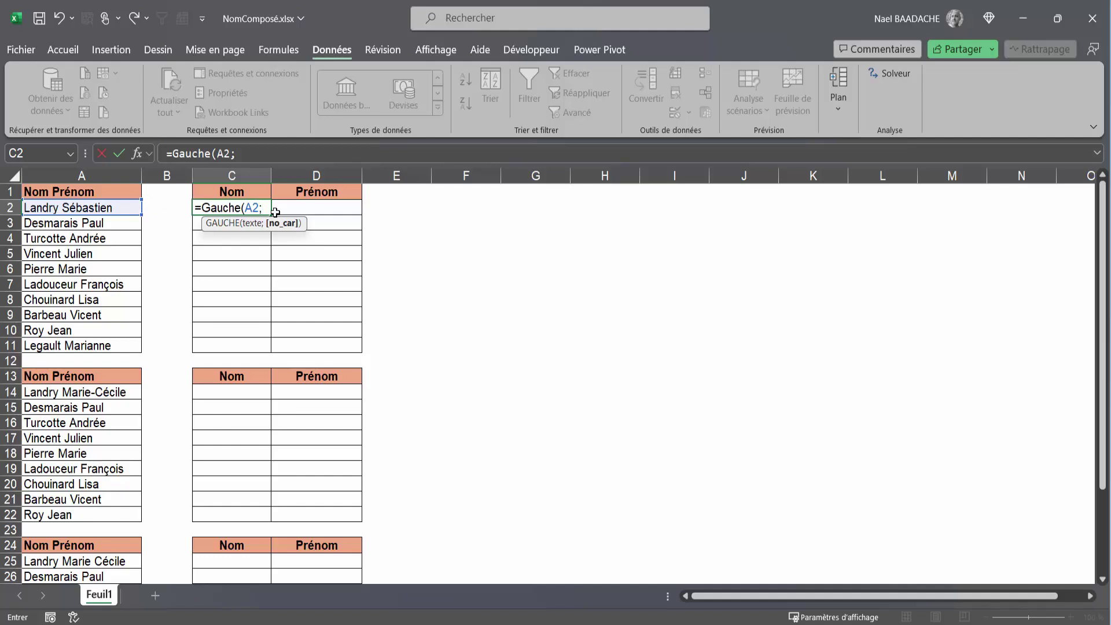
{"action": "type", "text": "TROUVE"}
{"action": "type", "text": "(\""}
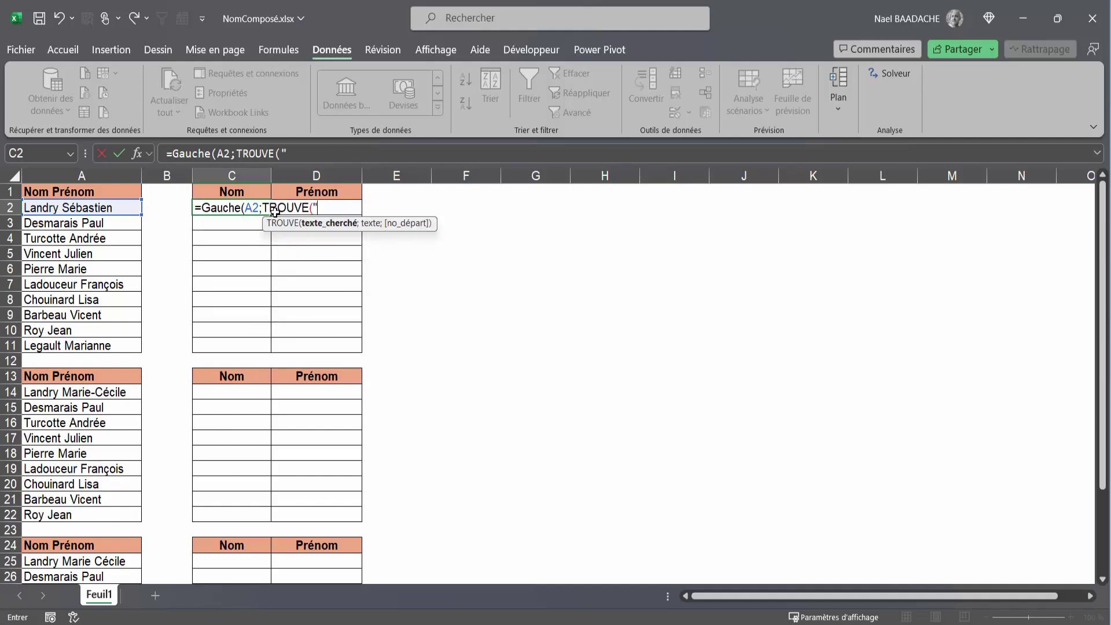
{"action": "type", "text": " \""}
{"action": "type", "text": ";"}
{"action": "left_click", "coordinate": [94, 209]}
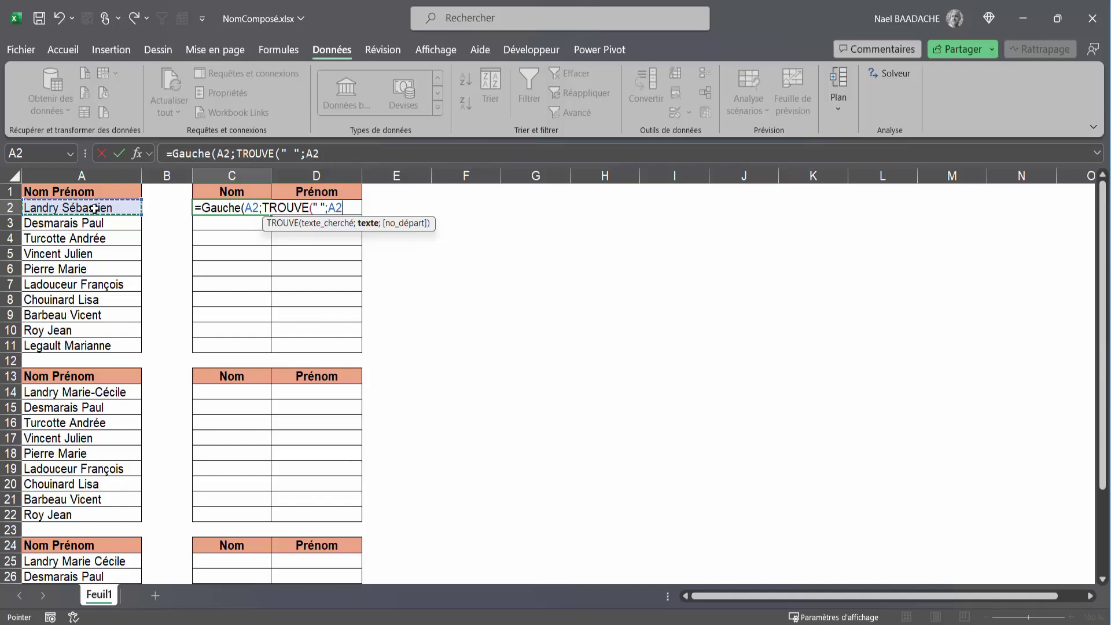
{"action": "type", "text": ")"}
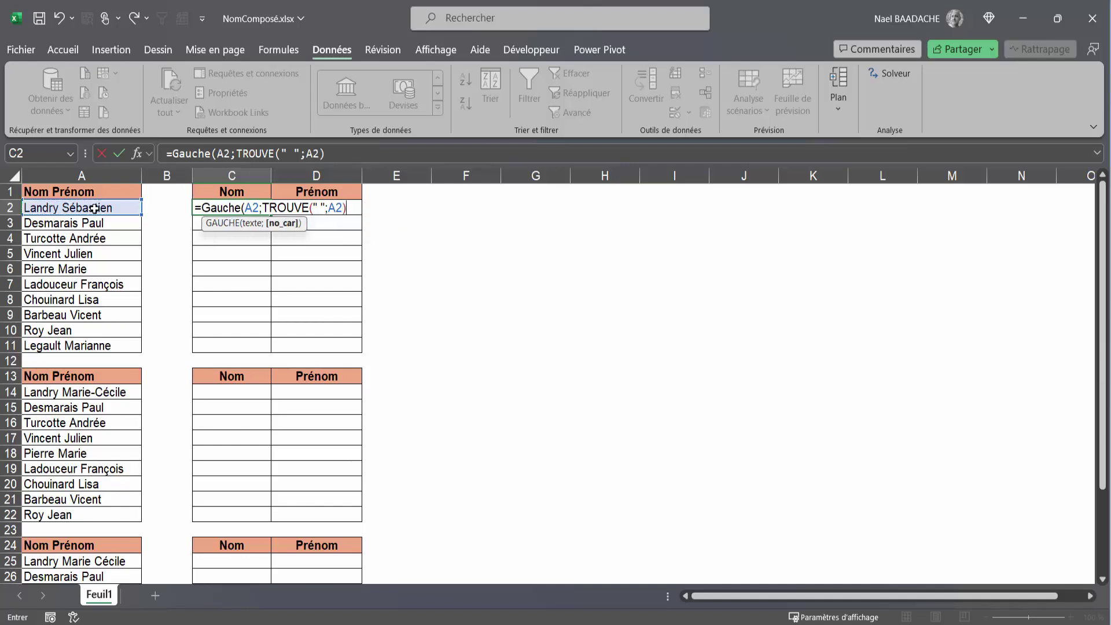
{"action": "type", "text": ")"}
{"action": "key", "text": "Return"}
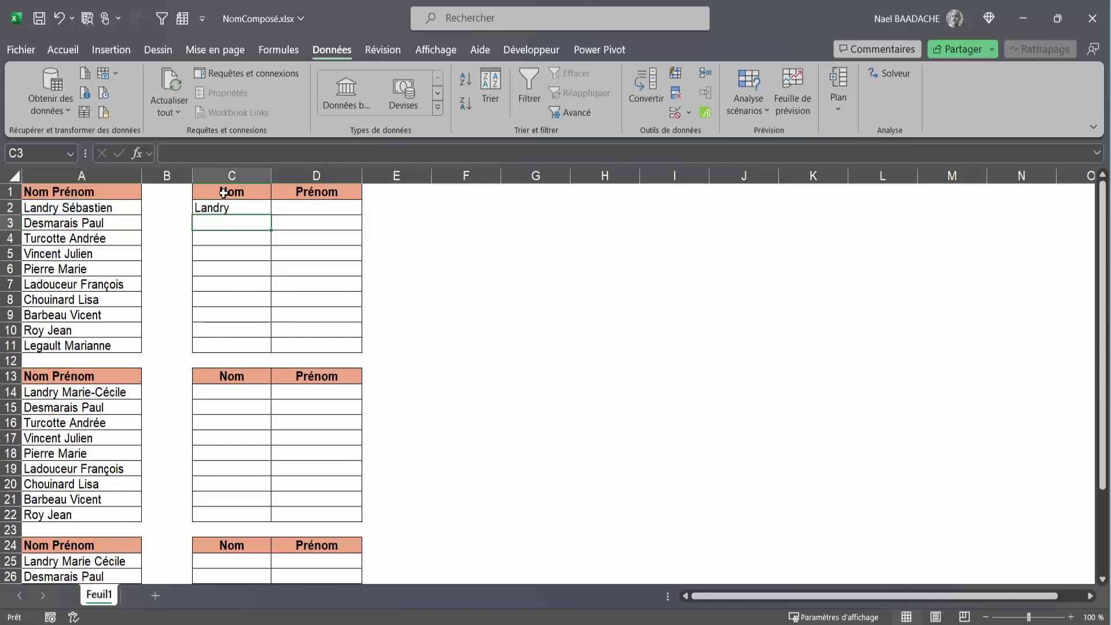
- Fill the GAUCHE/TROUVE formula down C2:C11 to list Landry through Legault
{"action": "left_click", "coordinate": [228, 208]}
{"action": "left_click_drag", "start_coordinate": [271, 215], "coordinate": [255, 347]}
{"action": "left_click", "coordinate": [332, 211]}
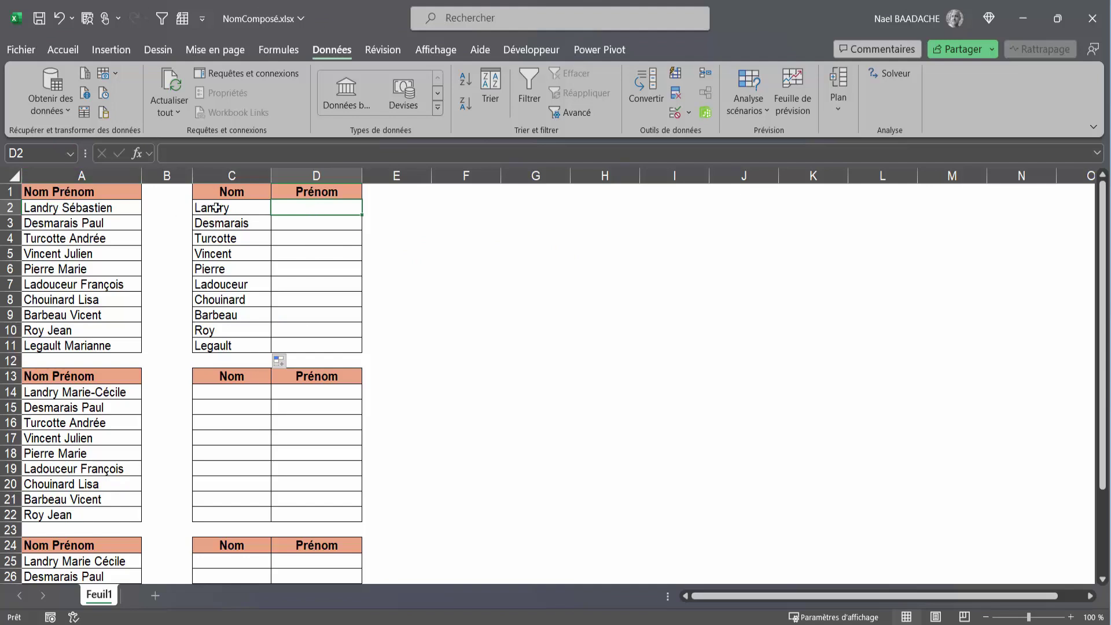
{"action": "type", "text": "="}
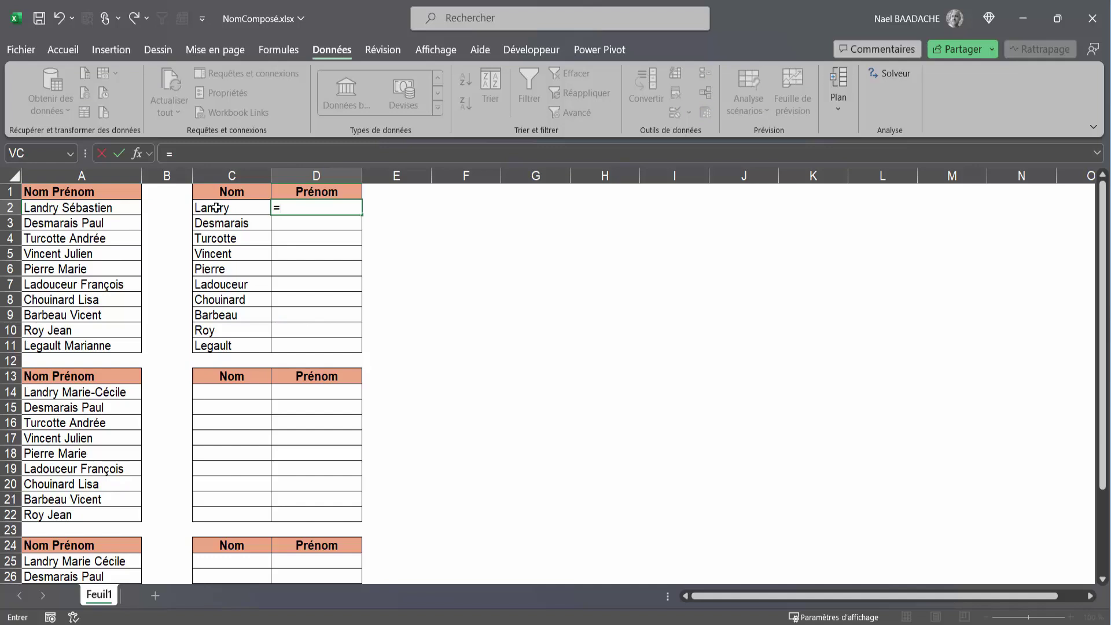
{"action": "type", "text": "drtoi"}
- Enter =DROITE(A2;NBCAR(A2)-TROUVE(" ";A2)) in D2, returning Sébastien
{"action": "key", "text": "BackSpace"}
{"action": "key", "text": "BackSpace"}
{"action": "key", "text": "BackSpace"}
{"action": "type", "text": "oite"}
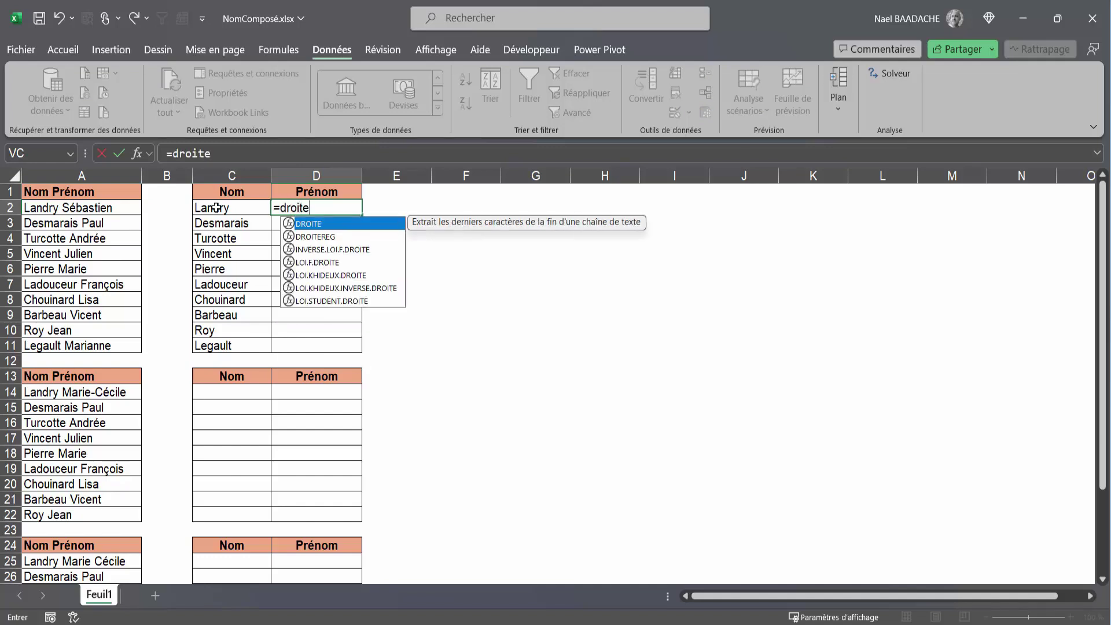
{"action": "type", "text": "("}
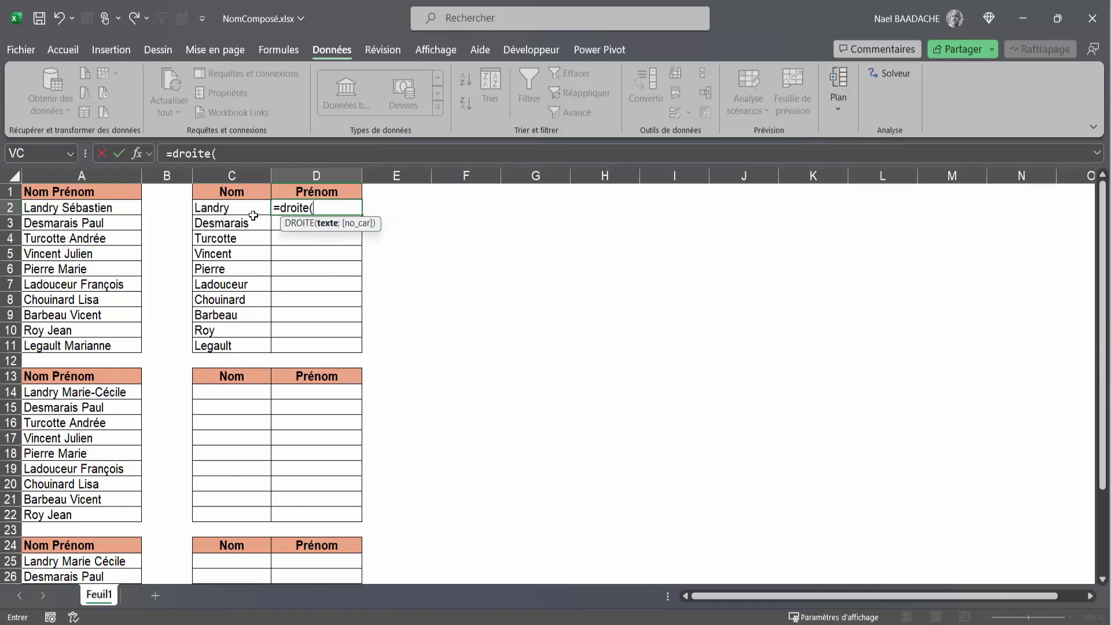
{"action": "left_click", "coordinate": [86, 206]}
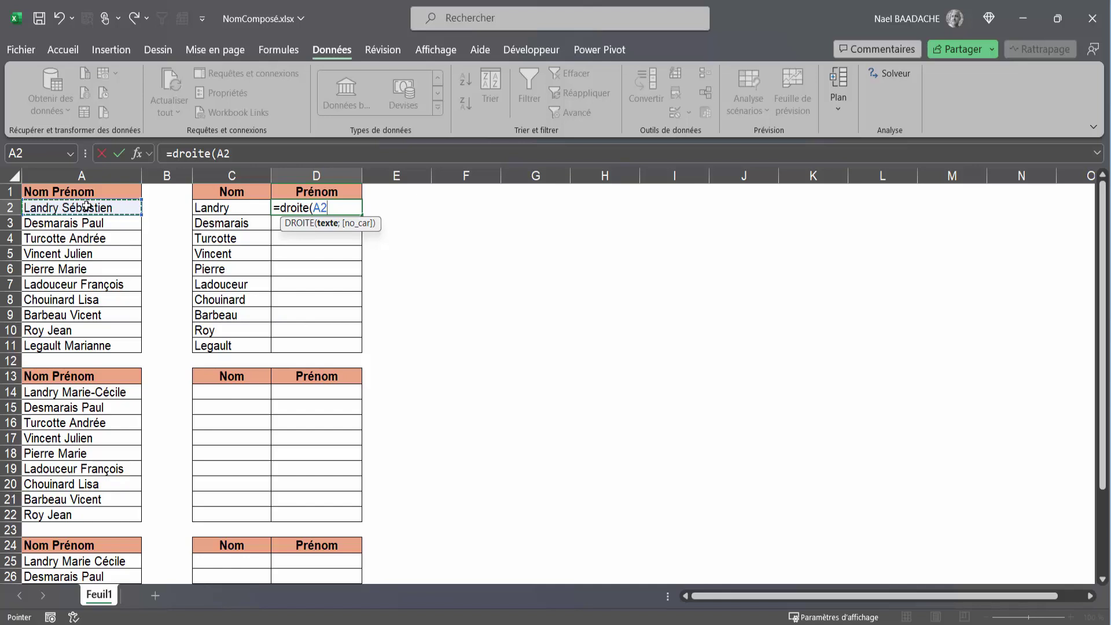
{"action": "type", "text": ";N"}
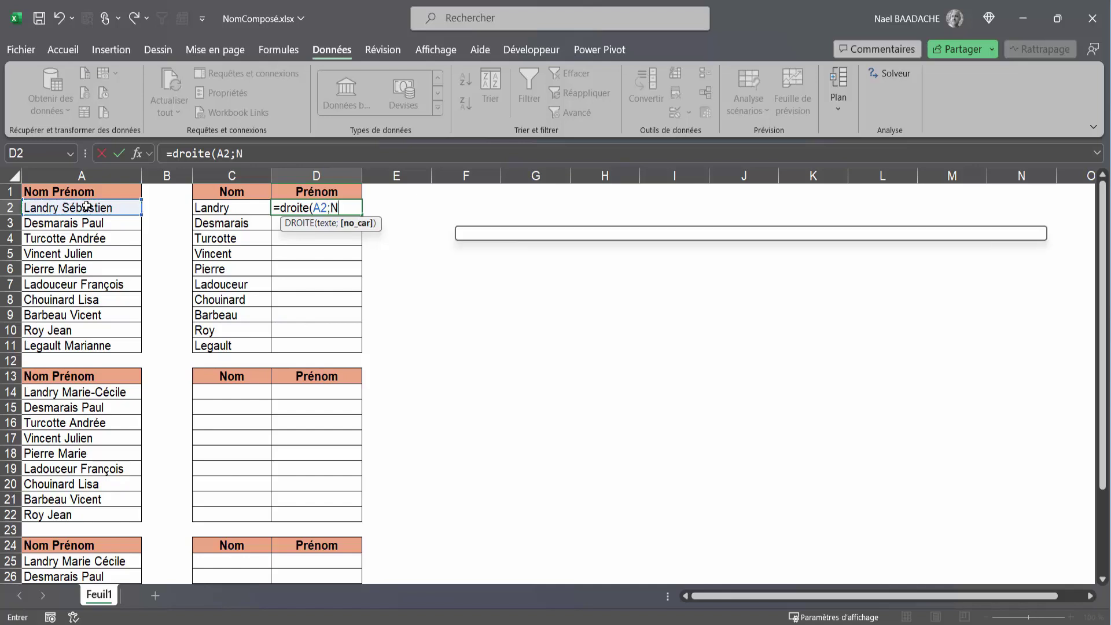
{"action": "type", "text": "BCAR("}
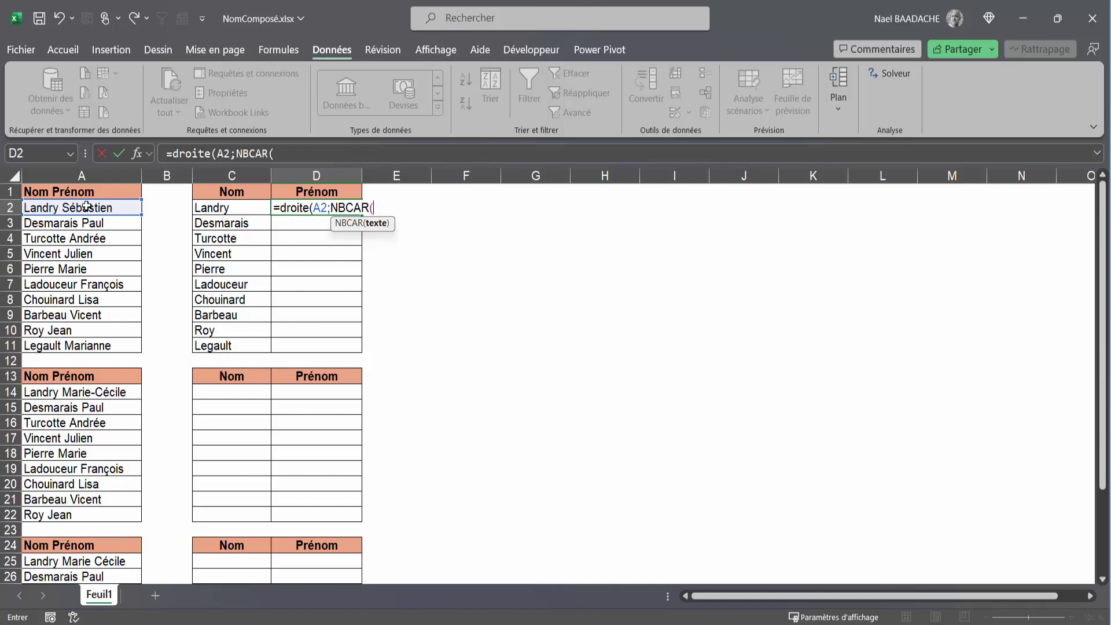
{"action": "left_click", "coordinate": [95, 206]}
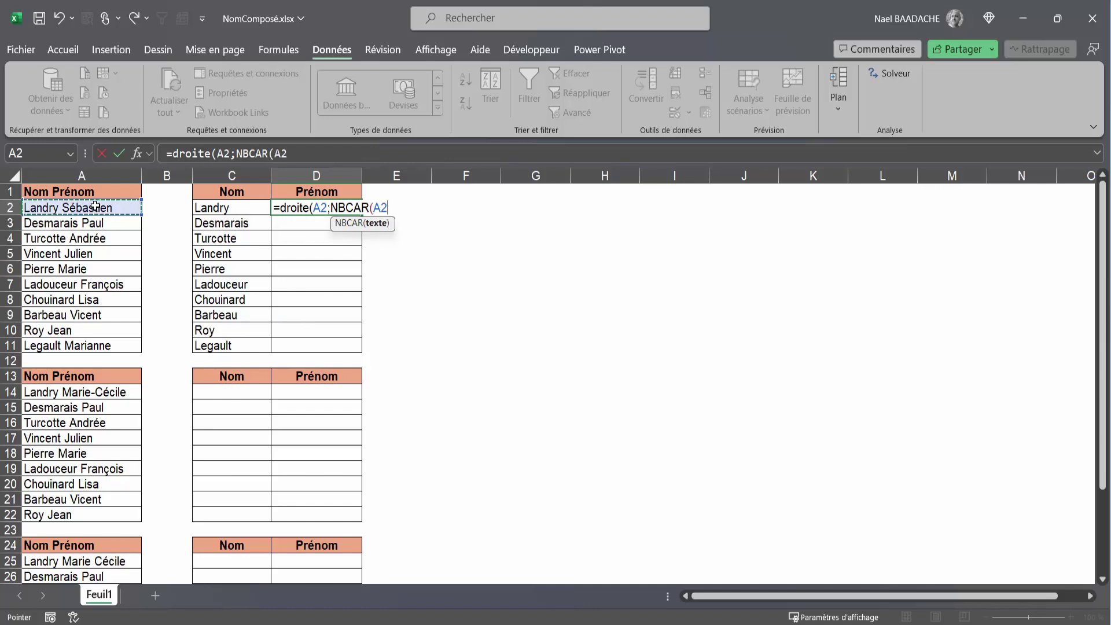
{"action": "type", "text": ")-"}
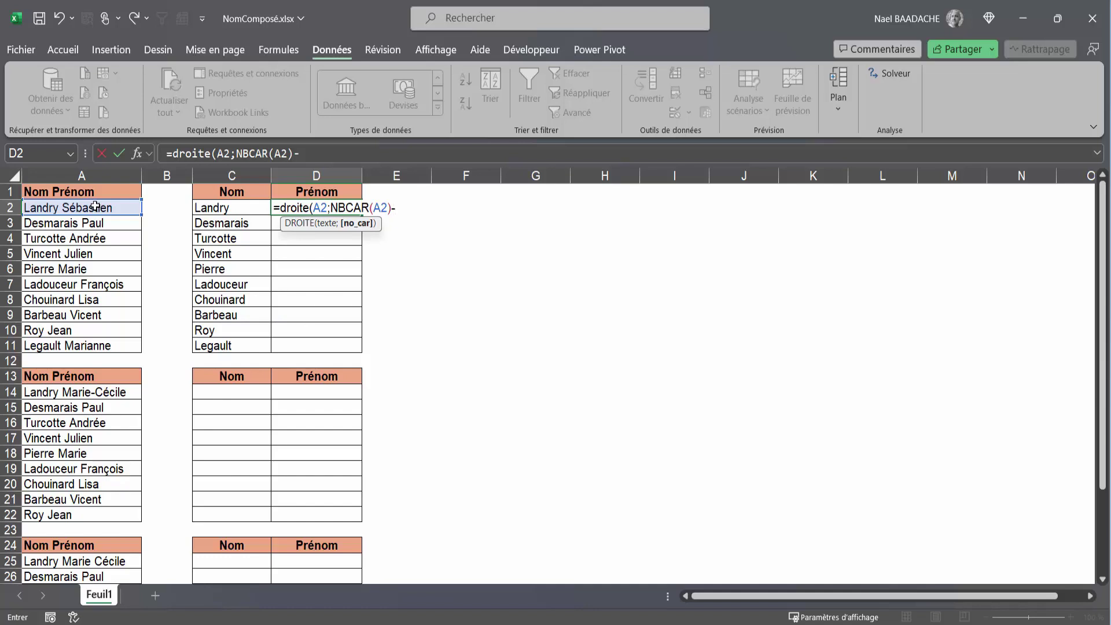
{"action": "type", "text": "T"}
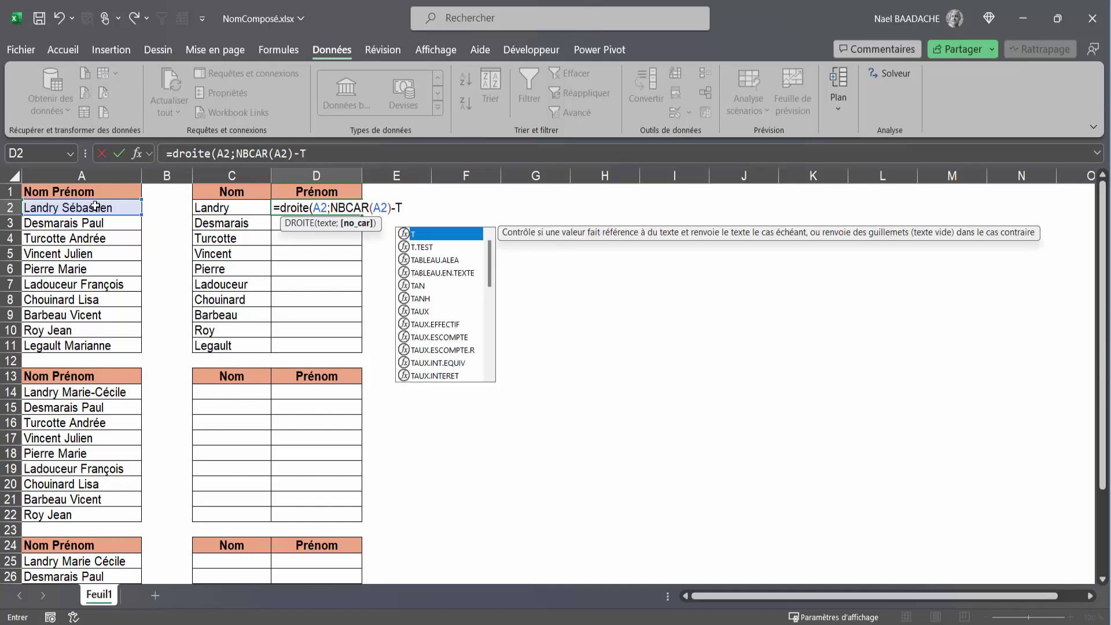
{"action": "type", "text": "ROUVE("}
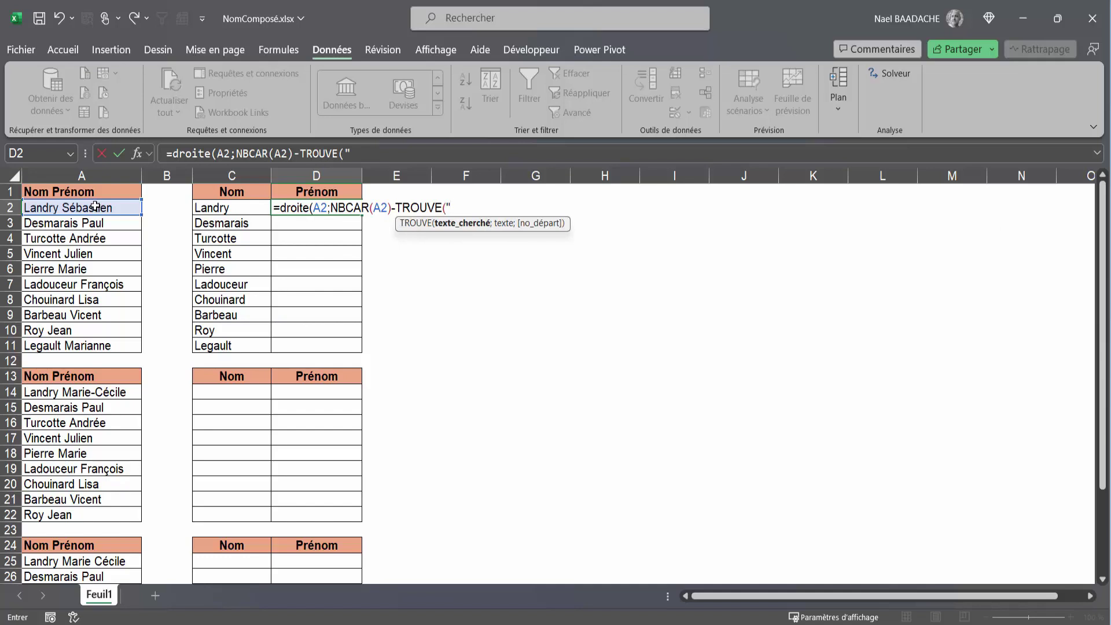
{"action": "type", "text": "\" \";"}
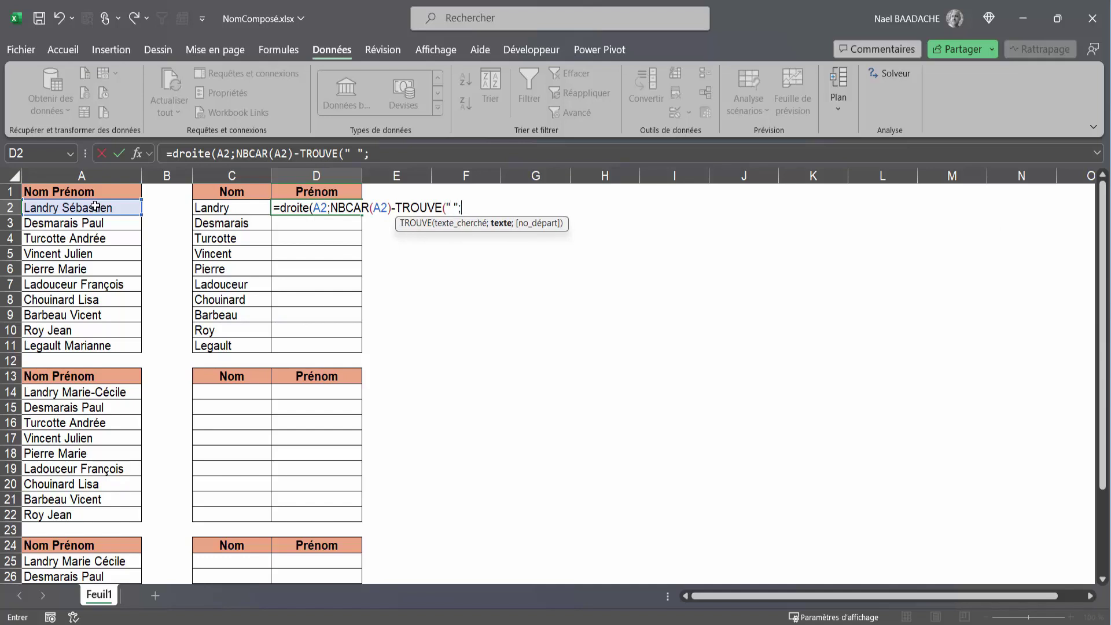
{"action": "left_click", "coordinate": [105, 208]}
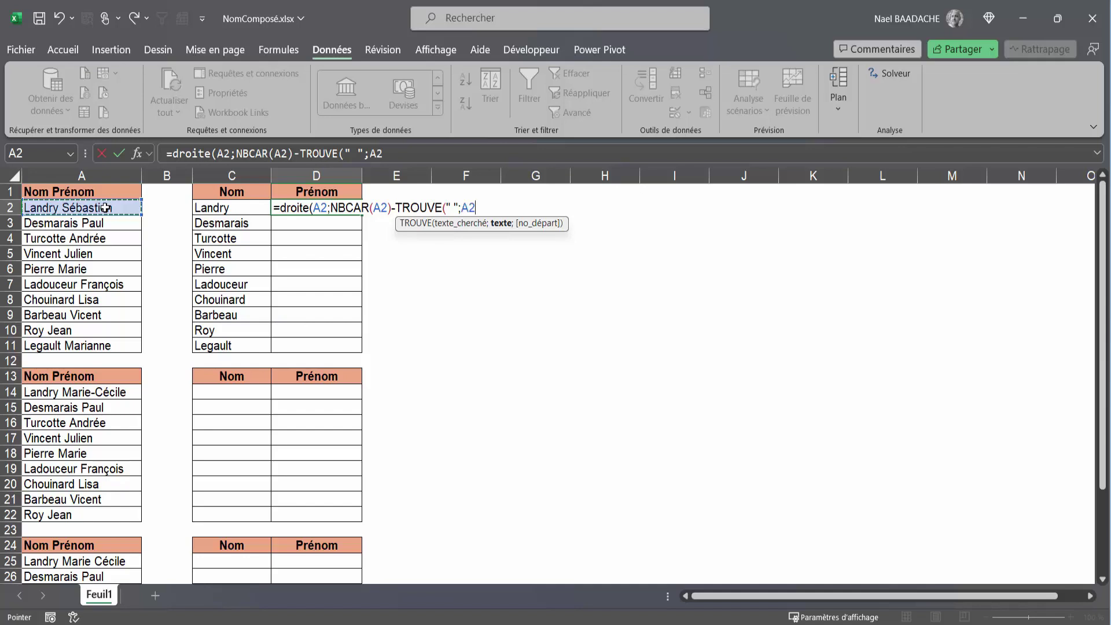
{"action": "type", "text": ")"}
{"action": "type", "text": ")"}
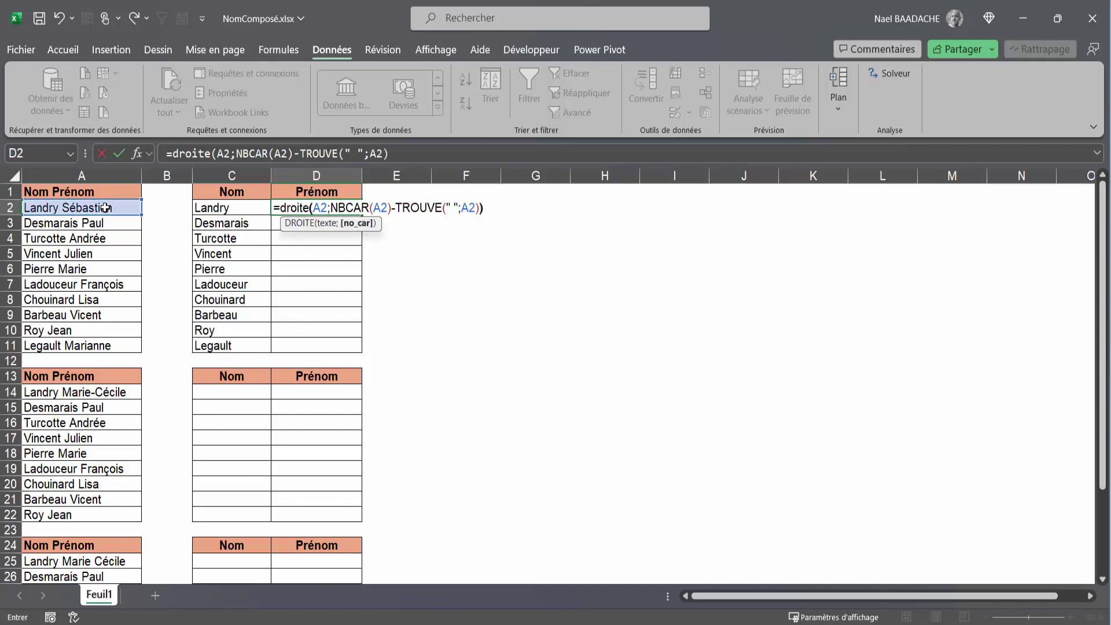
{"action": "key", "text": "Return"}
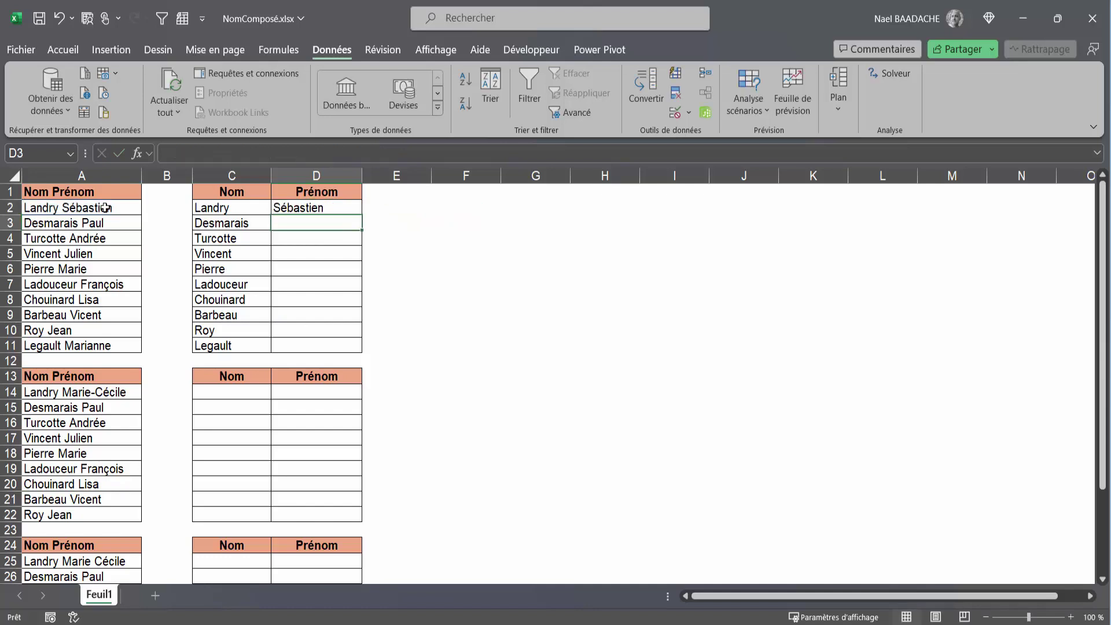
- Fill the first-name formula down to D11, listing Sébastien through Marianne
{"action": "left_click", "coordinate": [299, 207]}
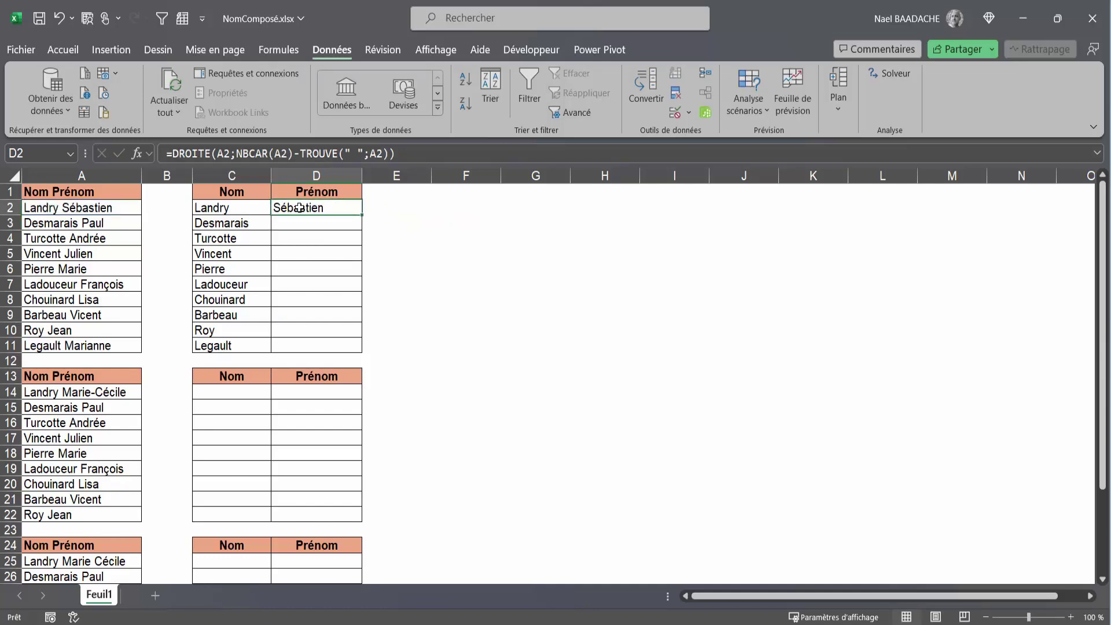
{"action": "left_click_drag", "start_coordinate": [363, 214], "coordinate": [354, 347]}
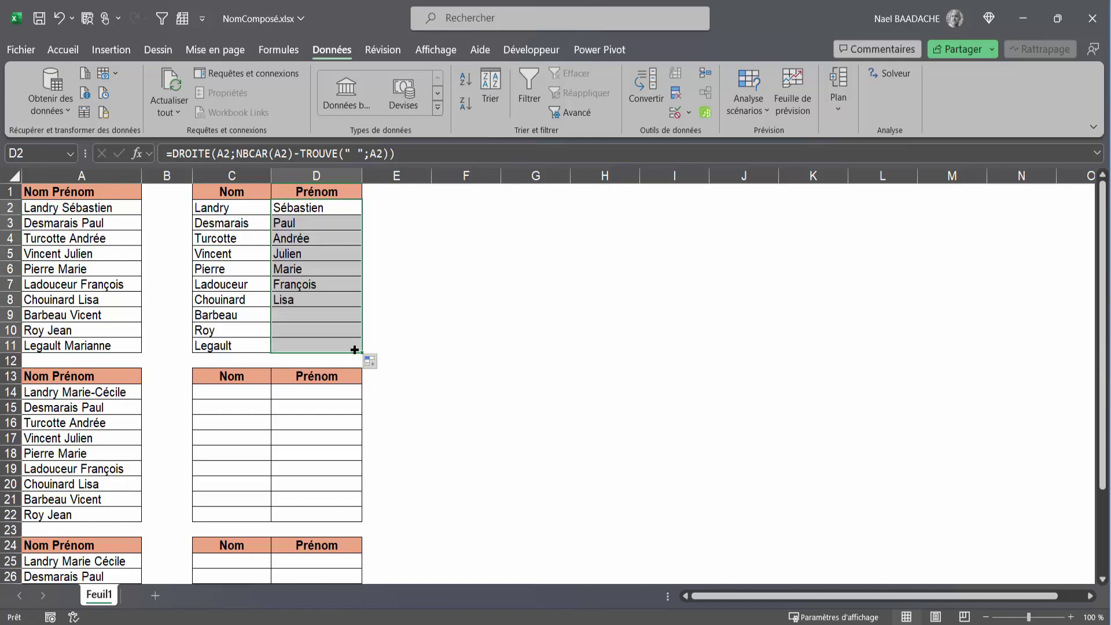
{"action": "left_click", "coordinate": [468, 206]}
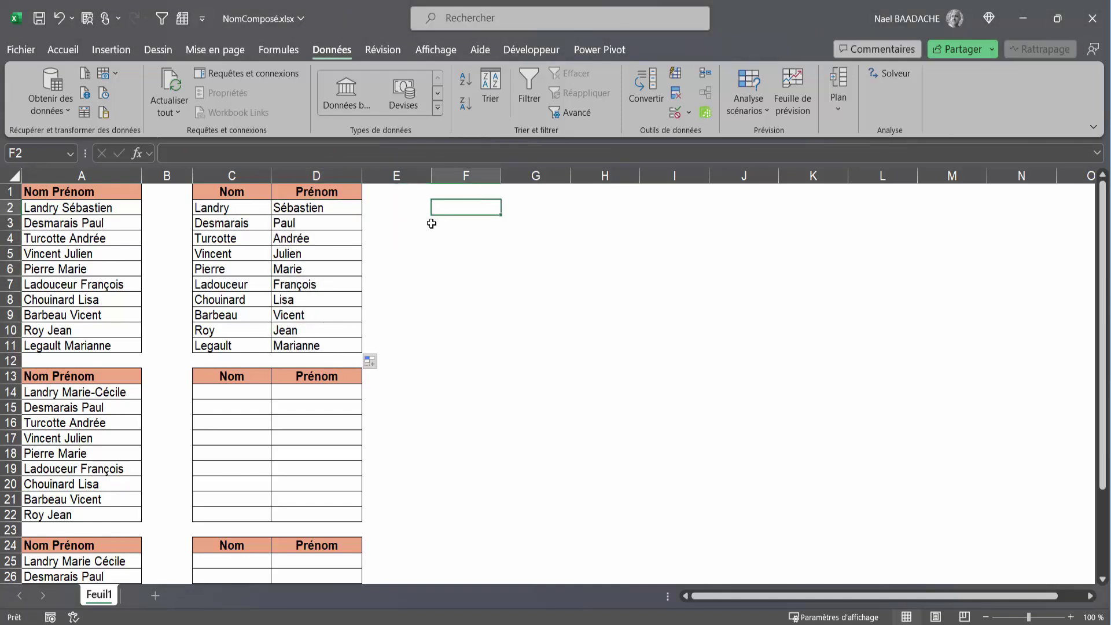
- Enter =FORMULETEXTE(C2) in F2 to display the last-name formula text
{"action": "type", "text": "=f"}
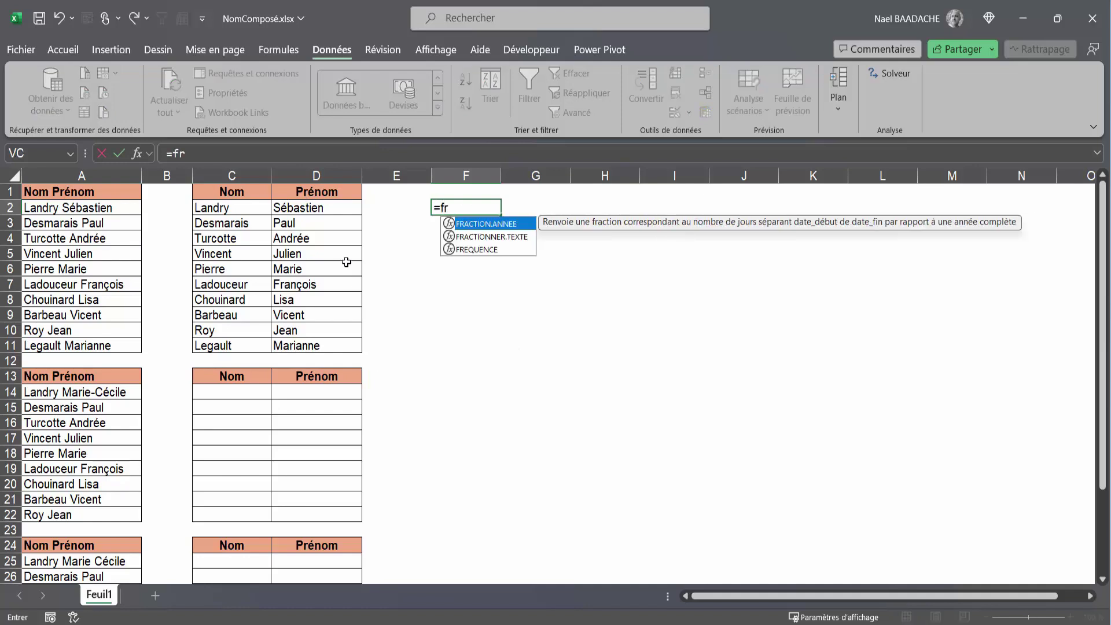
{"action": "type", "text": "omu"}
{"action": "key", "text": "BackSpace"}
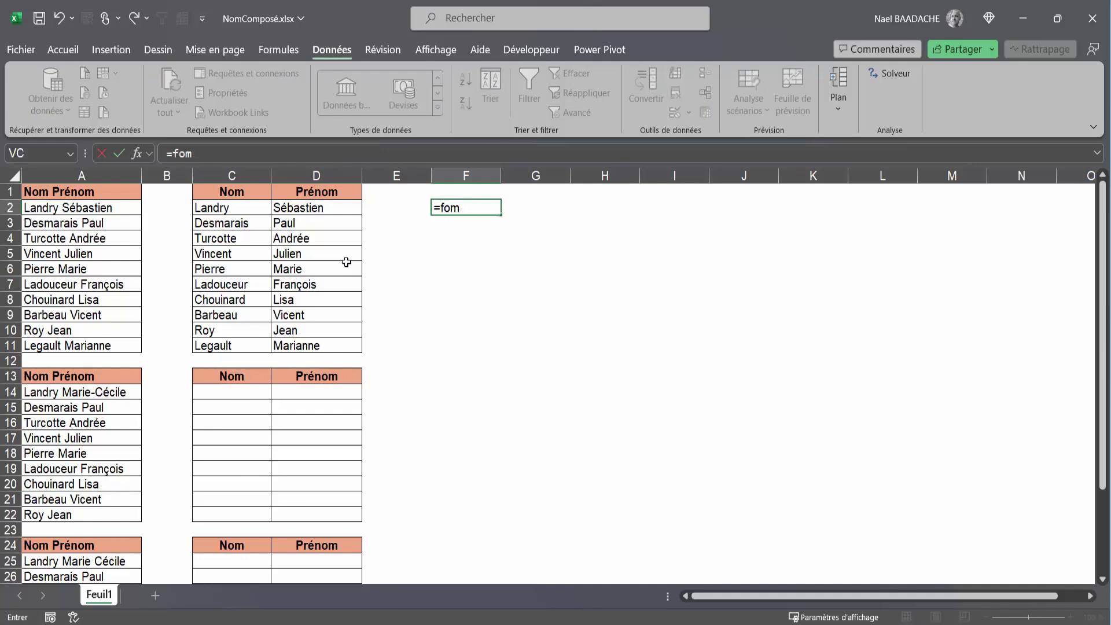
{"action": "key", "text": "BackSpace"}
{"action": "type", "text": "r"}
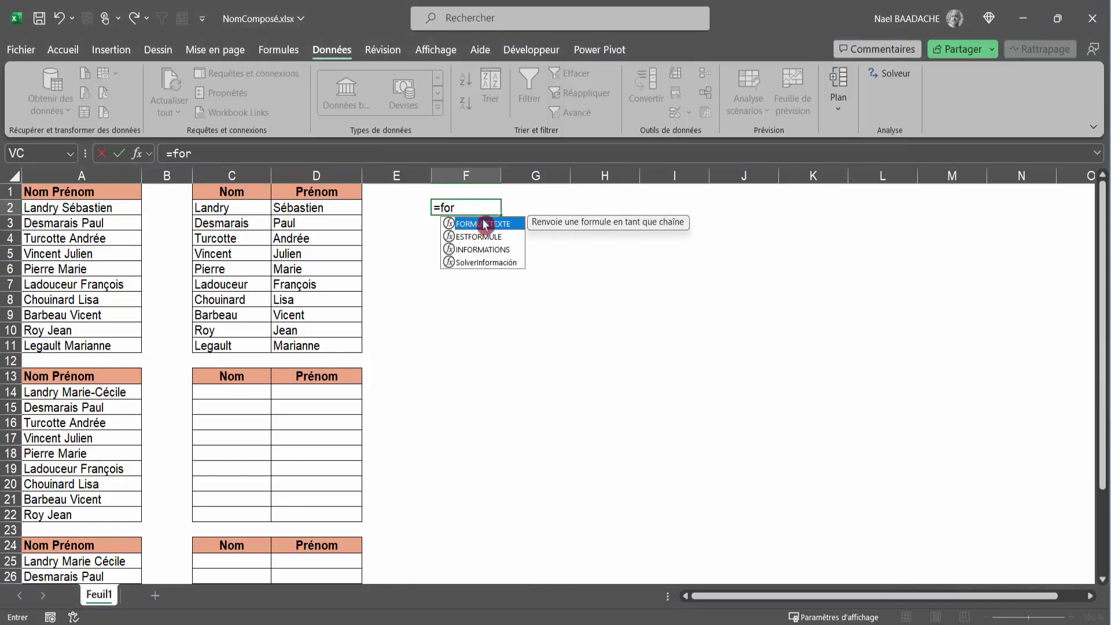
{"action": "double_click", "coordinate": [485, 223]}
{"action": "left_click", "coordinate": [222, 208]}
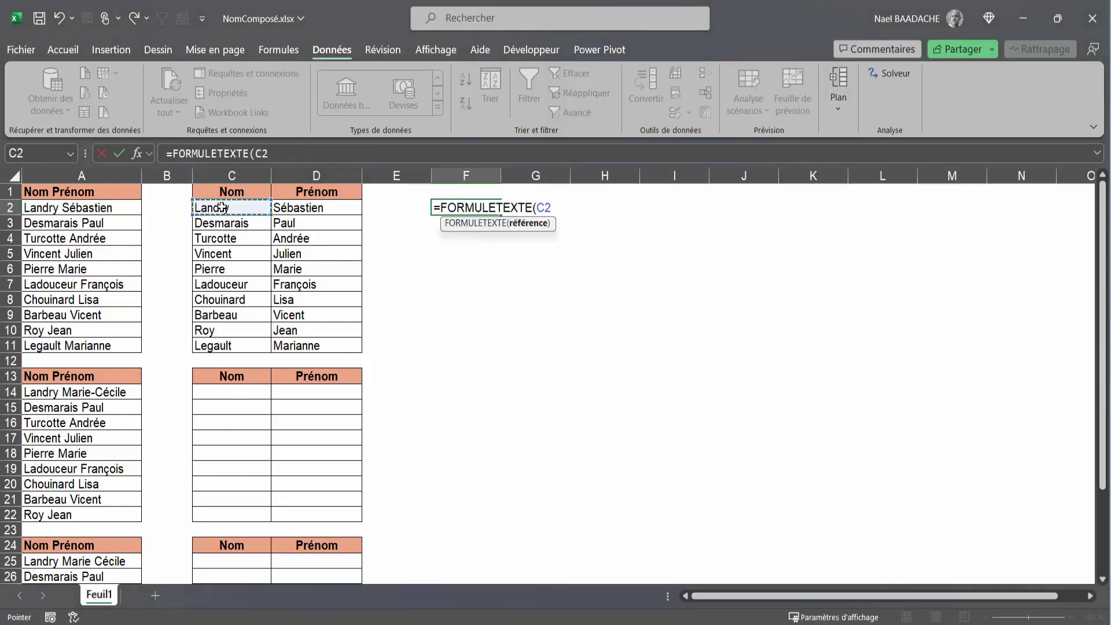
{"action": "type", "text": ")"}
{"action": "key", "text": "Return"}
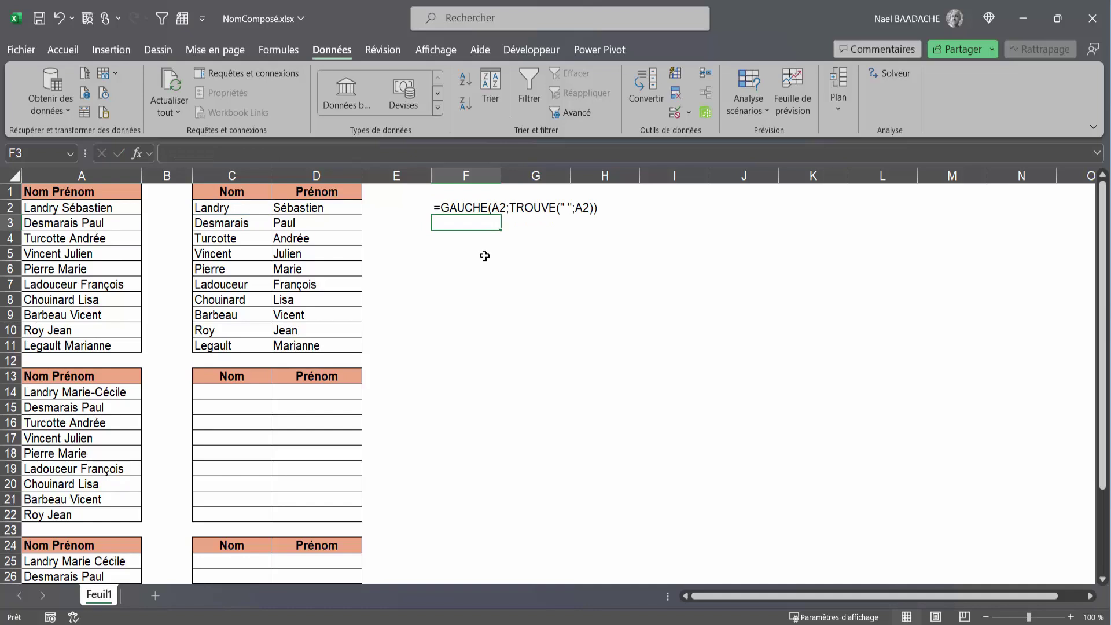
- Enter =FORMULETEXTE(D2) in F3 to display the first-name formula text
{"action": "type", "text": "=form"}
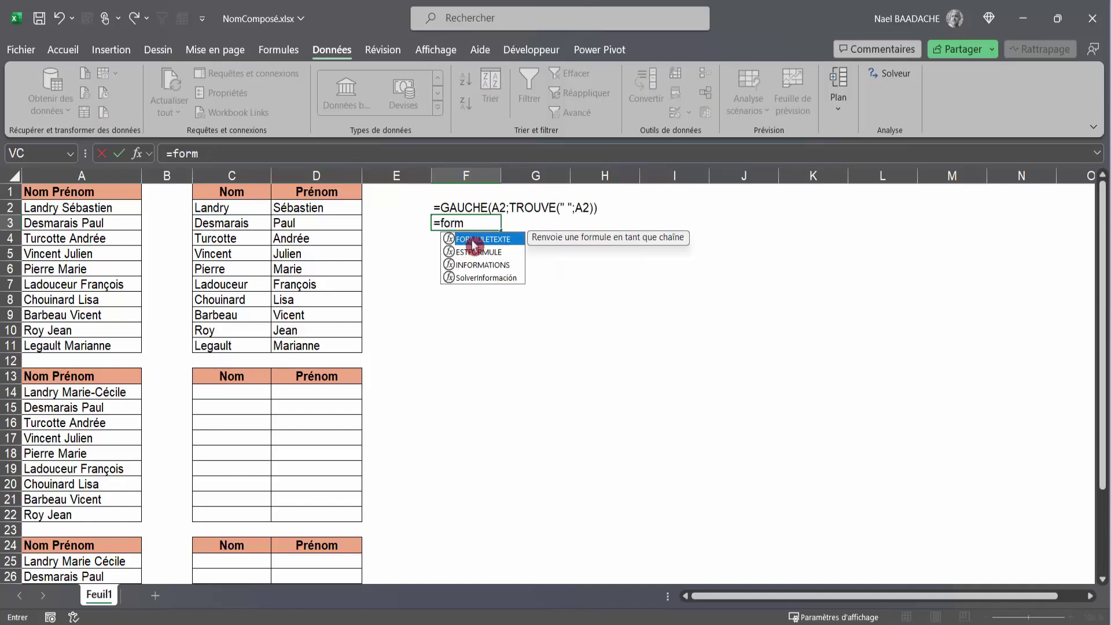
{"action": "double_click", "coordinate": [473, 239]}
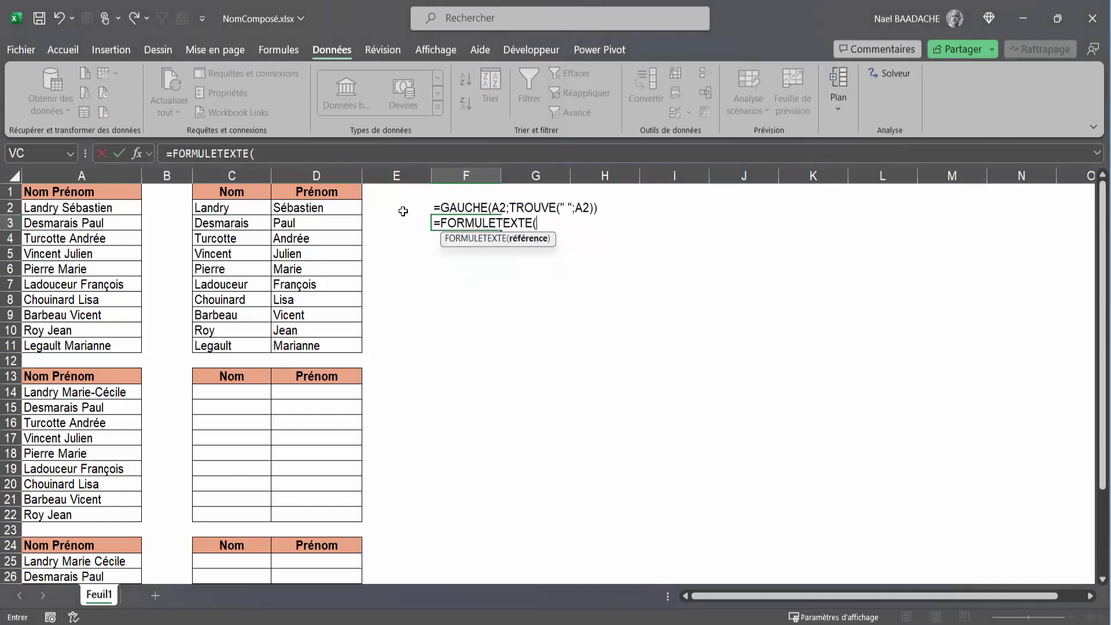
{"action": "left_click", "coordinate": [309, 208]}
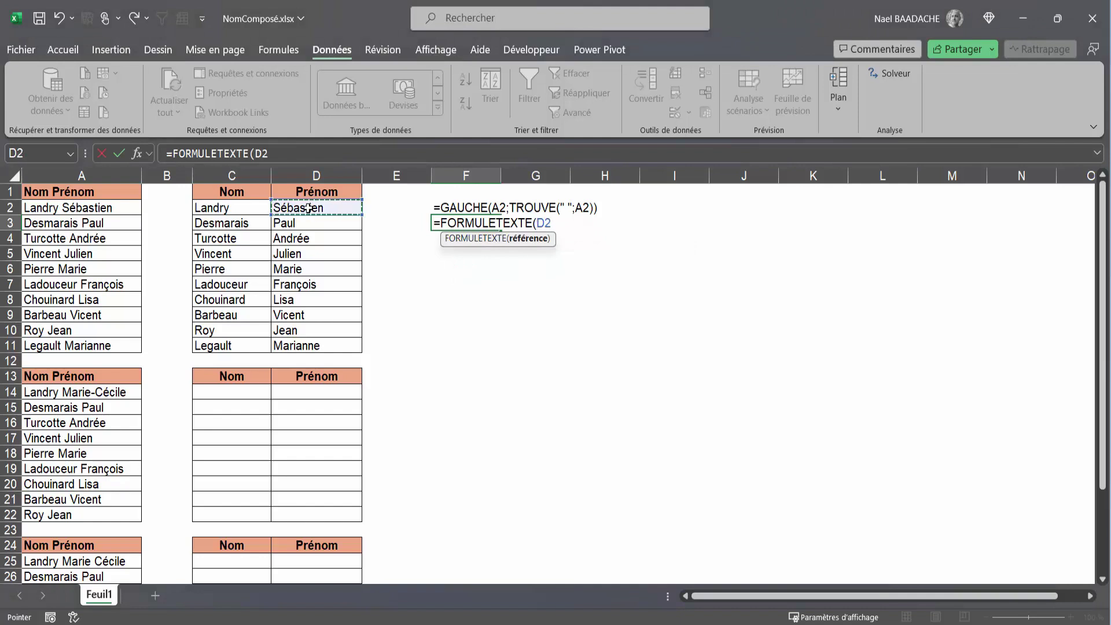
{"action": "key", "text": "Return"}
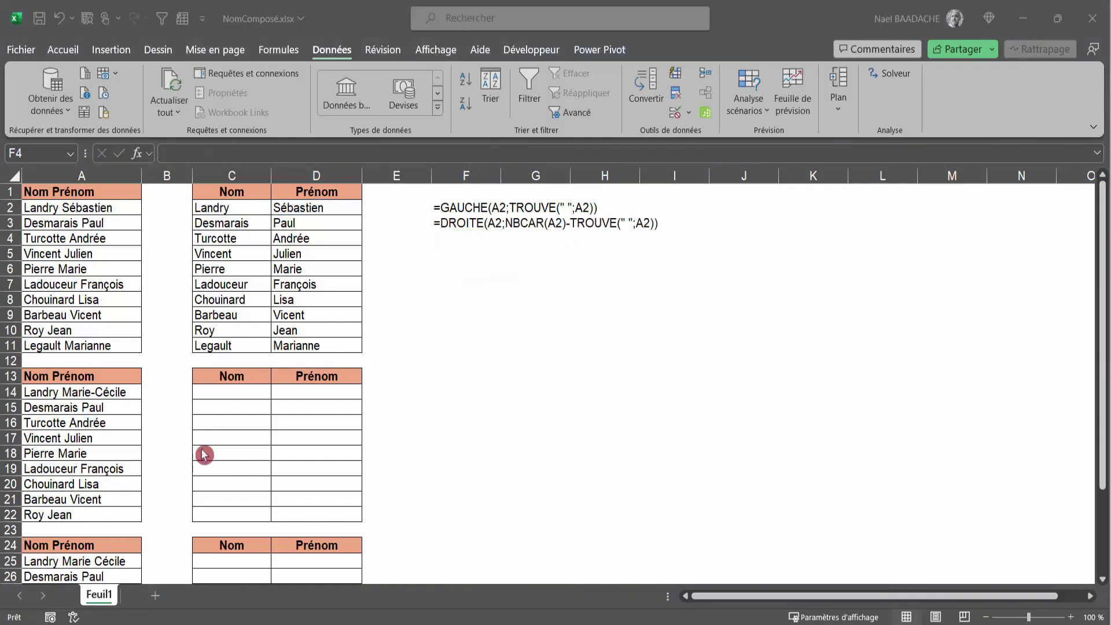
{"action": "left_click", "coordinate": [249, 392]}
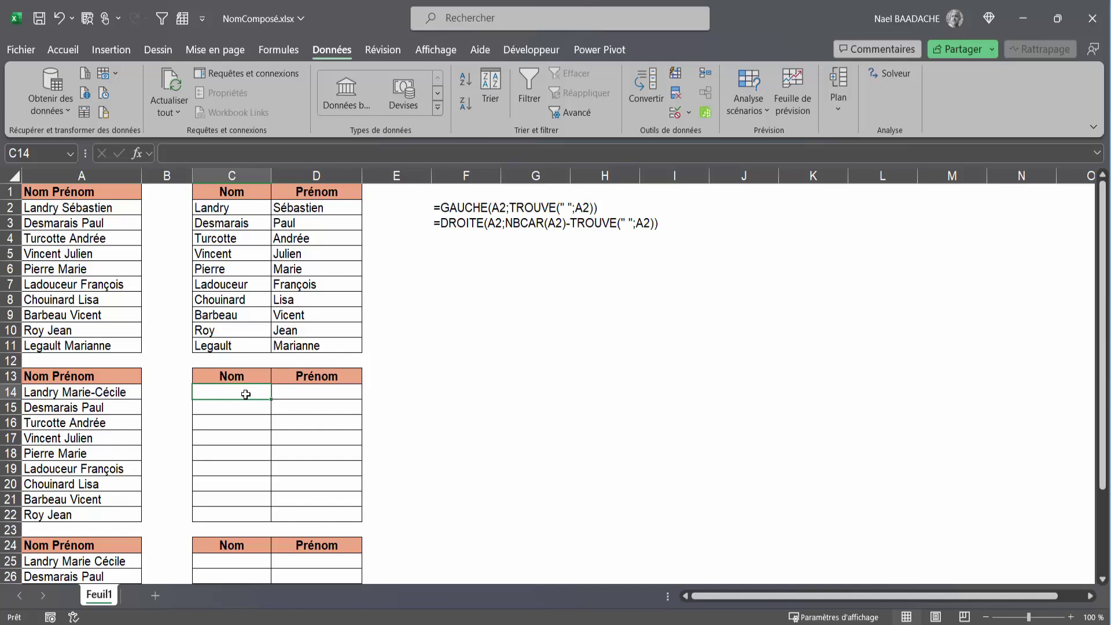
- Enter =TEXTE.AVANT(A14;" ") in C14 so it returns the surname Landry
{"action": "type", "text": "="}
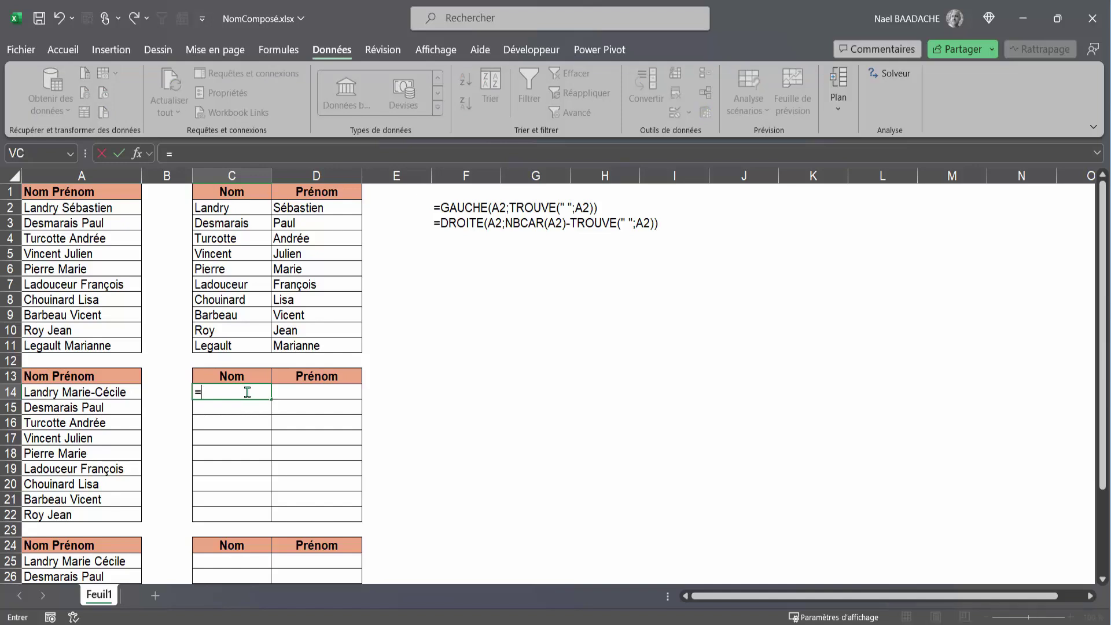
{"action": "type", "text": "avant"}
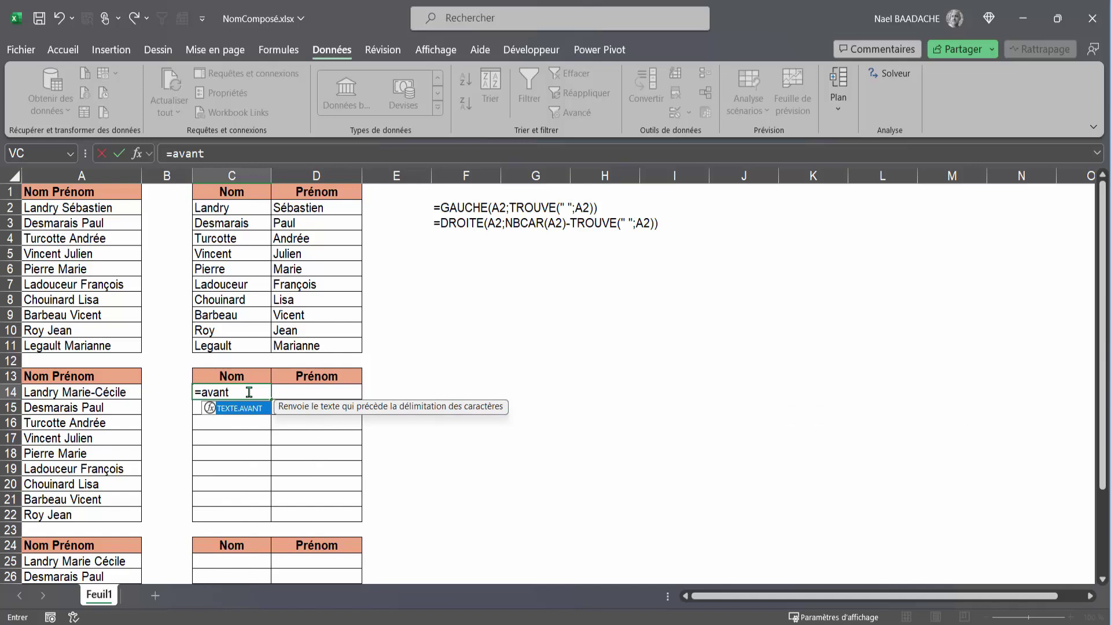
{"action": "double_click", "coordinate": [246, 410]}
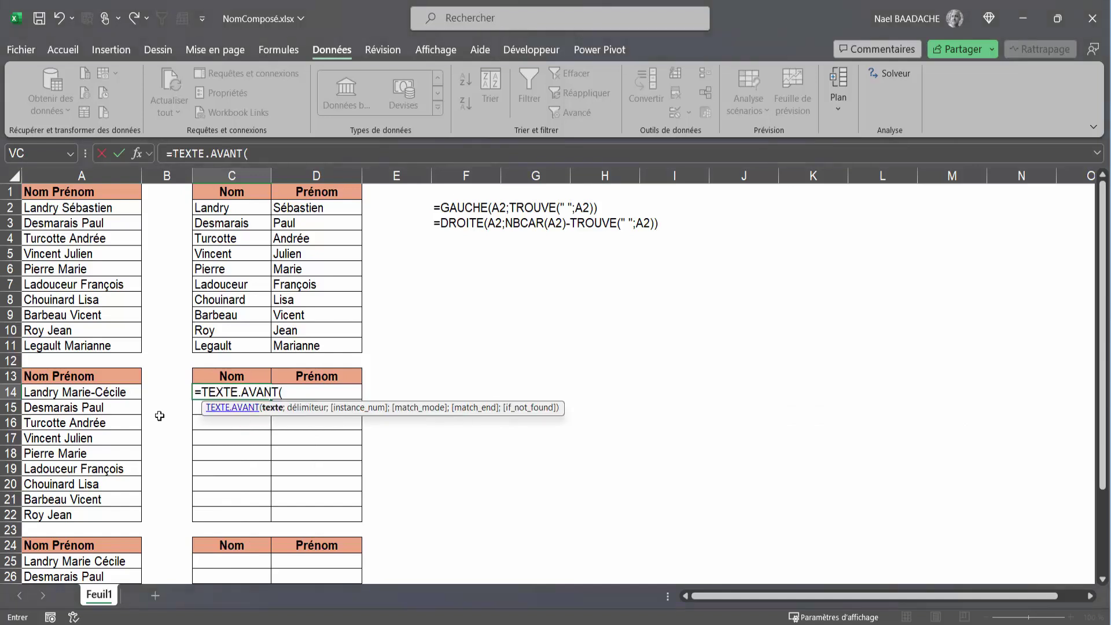
{"action": "left_click", "coordinate": [104, 392]}
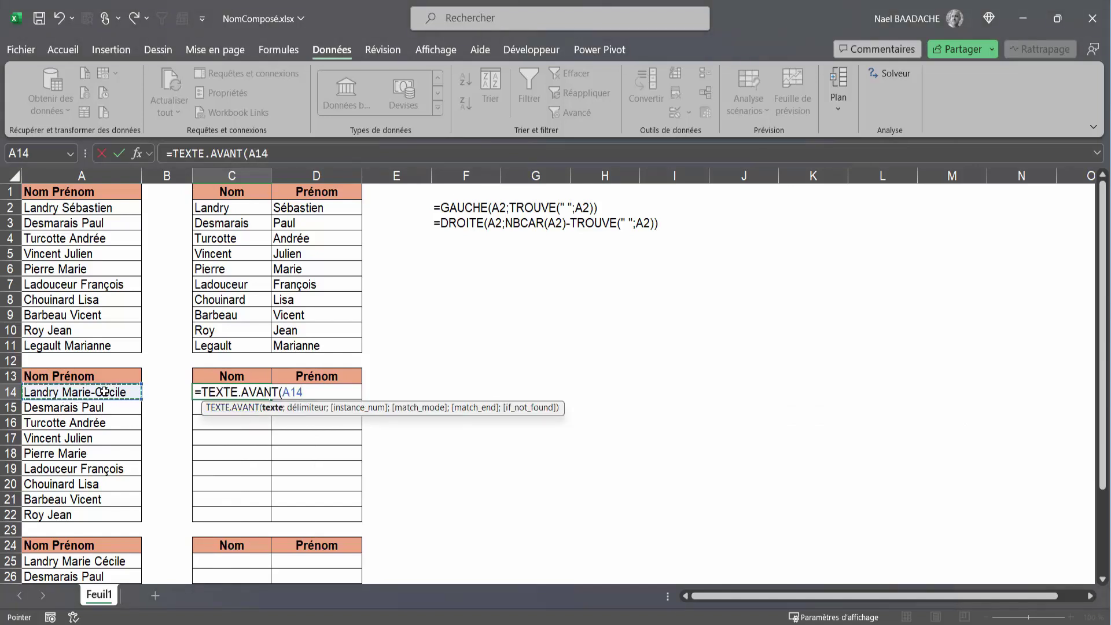
{"action": "type", "text": ";\" \""}
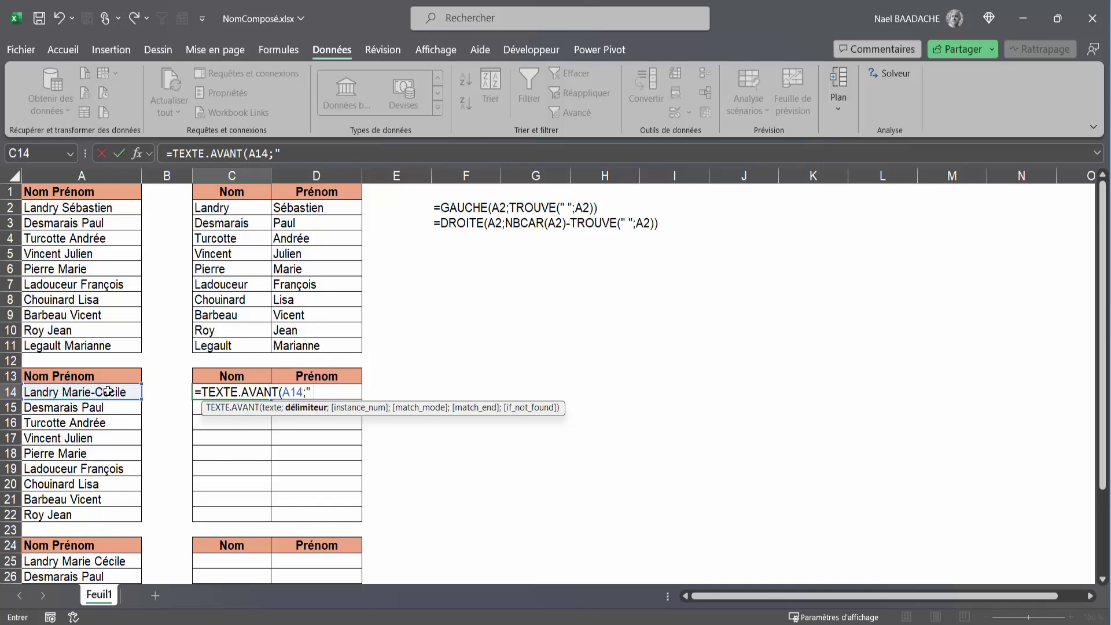
{"action": "type", "text": ")"}
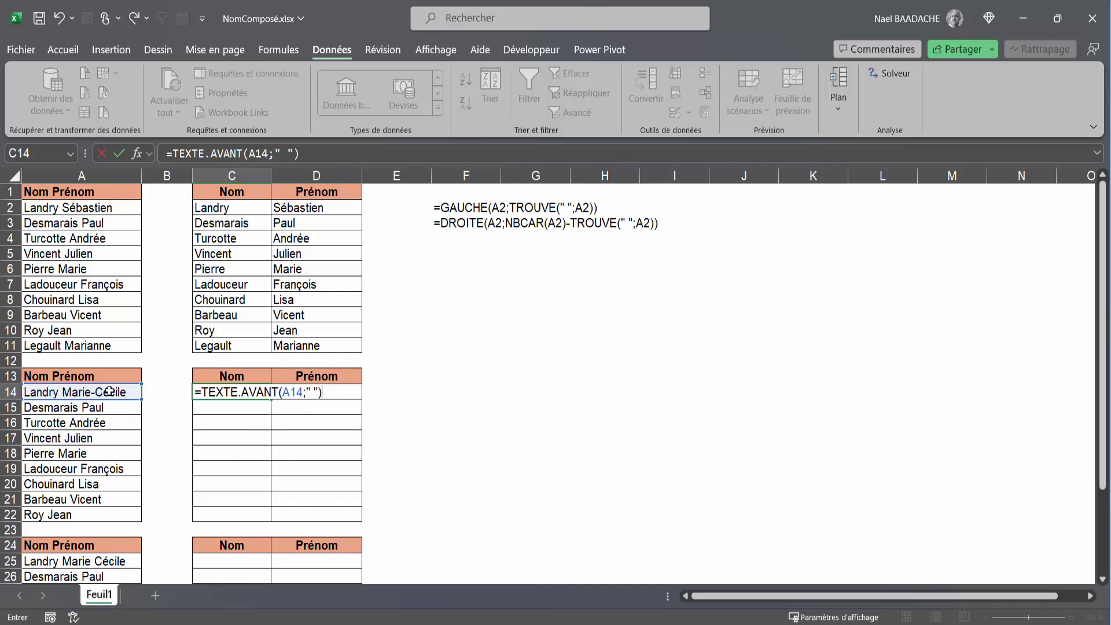
{"action": "key", "text": "Return"}
- Enter the TEXTE.APRES formula on A14 in D14 for the first name
{"action": "left_click", "coordinate": [308, 390]}
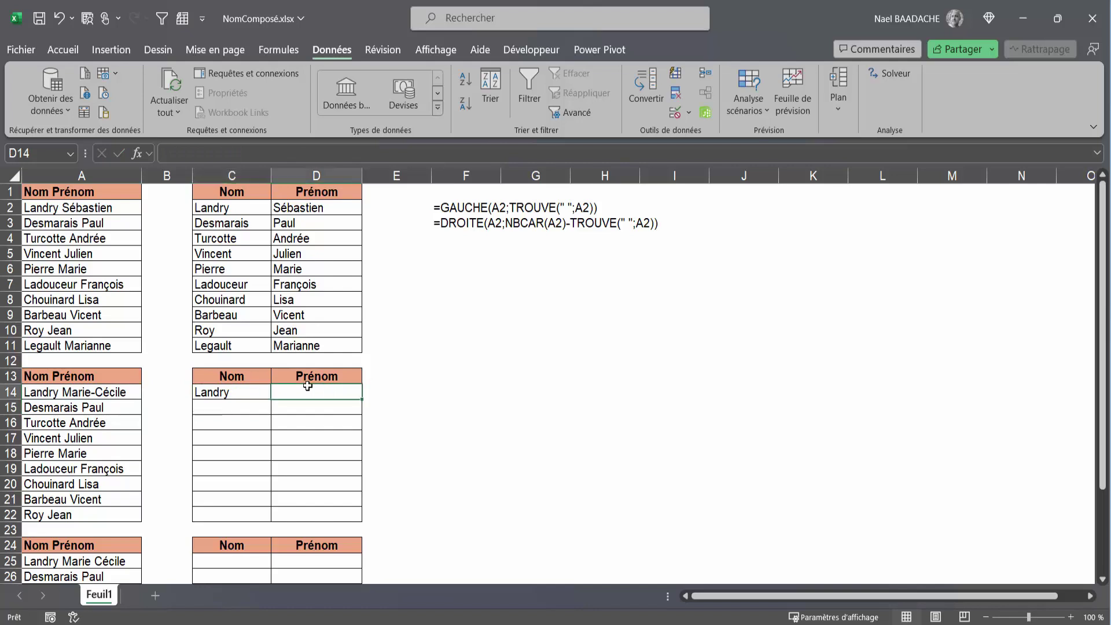
{"action": "type", "text": "=tex"}
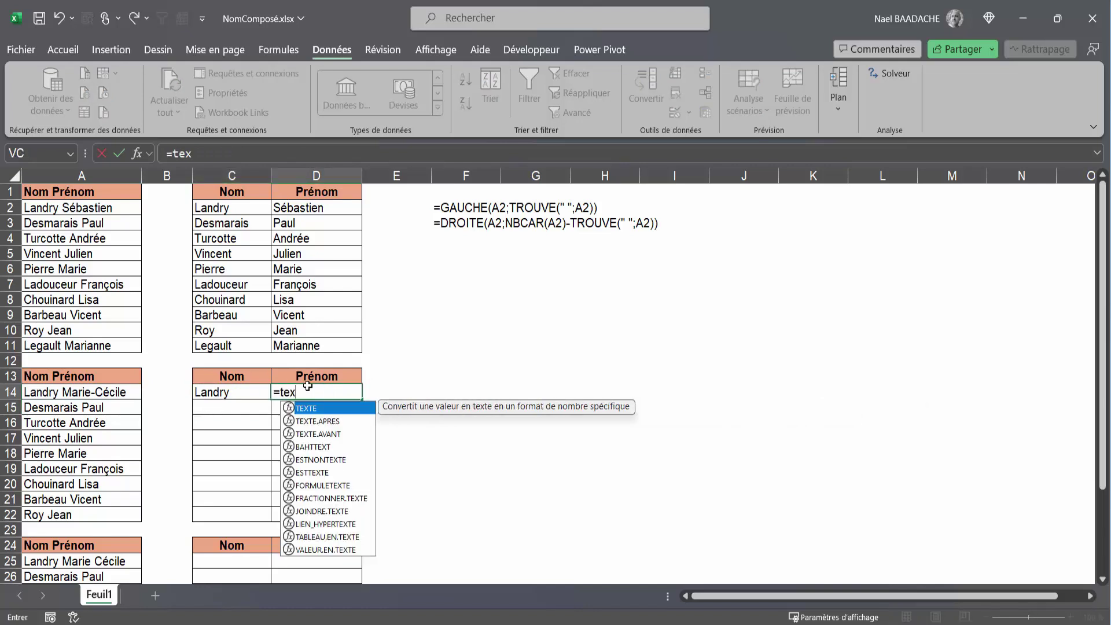
{"action": "type", "text": "te."}
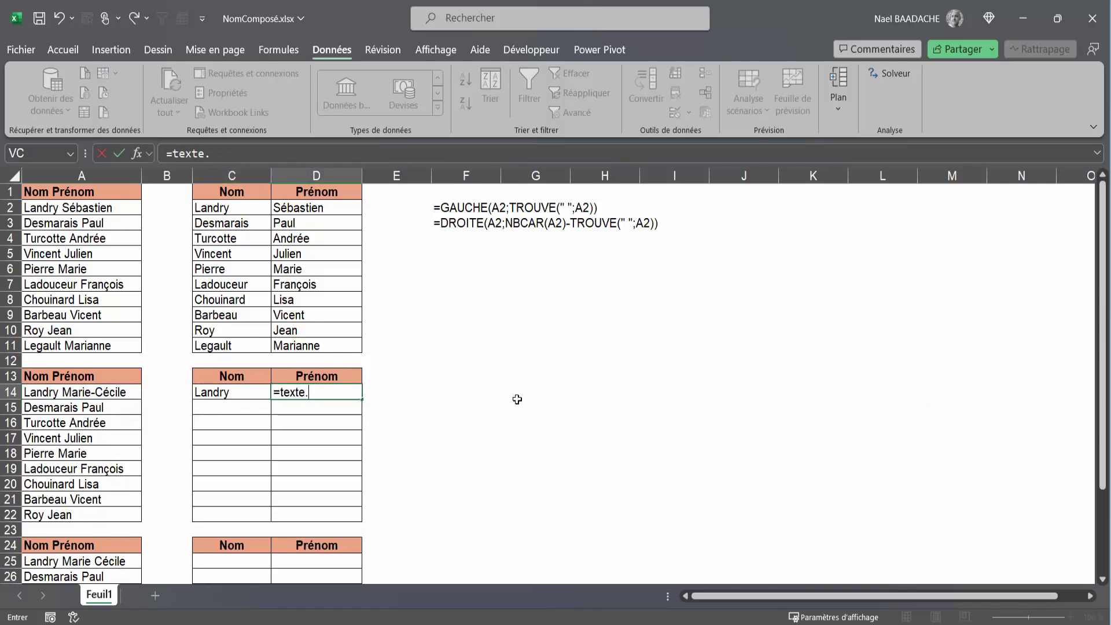
{"action": "key", "text": "BackSpace"}
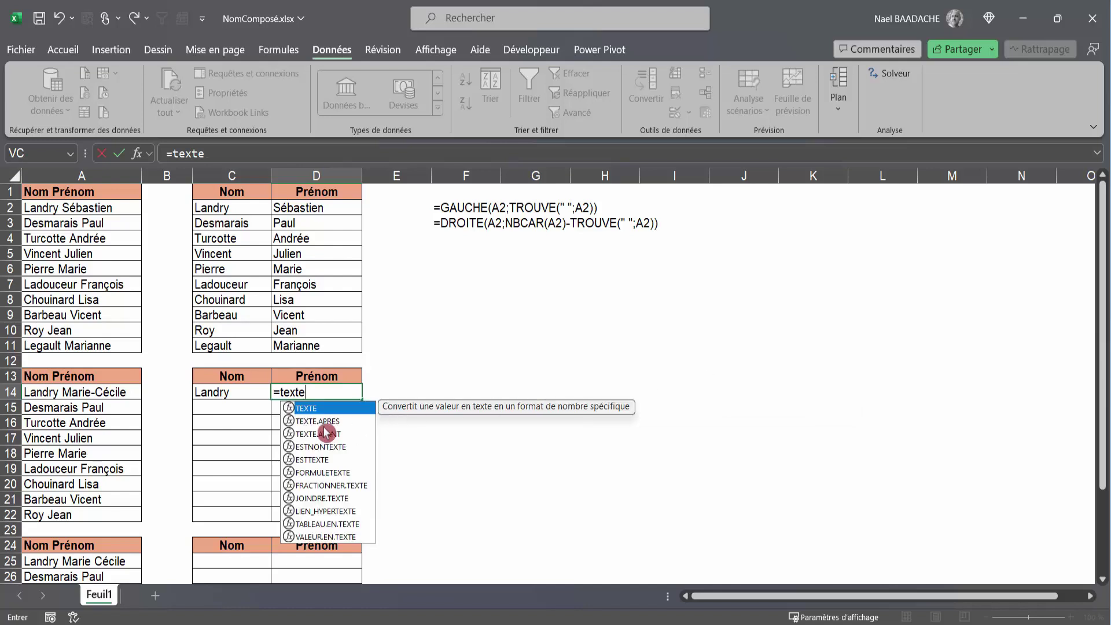
{"action": "double_click", "coordinate": [323, 421]}
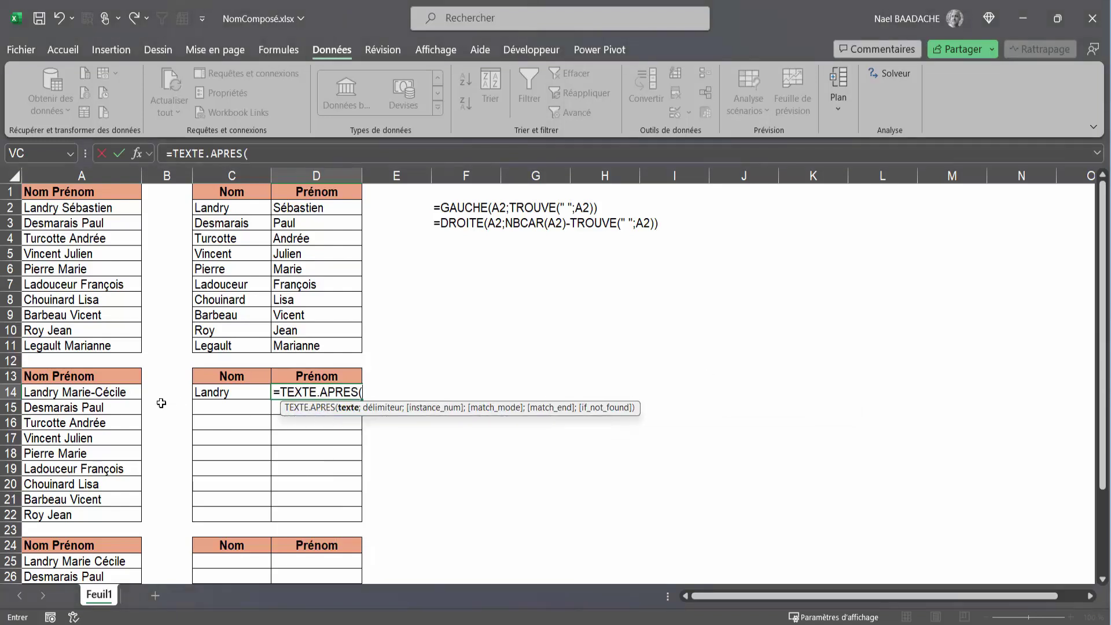
{"action": "left_click", "coordinate": [90, 393]}
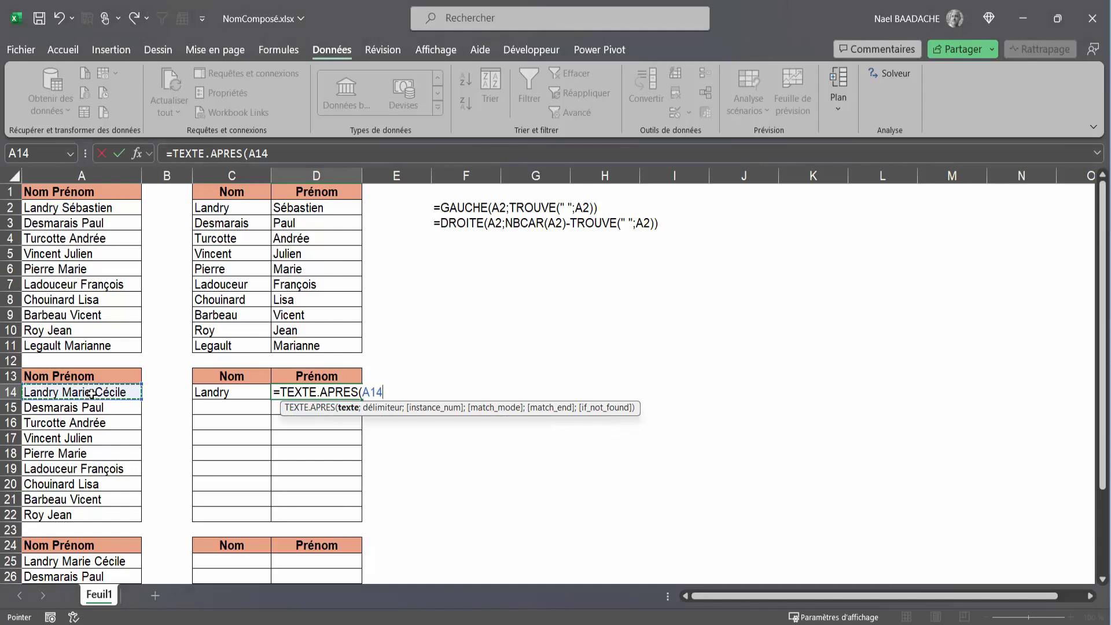
{"action": "type", "text": ";"}
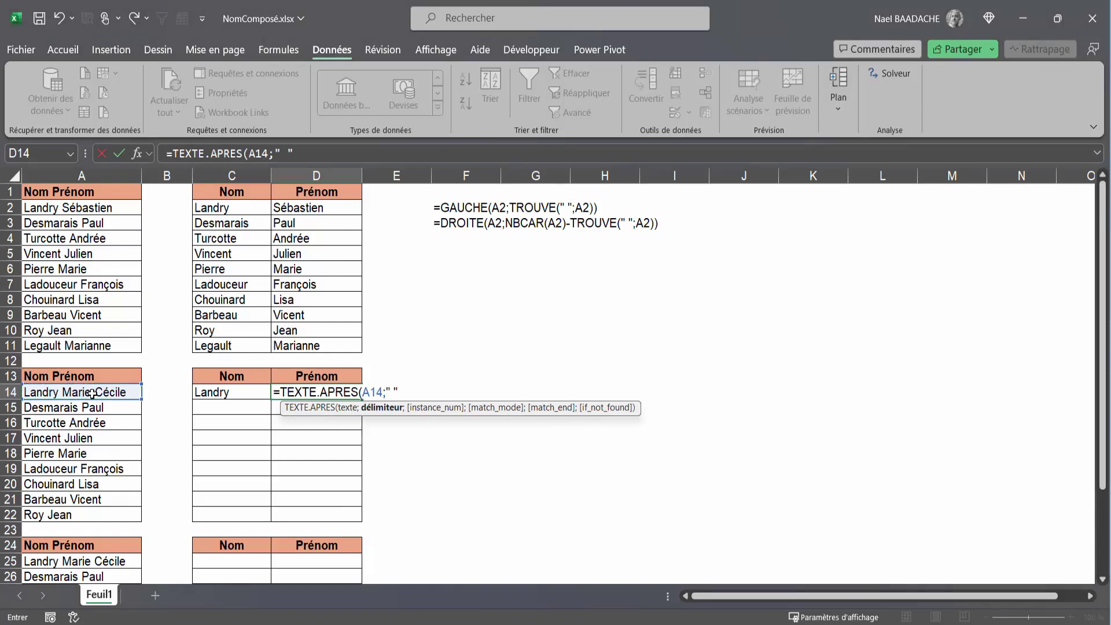
{"action": "key", "text": "Return"}
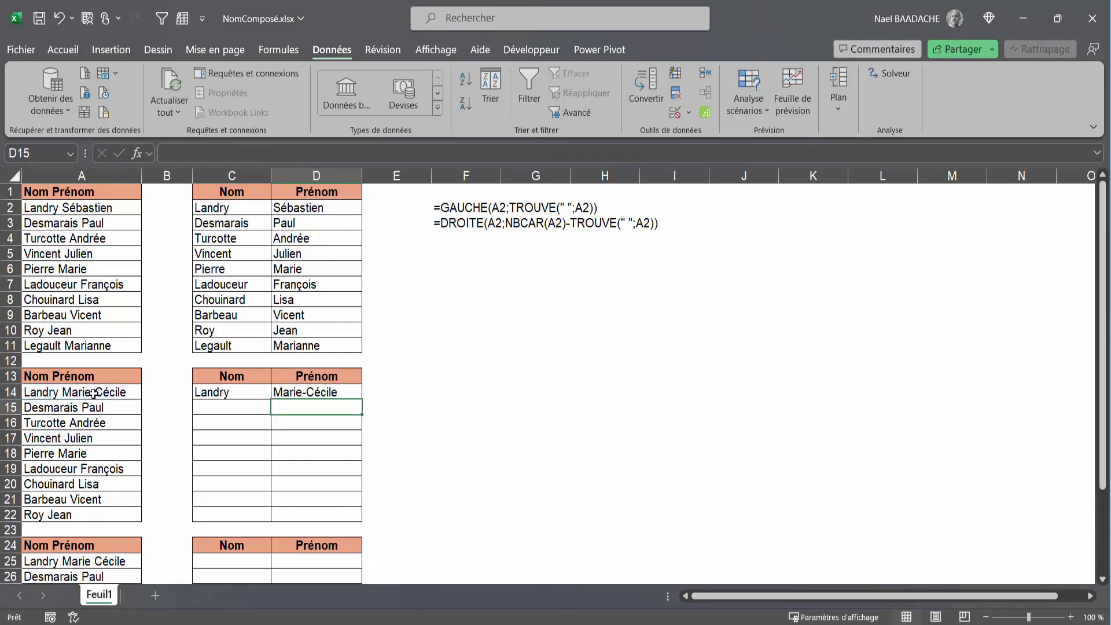
- Copy the C14:D14 formulas down through row 22 and check the results
{"action": "left_click", "coordinate": [300, 391]}
{"action": "left_click_drag", "start_coordinate": [246, 392], "coordinate": [292, 392]}
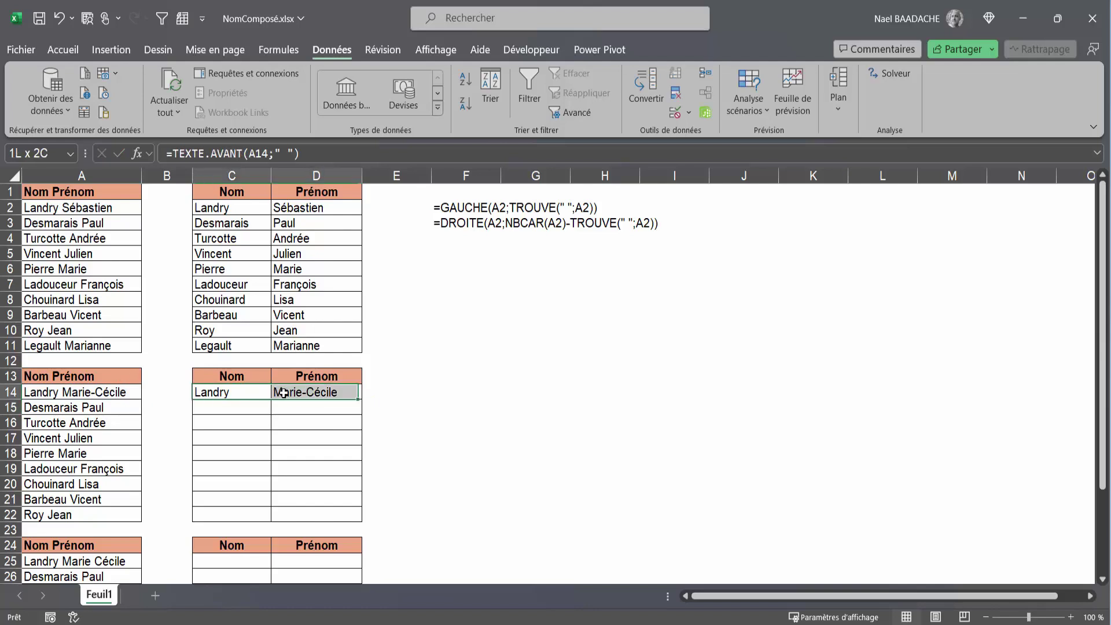
{"action": "left_click_drag", "start_coordinate": [359, 402], "coordinate": [359, 521]}
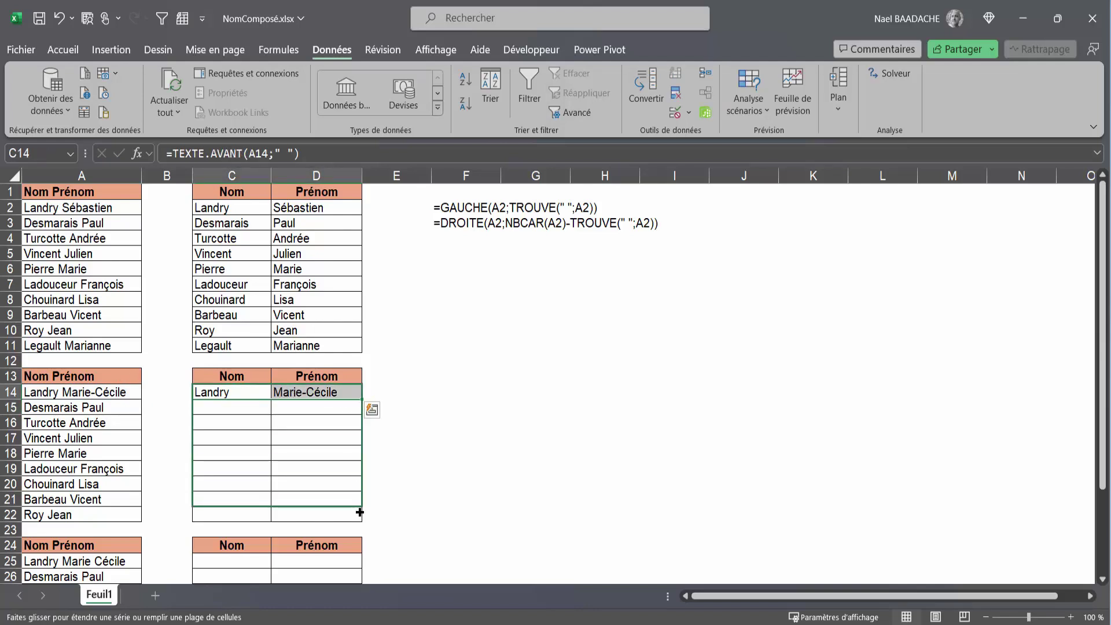
{"action": "left_click", "coordinate": [303, 426]}
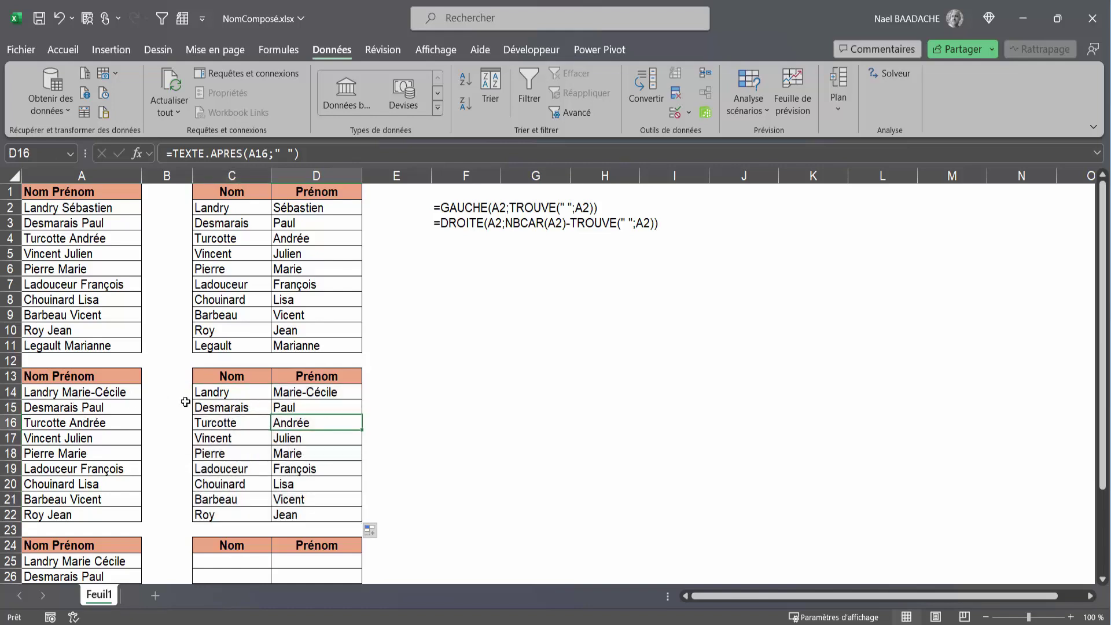
{"action": "left_click", "coordinate": [469, 393]}
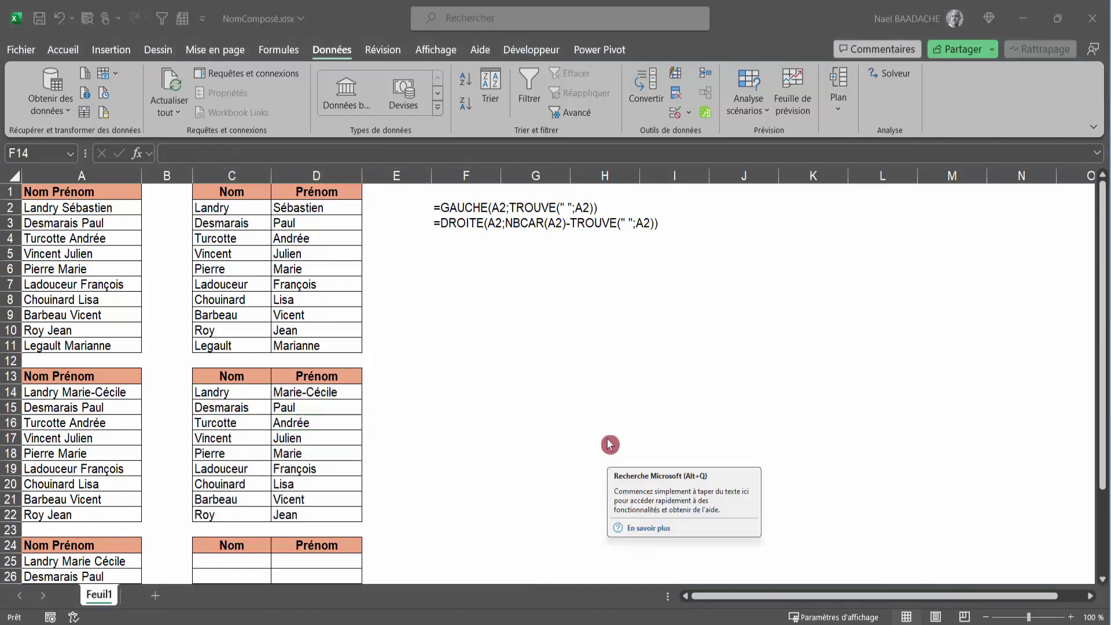
{"action": "left_click", "coordinate": [477, 389]}
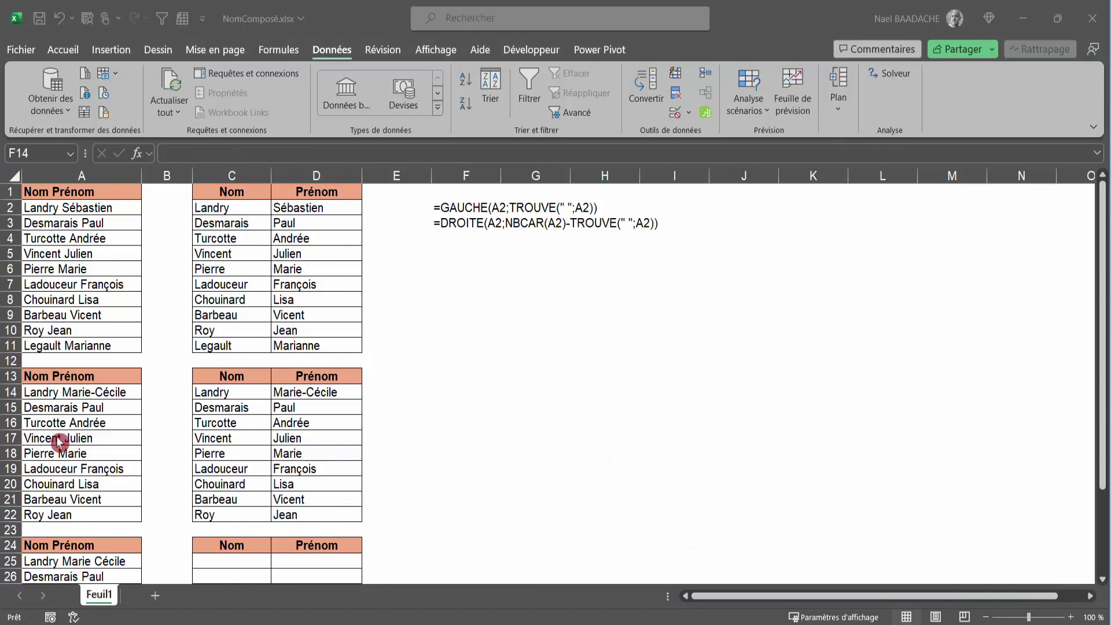
- Select A14:A22 and, in Convertir, choose Delimited with Espace as the only separator
{"action": "left_click_drag", "start_coordinate": [88, 391], "coordinate": [91, 514]}
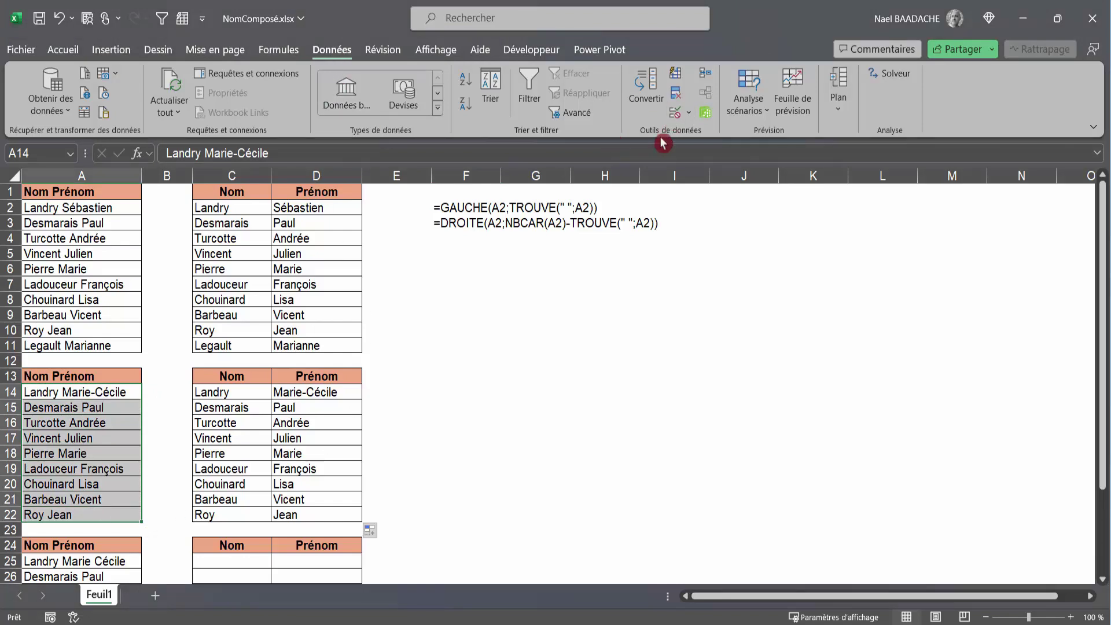
{"action": "left_click", "coordinate": [649, 85]}
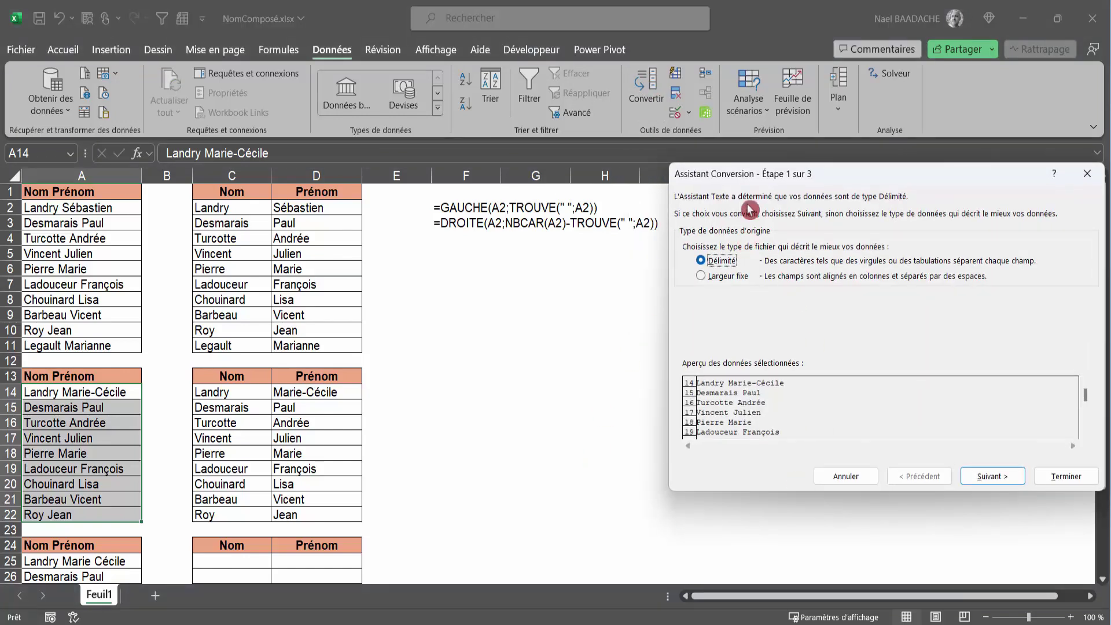
{"action": "left_click_drag", "start_coordinate": [827, 181], "coordinate": [694, 200]}
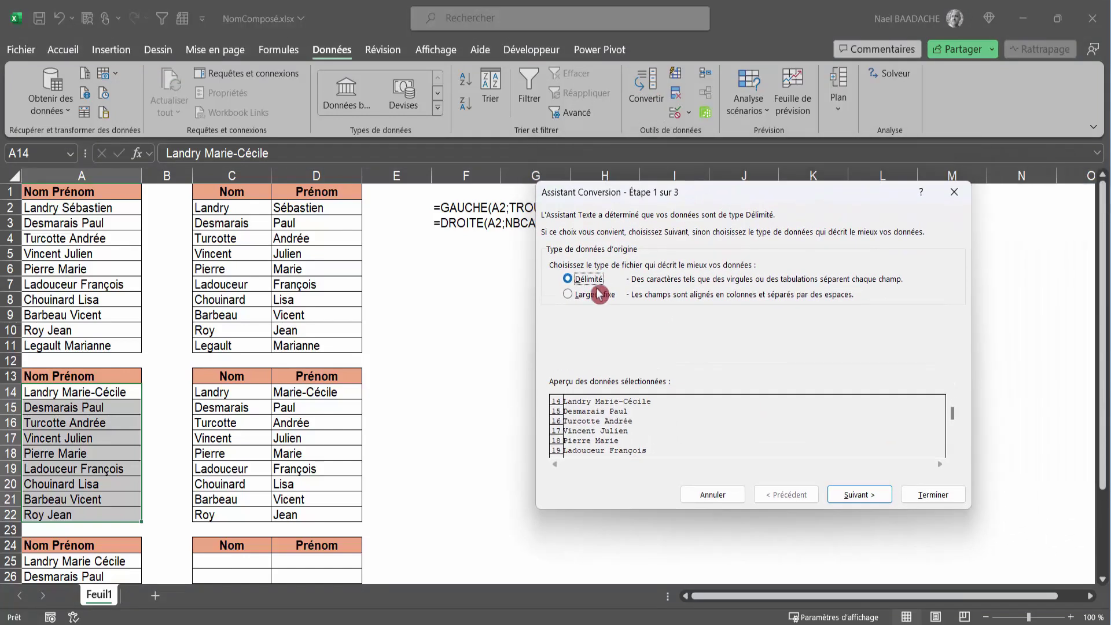
{"action": "left_click", "coordinate": [866, 501]}
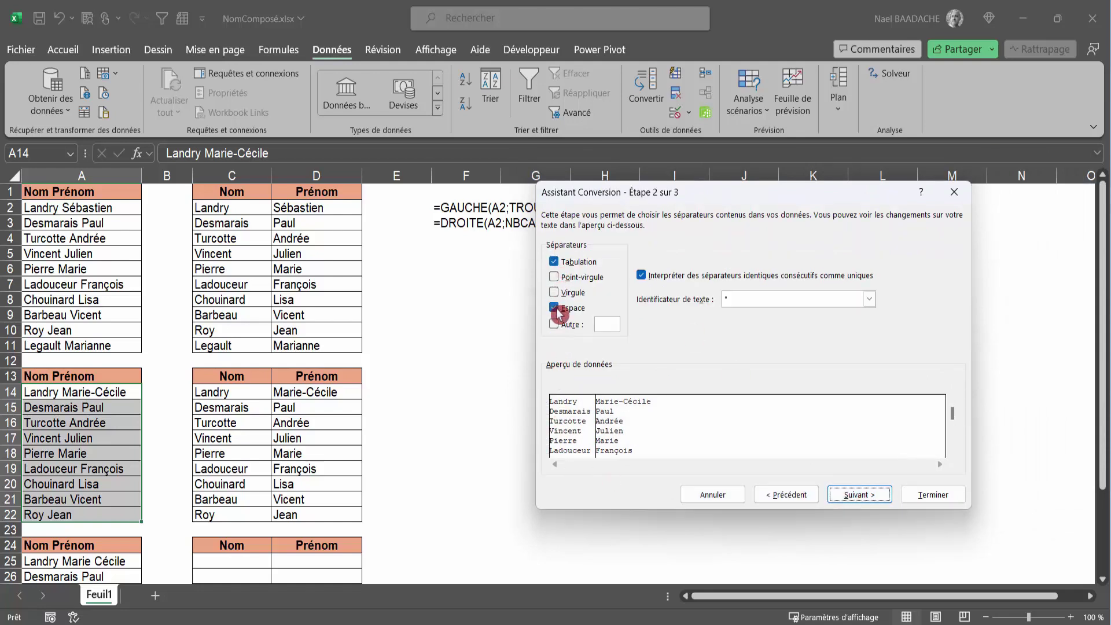
{"action": "left_click", "coordinate": [555, 308]}
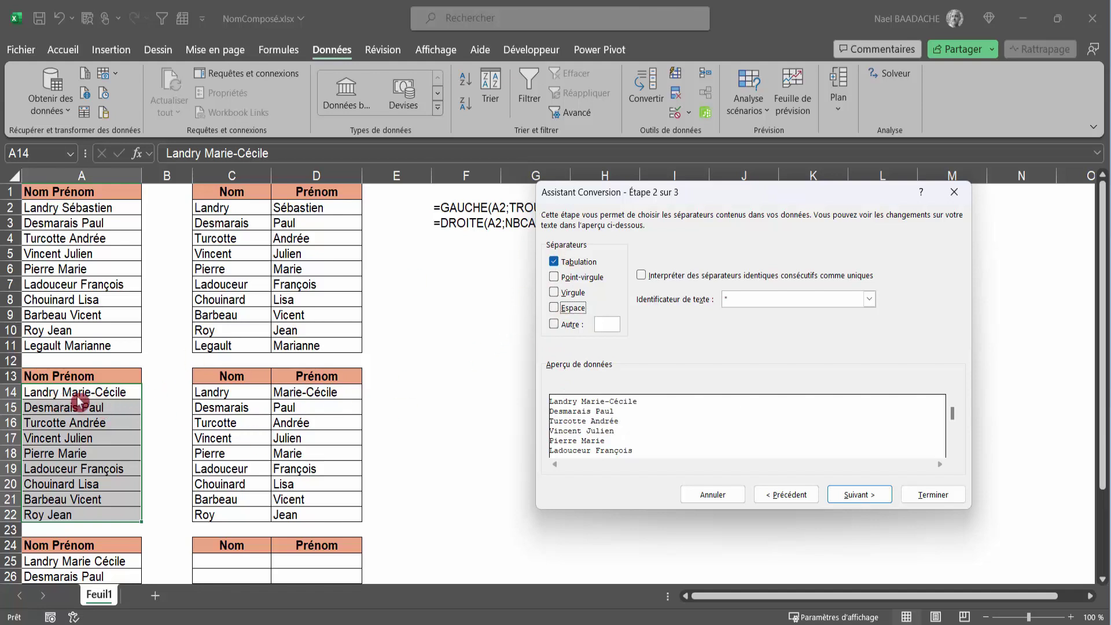
{"action": "left_click", "coordinate": [555, 308]}
{"action": "left_click", "coordinate": [554, 262]}
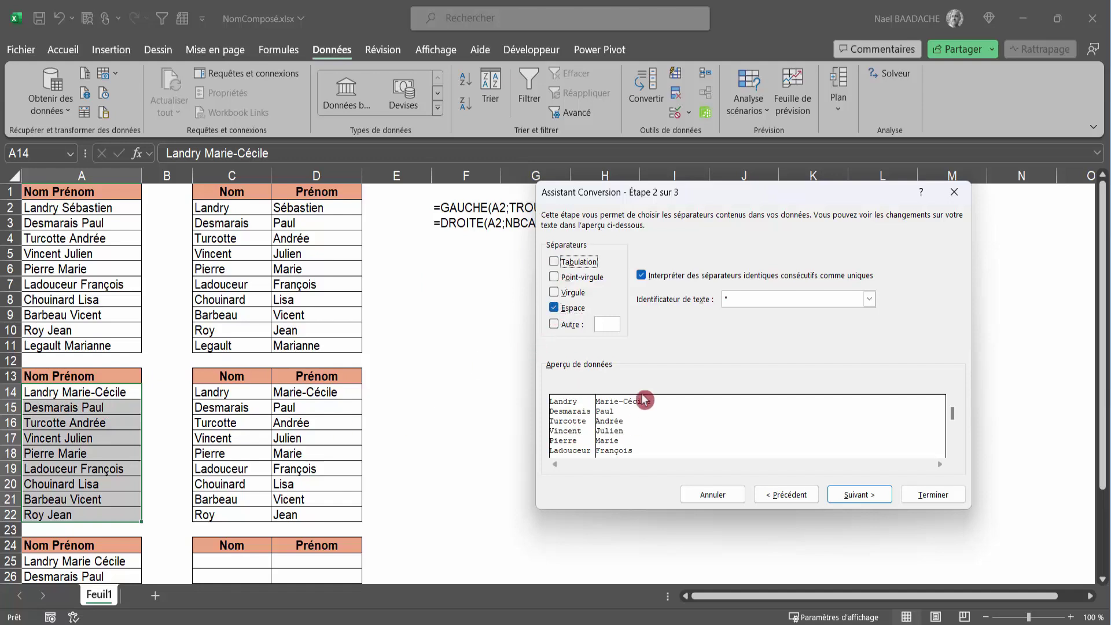
- Set the surname column to Texte, destination $F$14, and finish the conversion
{"action": "left_click", "coordinate": [859, 495]}
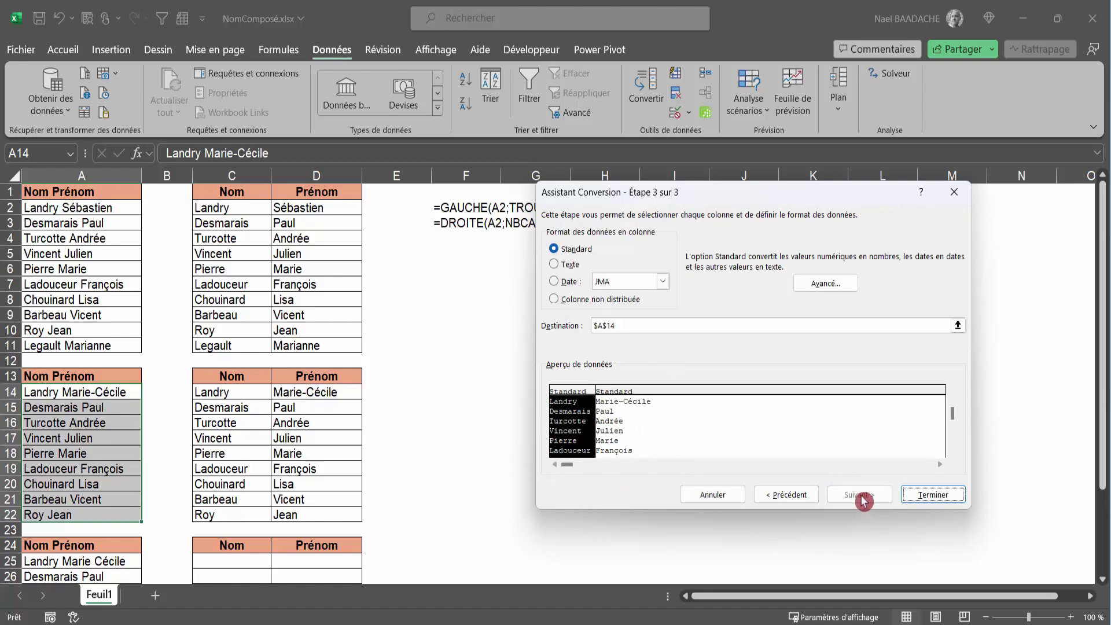
{"action": "left_click", "coordinate": [654, 324]}
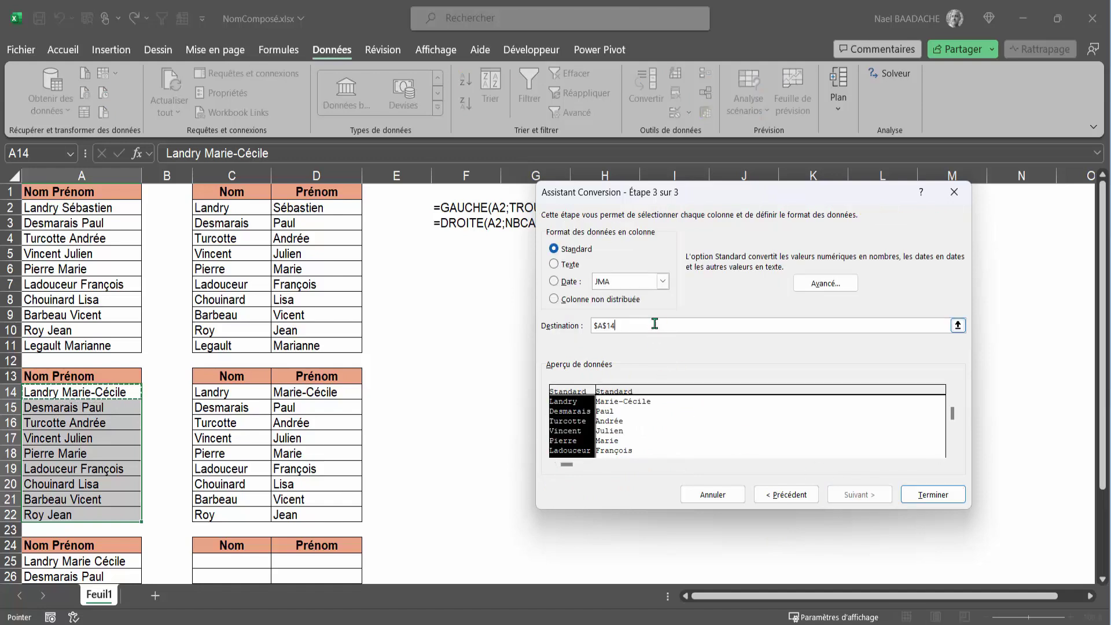
{"action": "left_click", "coordinate": [563, 264]}
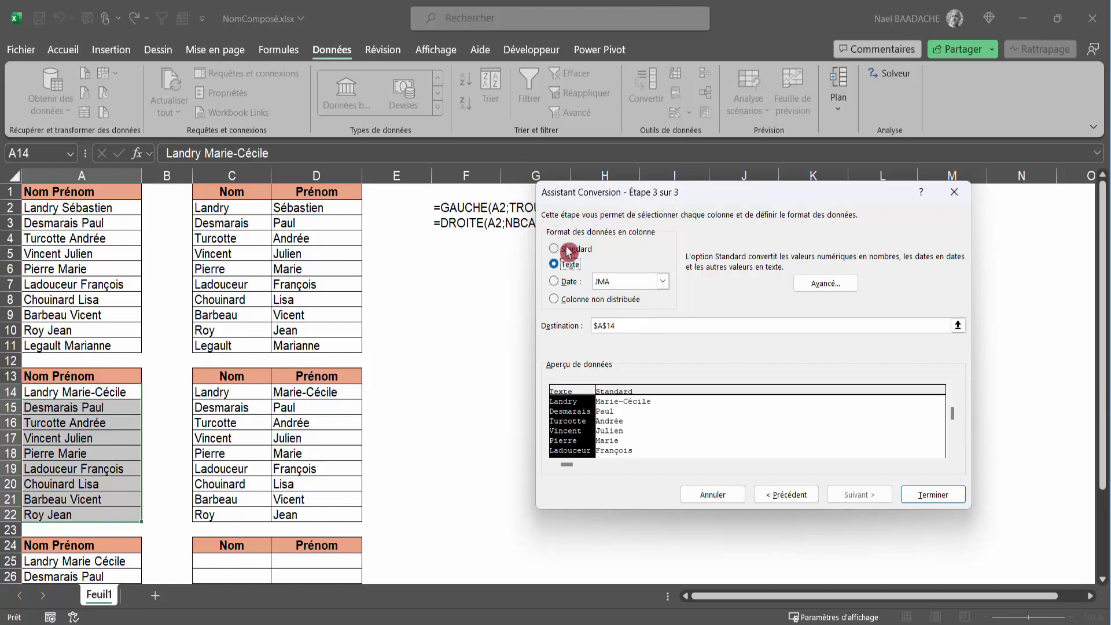
{"action": "left_click", "coordinate": [633, 328]}
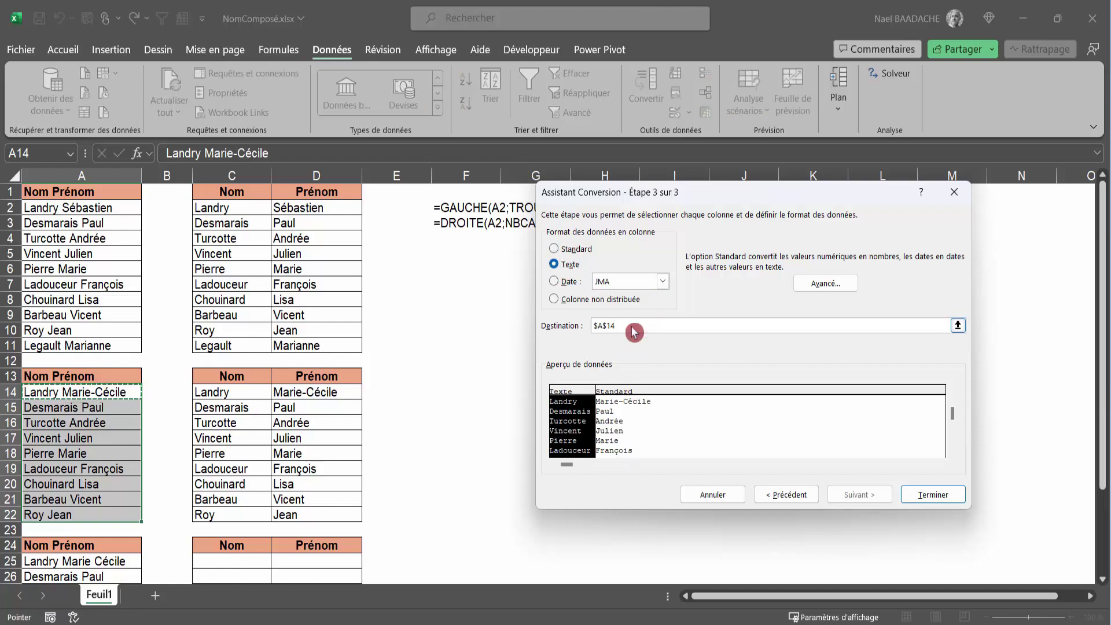
{"action": "key", "text": "BackSpace"}
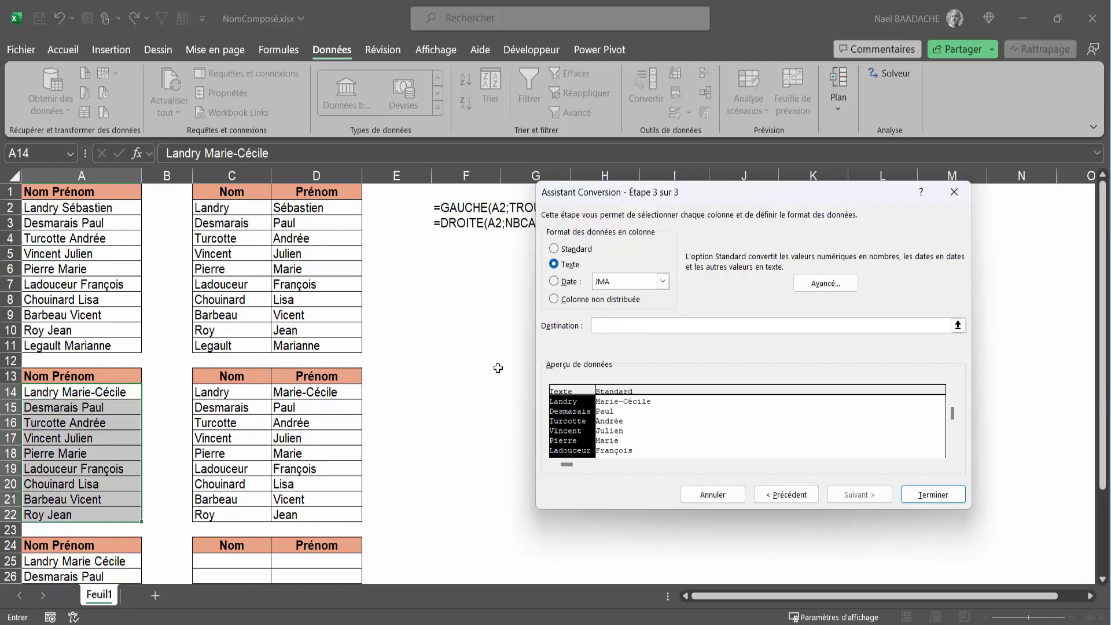
{"action": "left_click", "coordinate": [456, 389]}
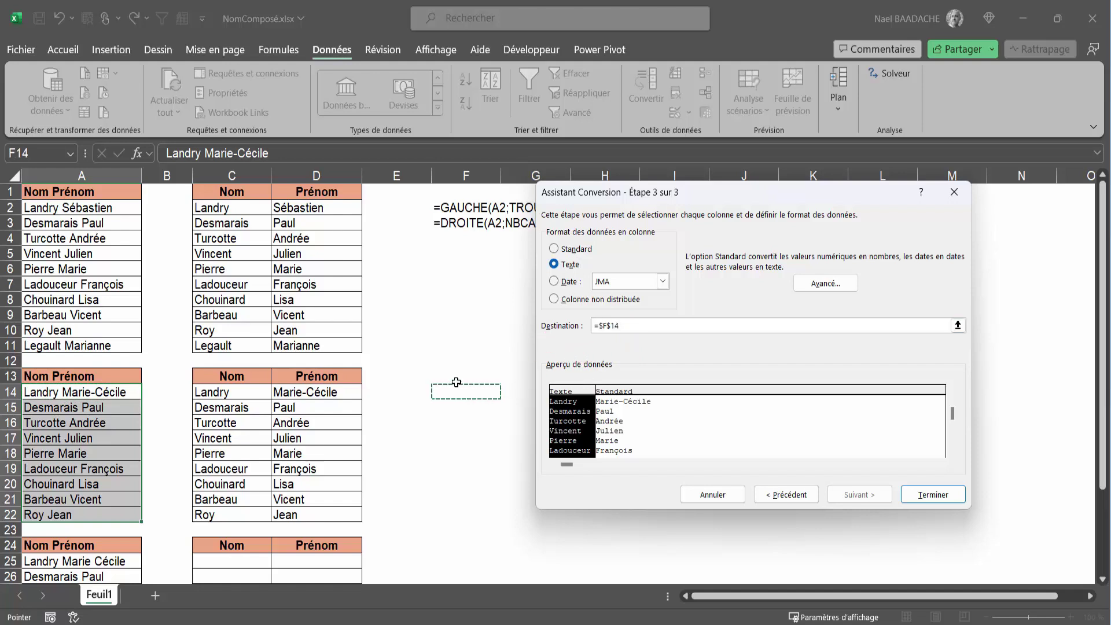
{"action": "left_click", "coordinate": [930, 497]}
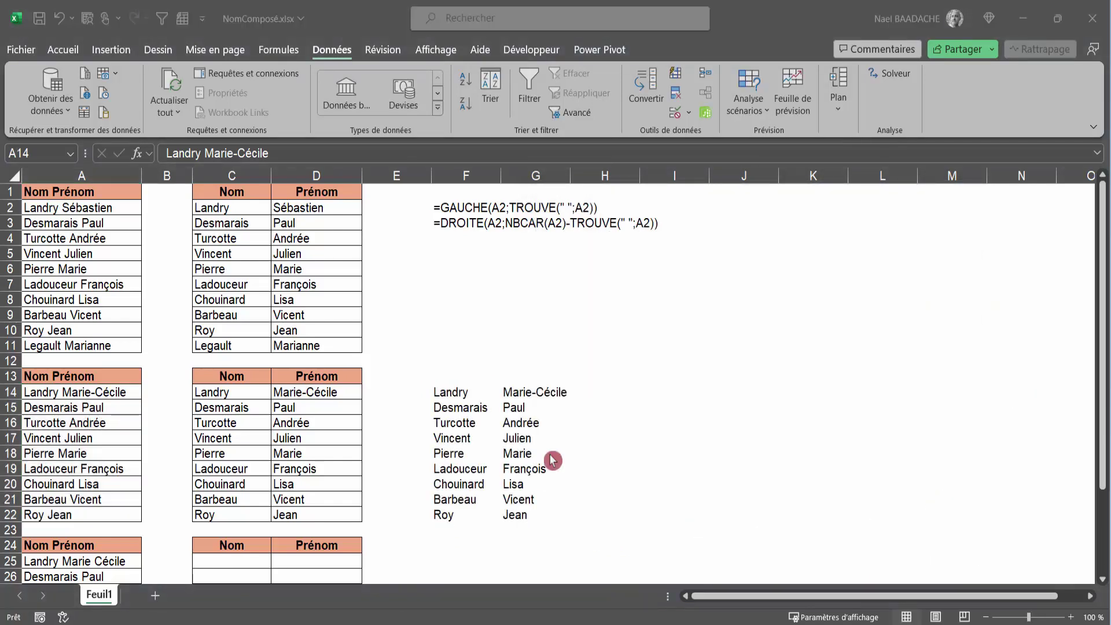
{"action": "scroll", "coordinate": [551, 458], "scroll_direction": "down", "scroll_amount": 3}
- Convert A25:A33 at spaces to destination $F$25, leaving Cécile alone in H25
{"action": "left_click", "coordinate": [438, 406]}
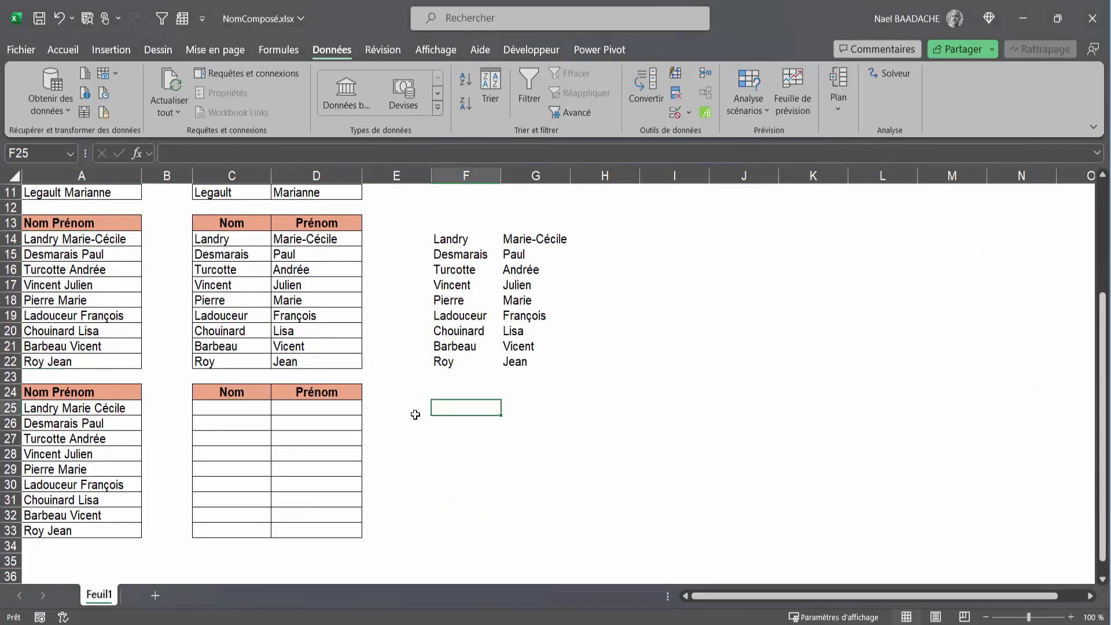
{"action": "left_click", "coordinate": [58, 409]}
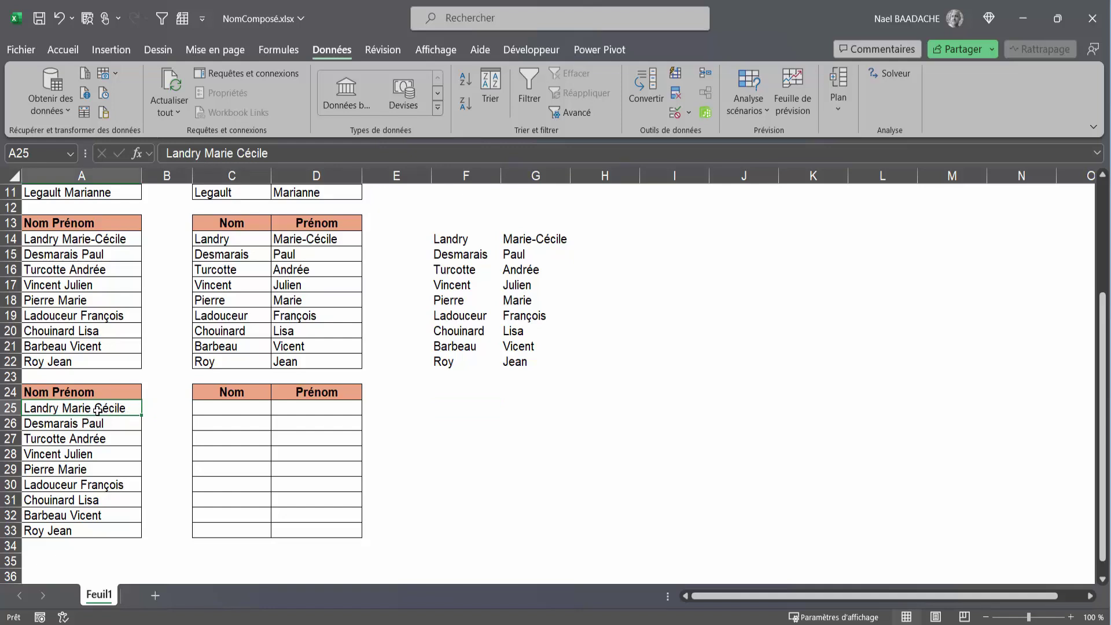
{"action": "left_click_drag", "start_coordinate": [97, 409], "coordinate": [99, 531]}
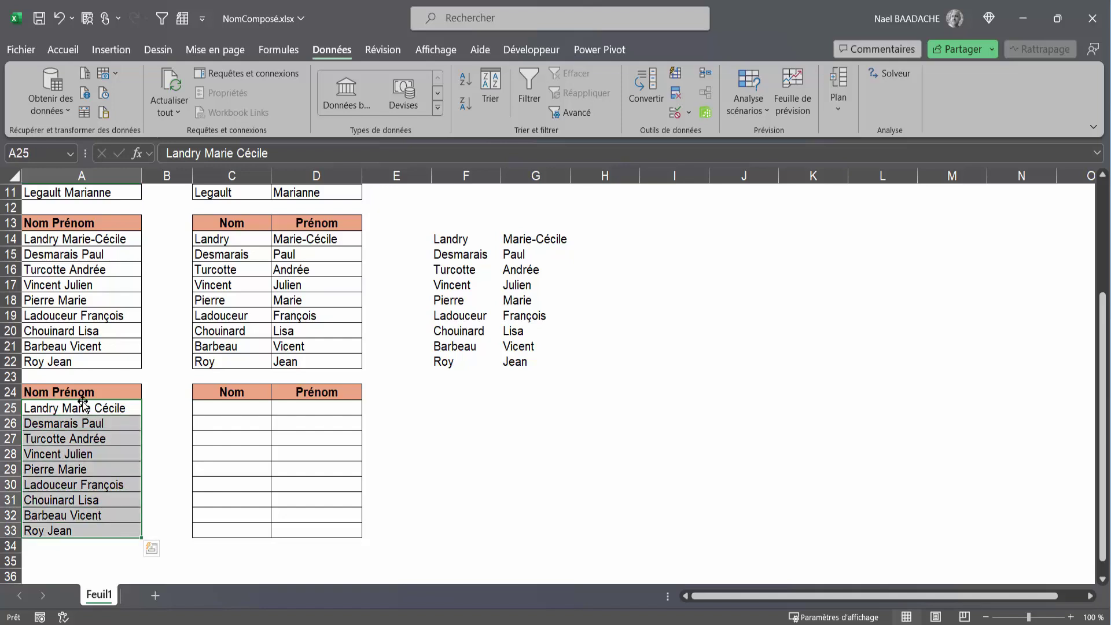
{"action": "left_click", "coordinate": [337, 56]}
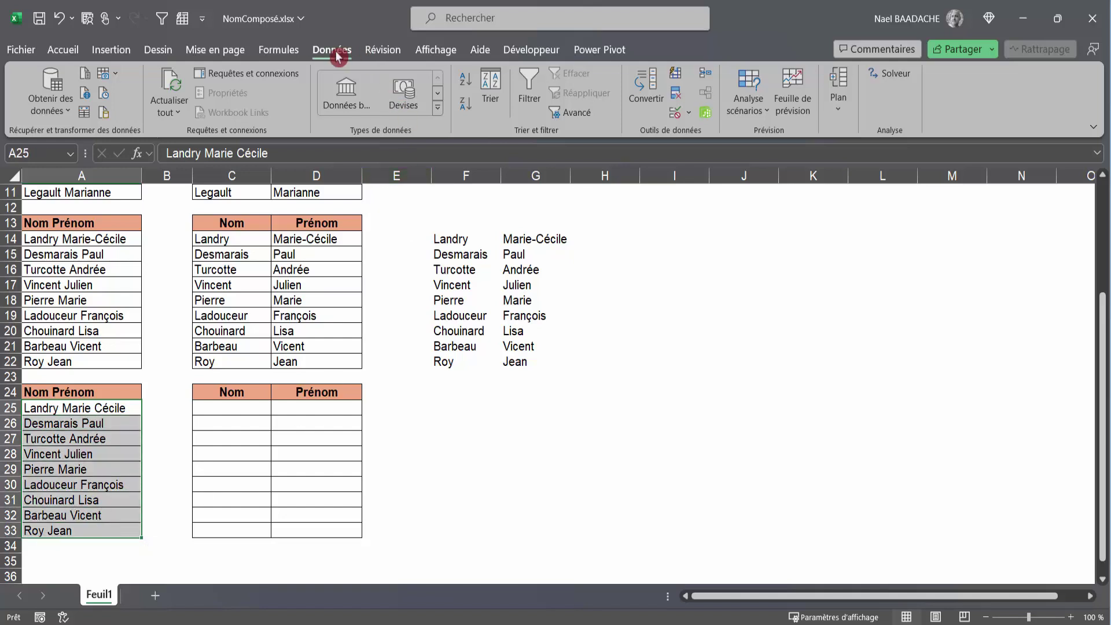
{"action": "left_click", "coordinate": [648, 85]}
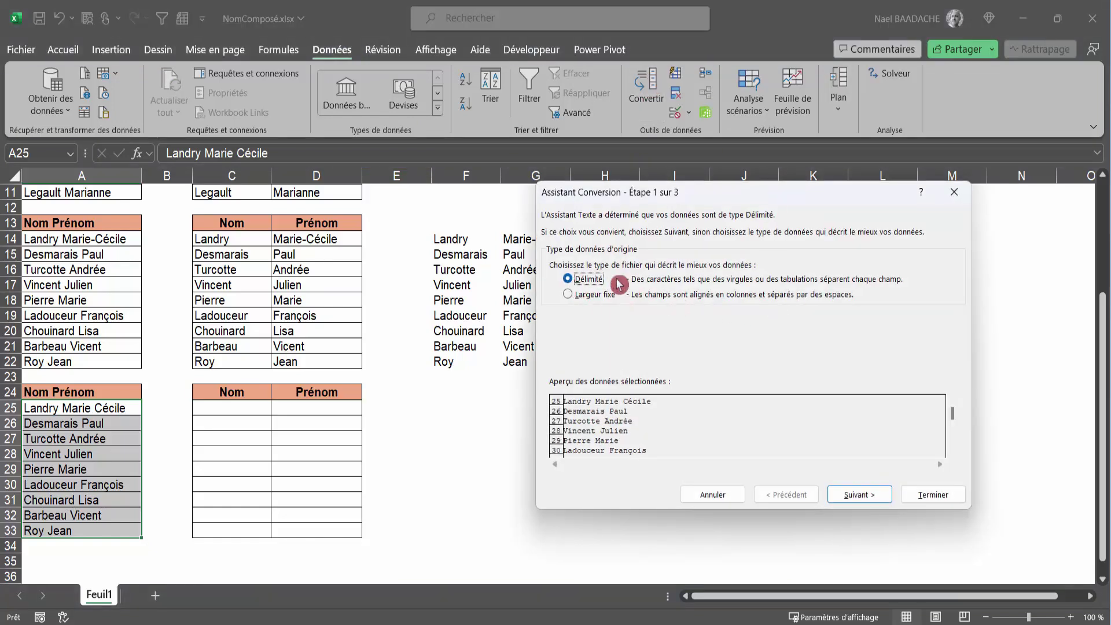
{"action": "left_click", "coordinate": [860, 495]}
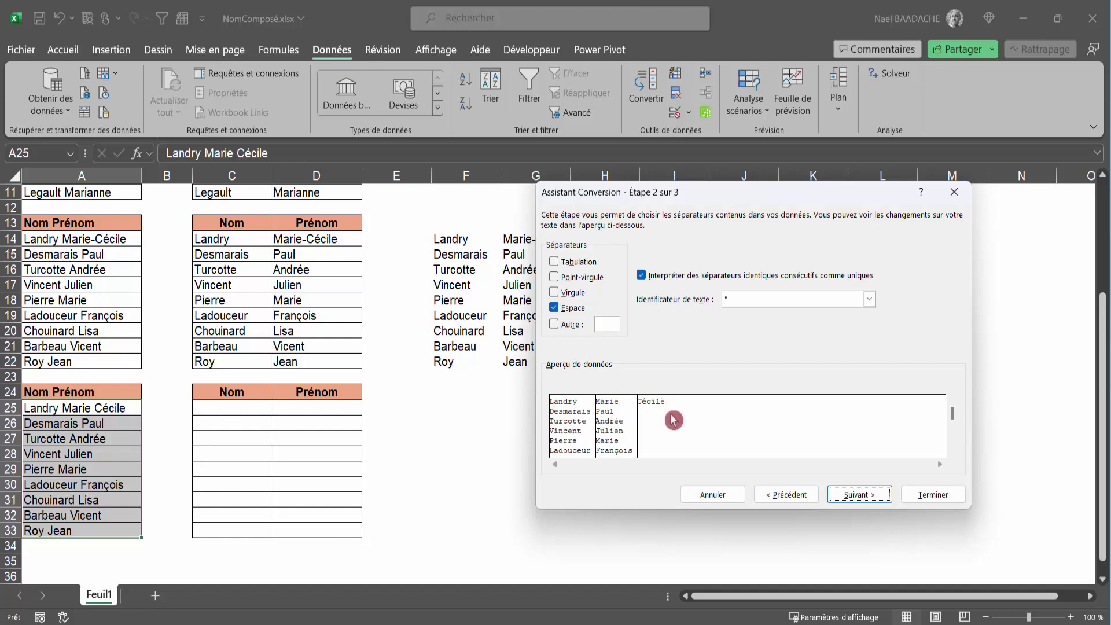
{"action": "left_click", "coordinate": [860, 496]}
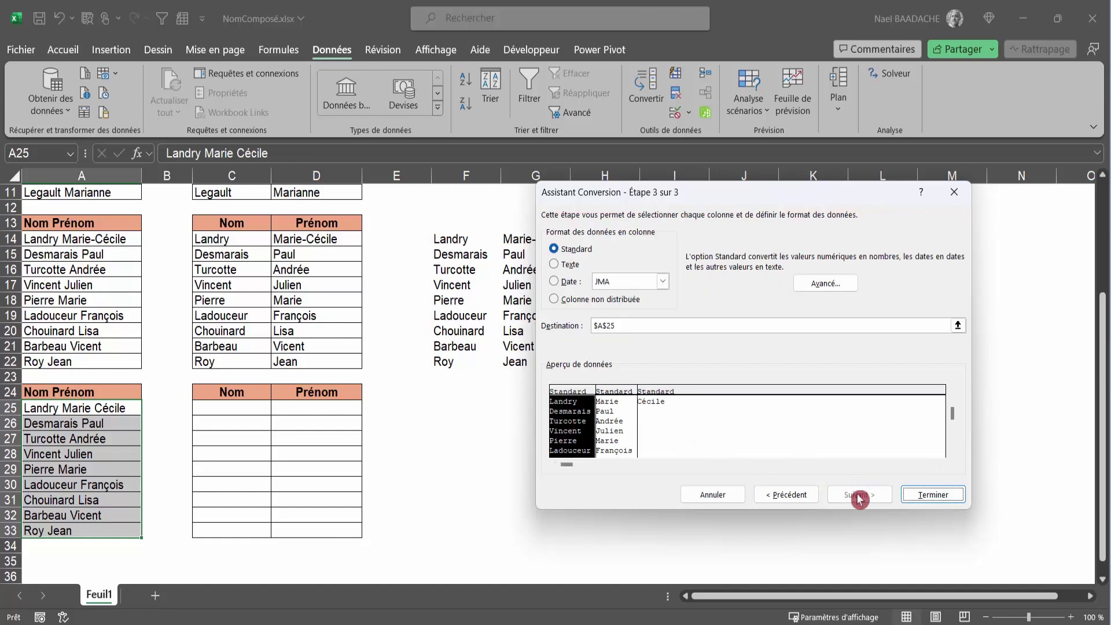
{"action": "left_click", "coordinate": [653, 327]}
{"action": "key", "text": "BackSpace"}
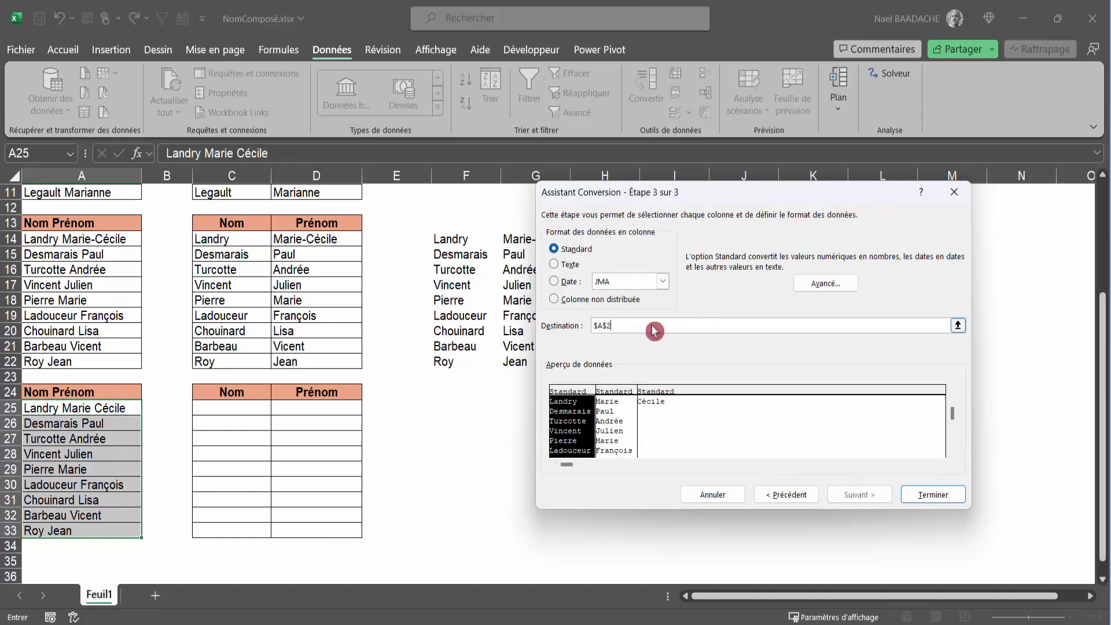
{"action": "left_click", "coordinate": [443, 401]}
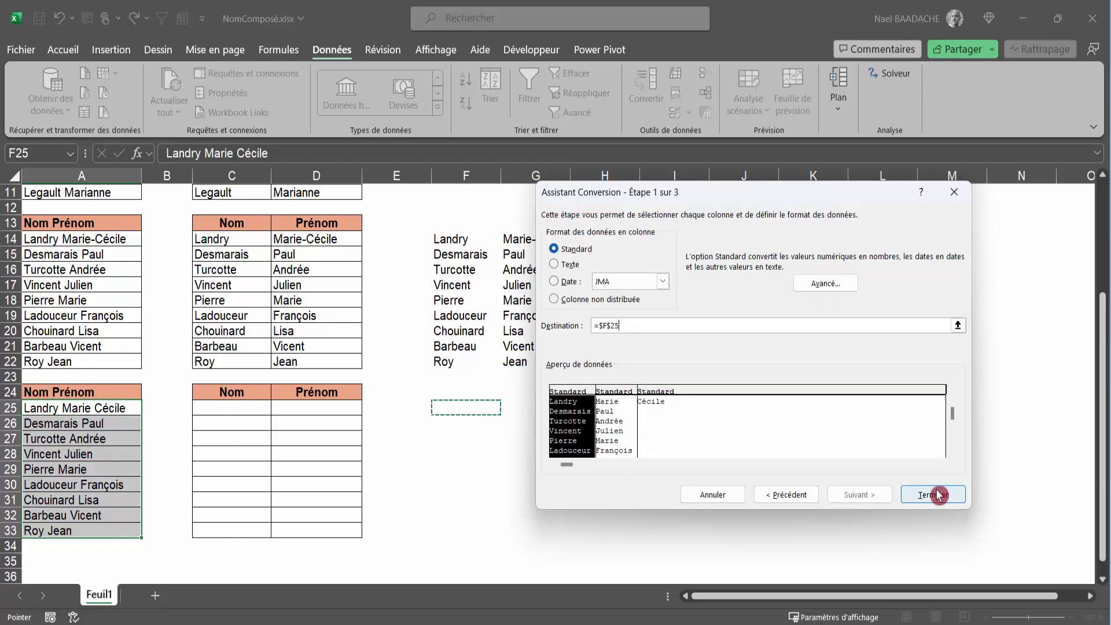
{"action": "left_click", "coordinate": [939, 495]}
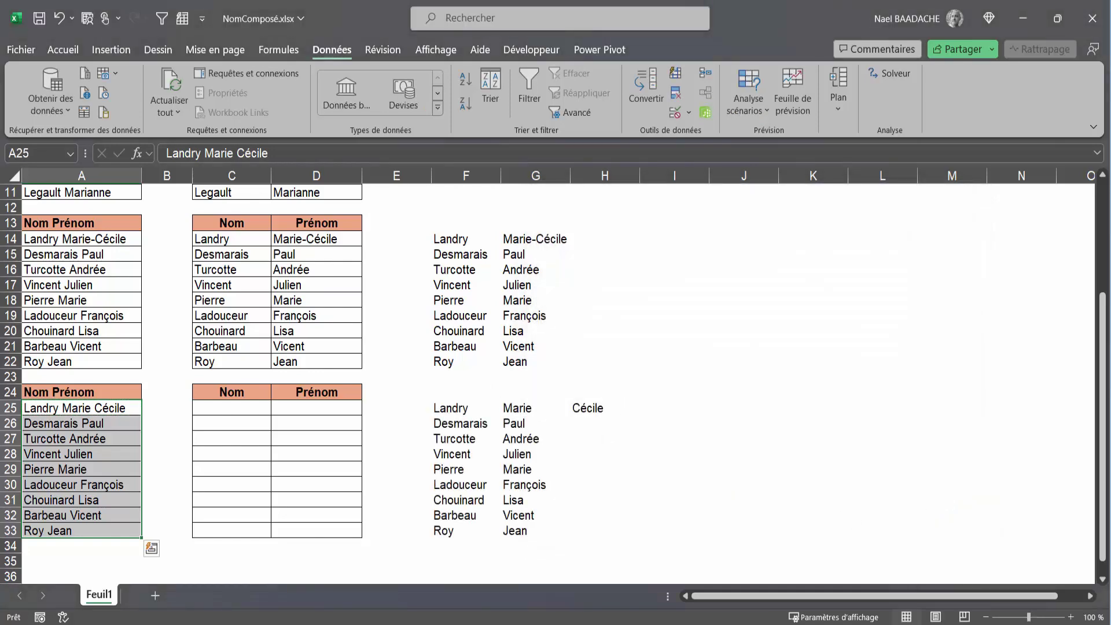
- Enter =SI(H25=" ";G25;G25&" "&H25) in D25 to rejoin Marie Cécile
{"action": "key", "text": "Right"}
{"action": "key", "text": "Right"}
{"action": "key", "text": "Right"}
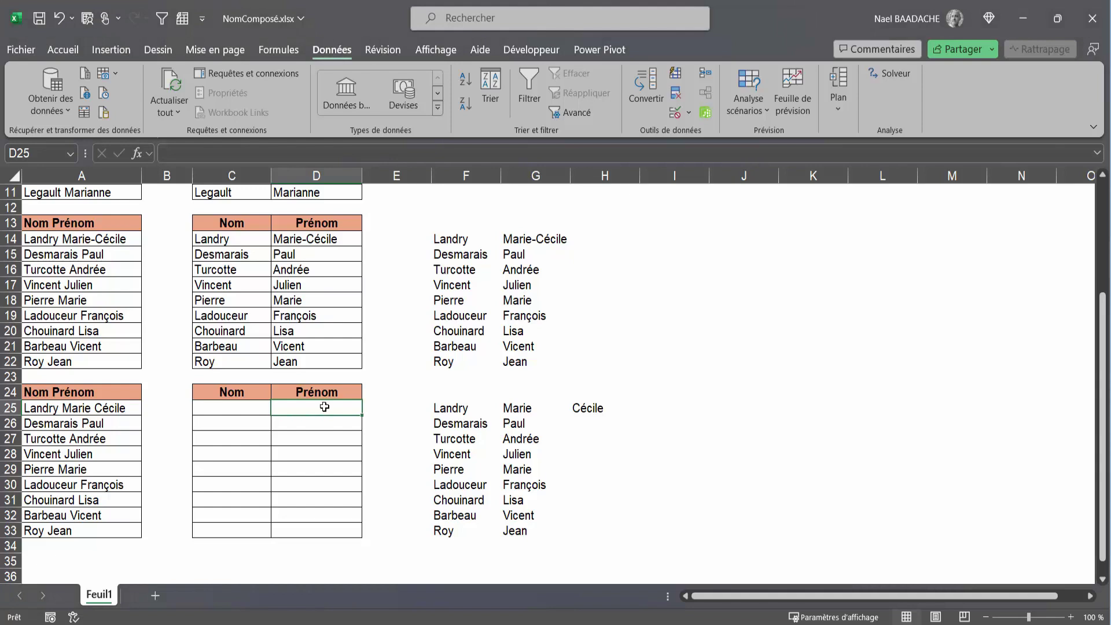
{"action": "left_click", "coordinate": [324, 407]}
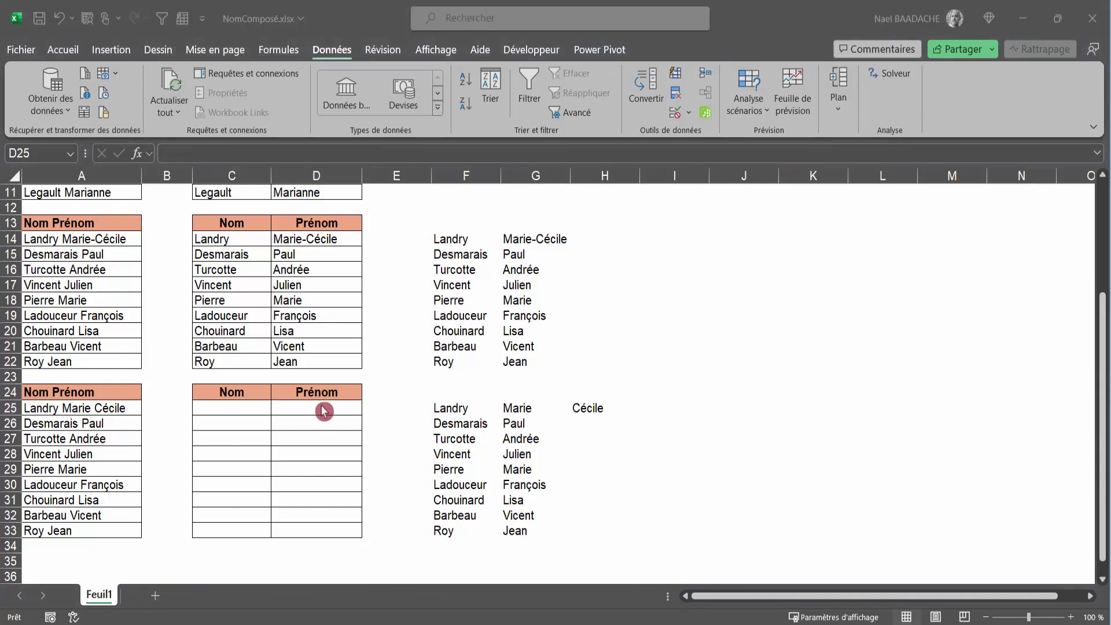
{"action": "type", "text": "="}
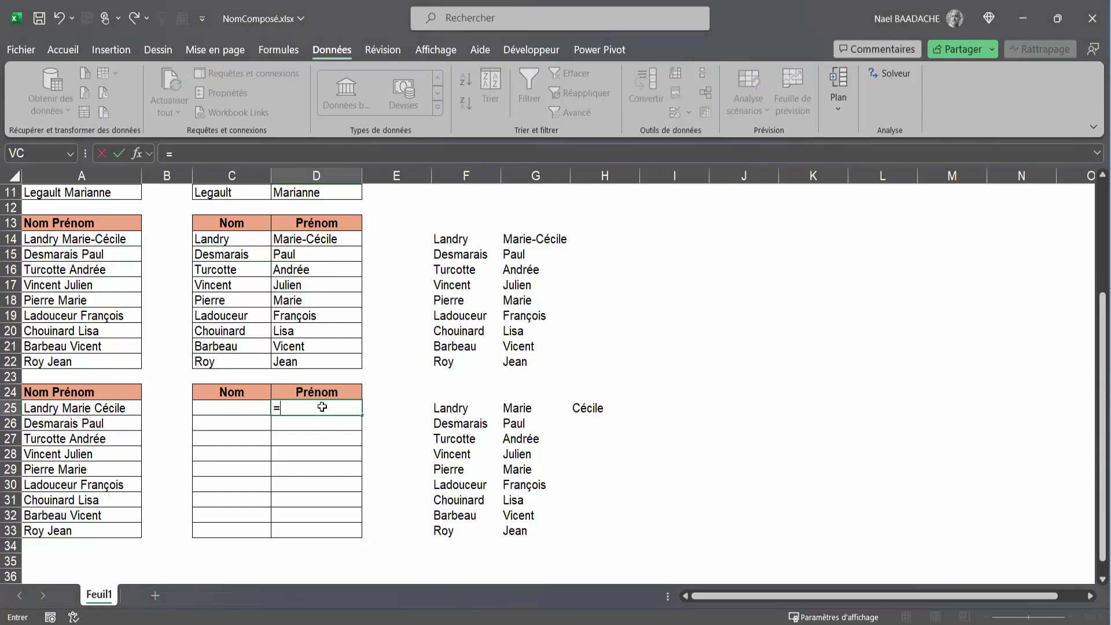
{"action": "type", "text": "si("}
{"action": "left_click", "coordinate": [602, 408]}
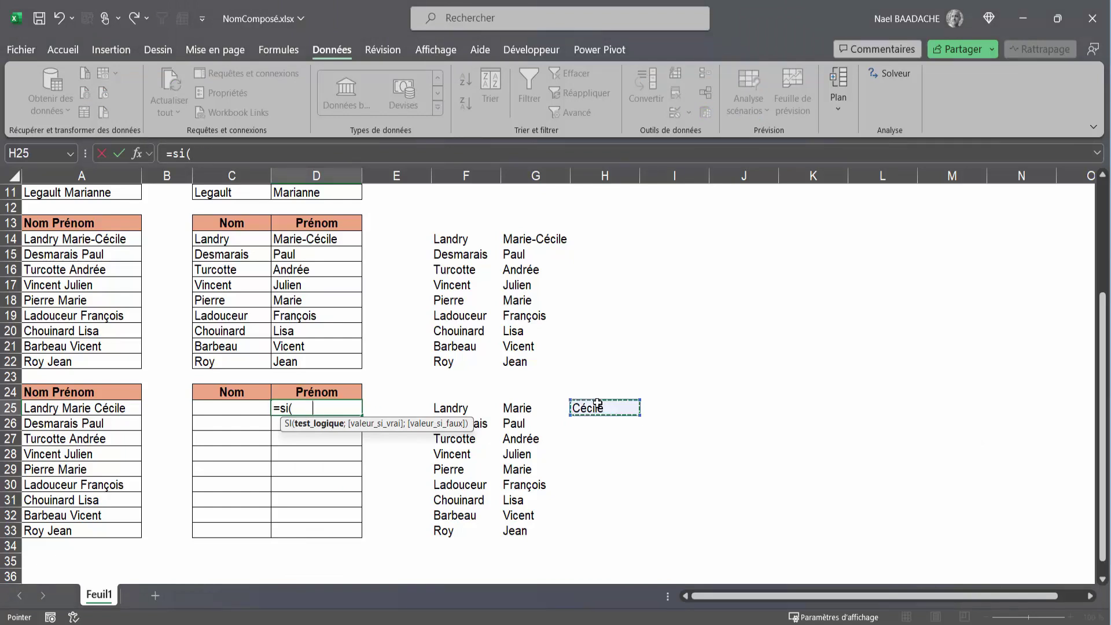
{"action": "type", "text": "H25="}
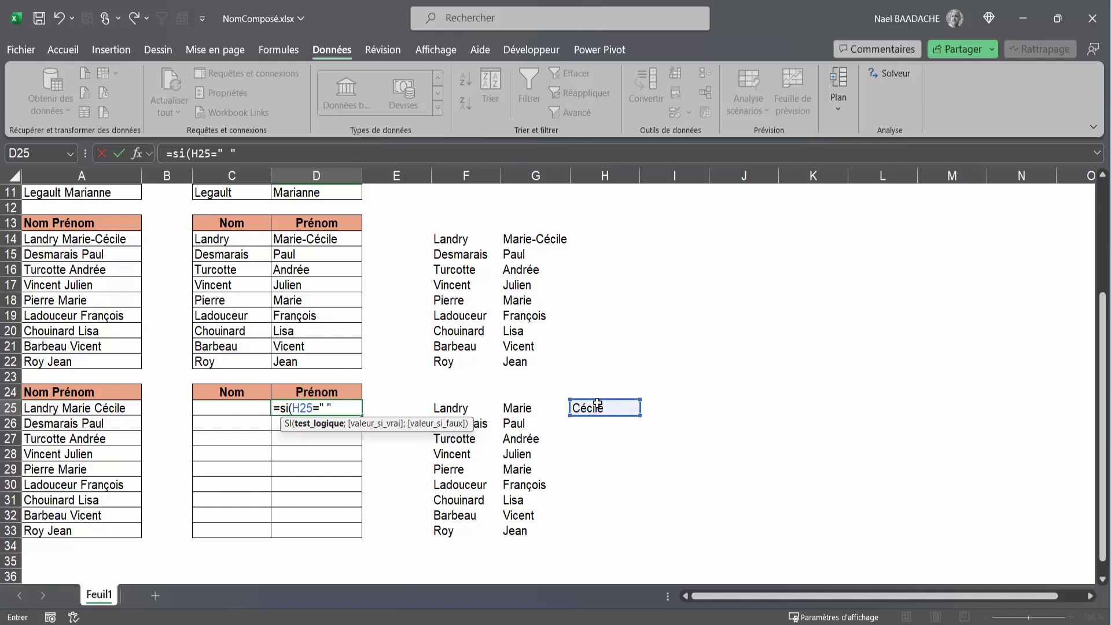
{"action": "type", "text": ";"}
{"action": "left_click", "coordinate": [509, 409]}
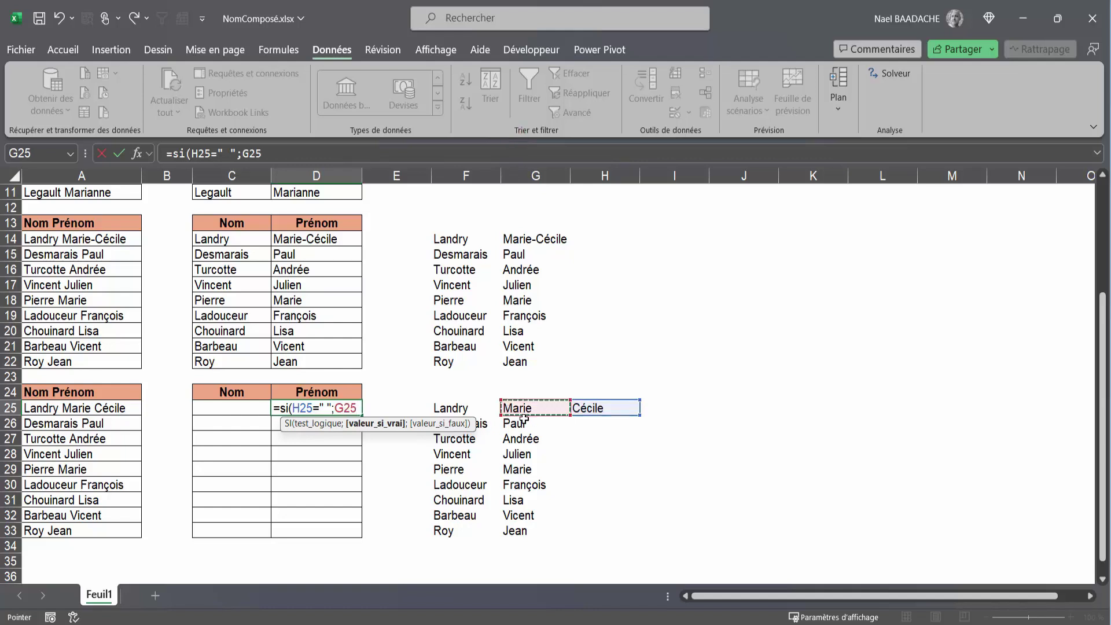
{"action": "type", "text": ";"}
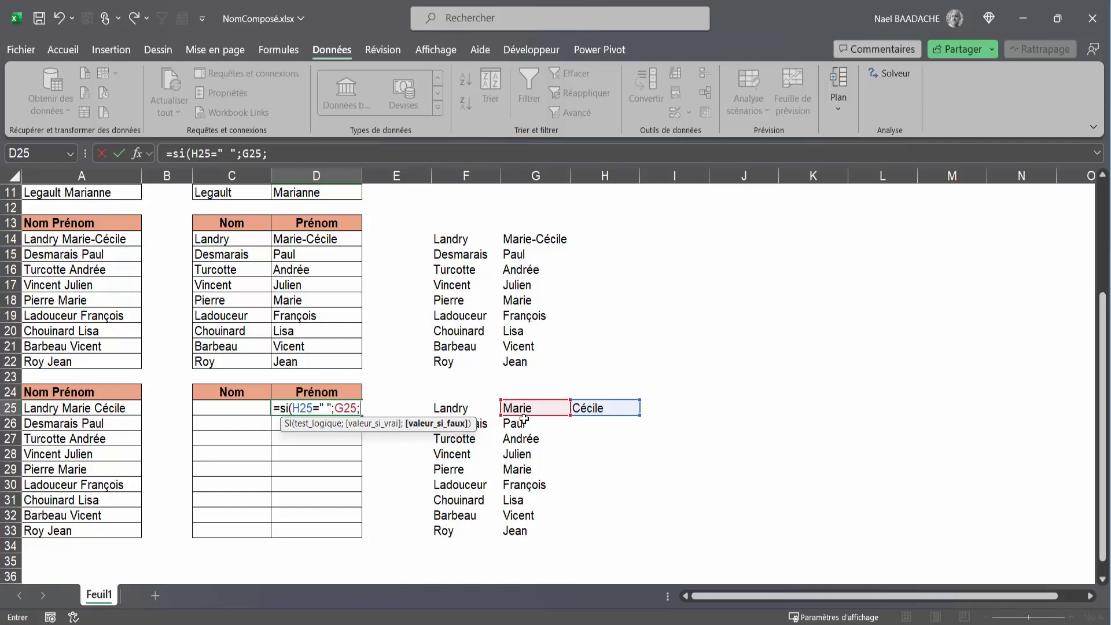
{"action": "left_click", "coordinate": [527, 408]}
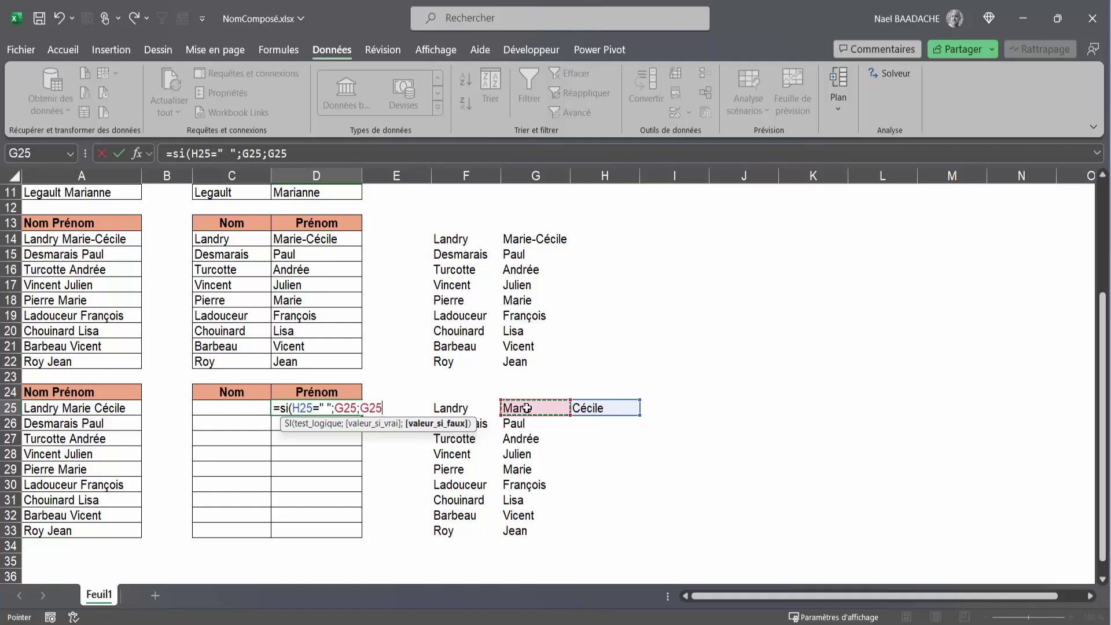
{"action": "type", "text": "&"}
{"action": "type", "text": "&"}
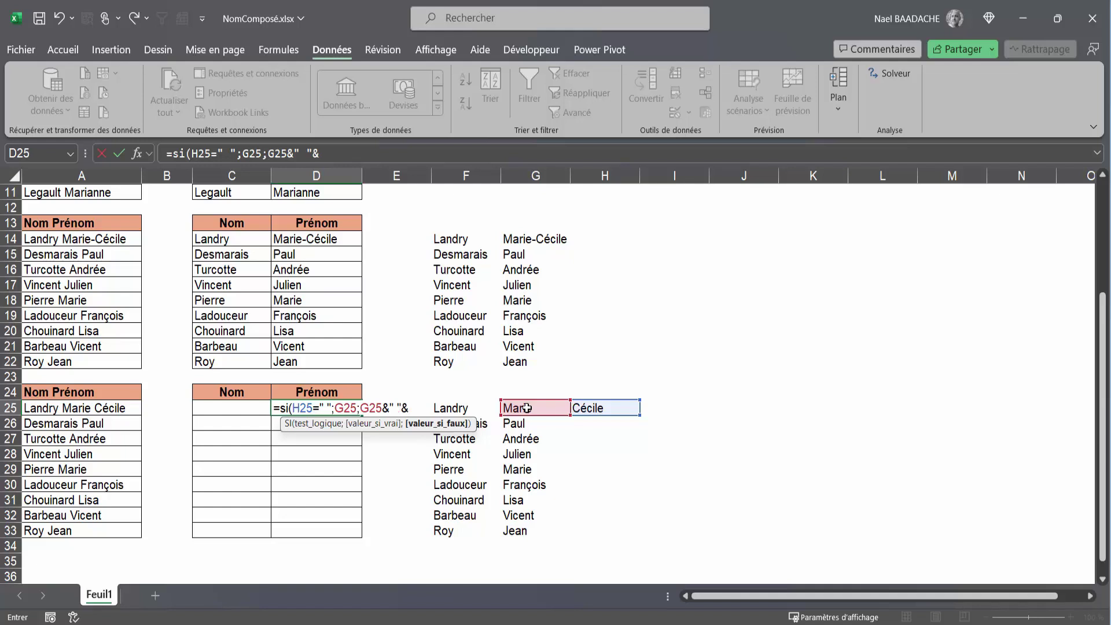
{"action": "left_click", "coordinate": [609, 409]}
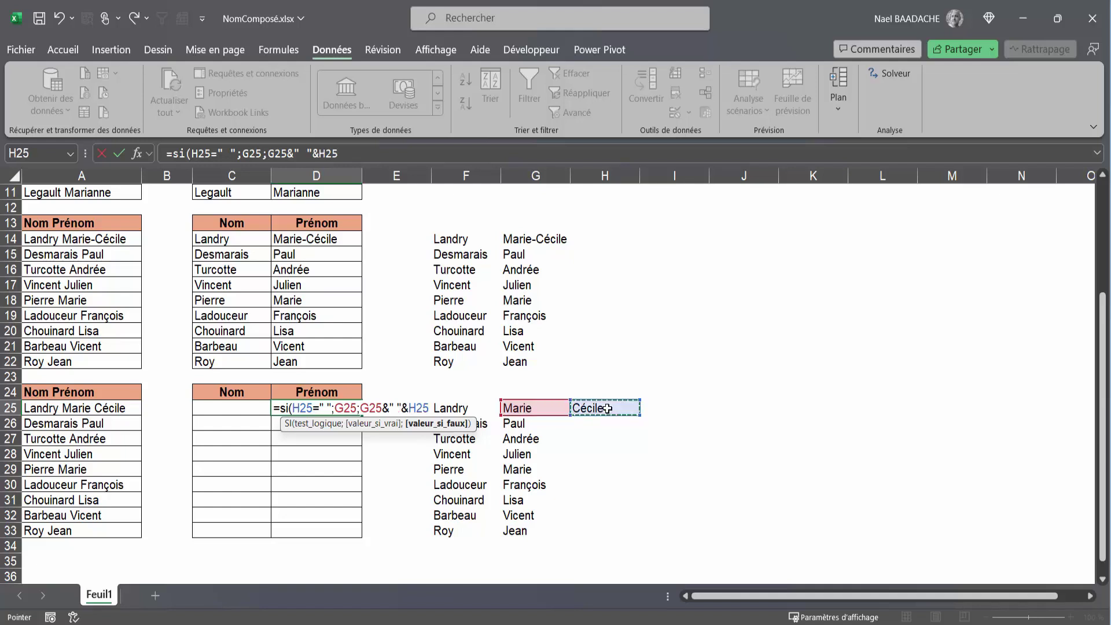
{"action": "type", "text": ")"}
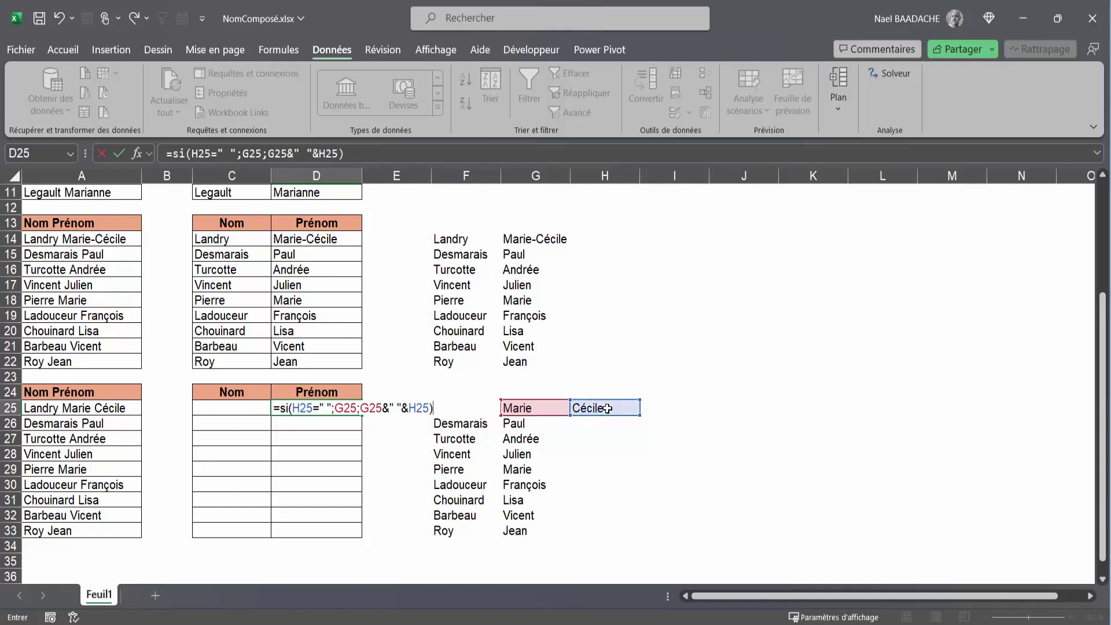
{"action": "key", "text": "Return"}
- Fill the D25 formula down to D33, then paste D25:D33 back as values via Collage spécial
{"action": "left_click", "coordinate": [296, 408]}
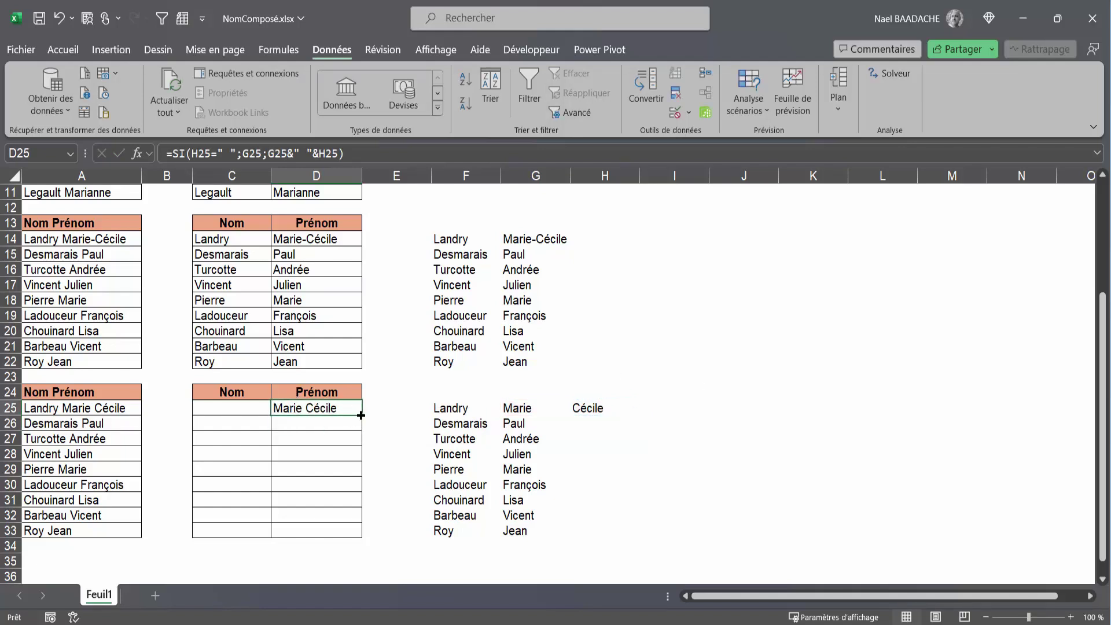
{"action": "left_click_drag", "start_coordinate": [361, 415], "coordinate": [353, 537]}
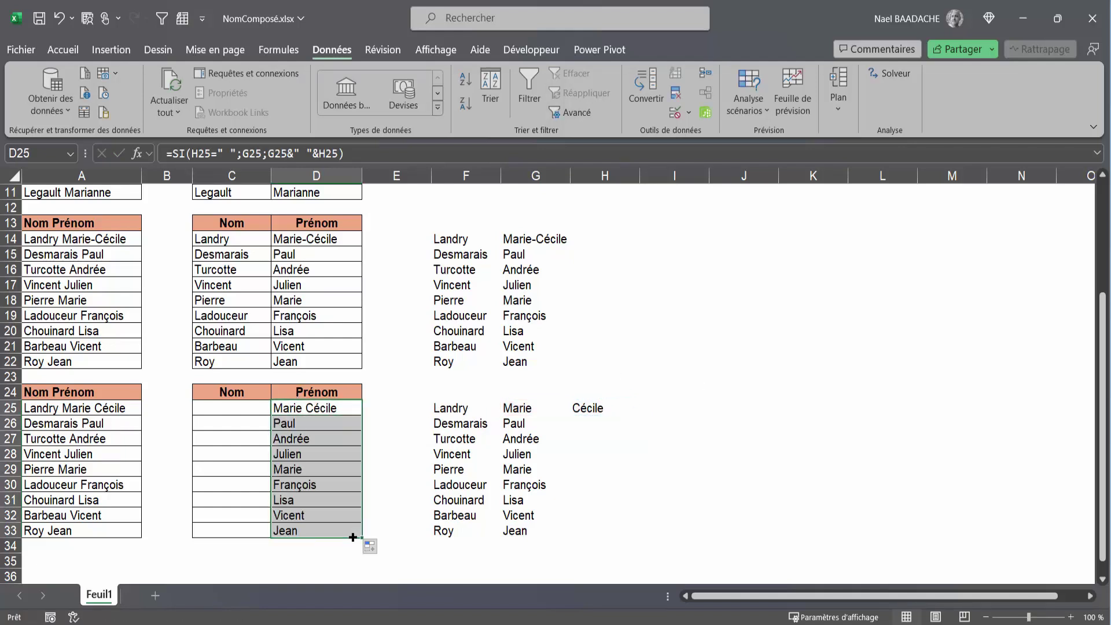
{"action": "left_click_drag", "start_coordinate": [322, 408], "coordinate": [323, 533]}
{"action": "key", "text": "ctrl+c"}
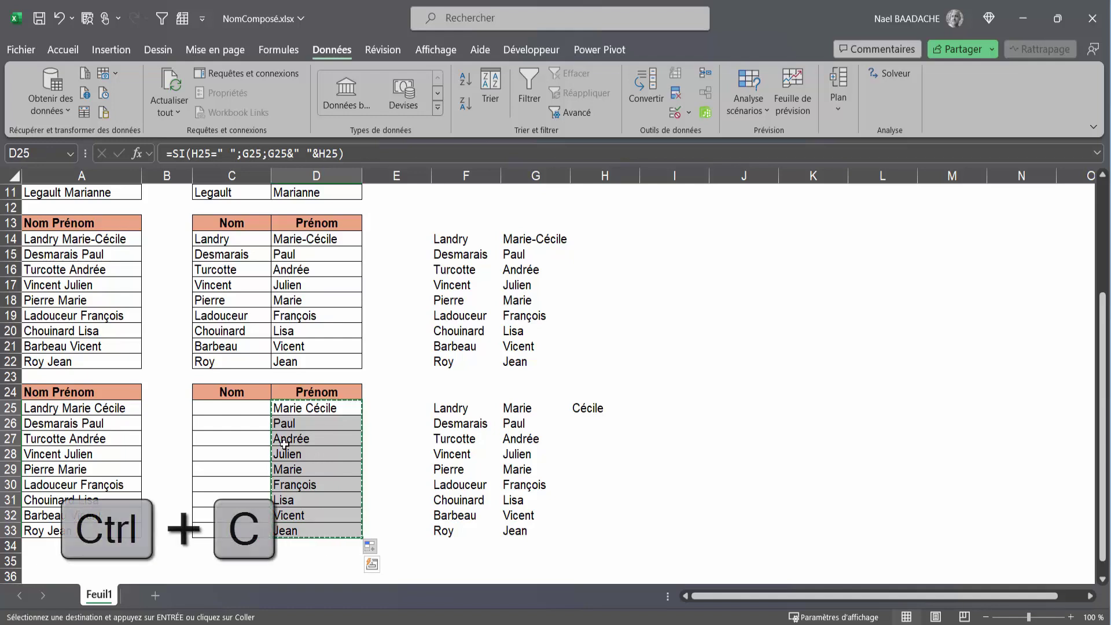
{"action": "right_click", "coordinate": [306, 407]}
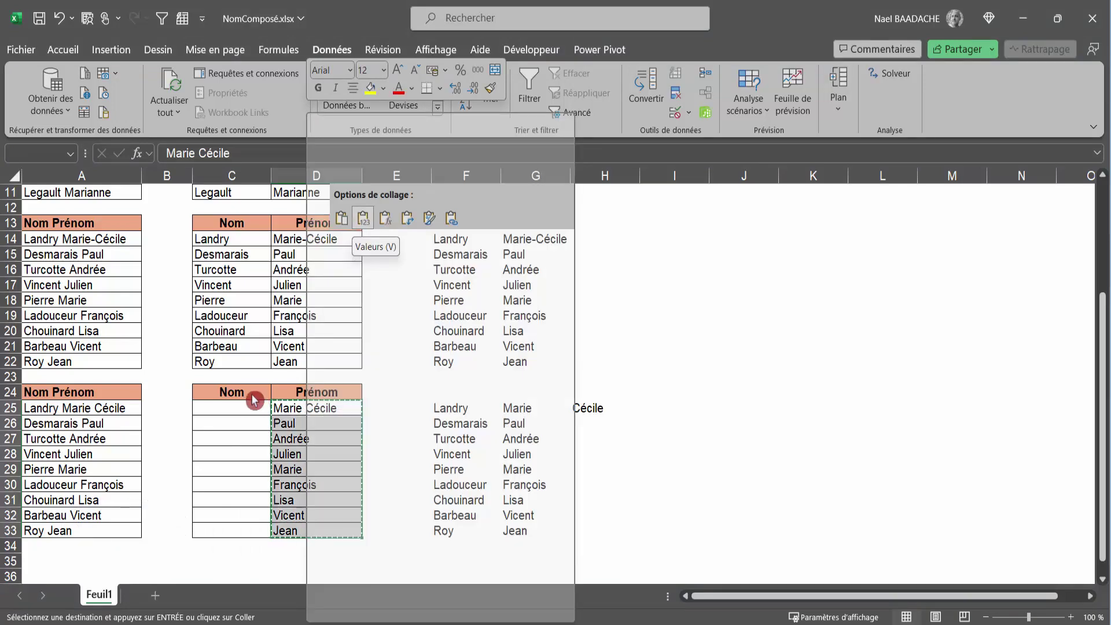
{"action": "right_click", "coordinate": [287, 437]}
{"action": "left_click", "coordinate": [365, 243]}
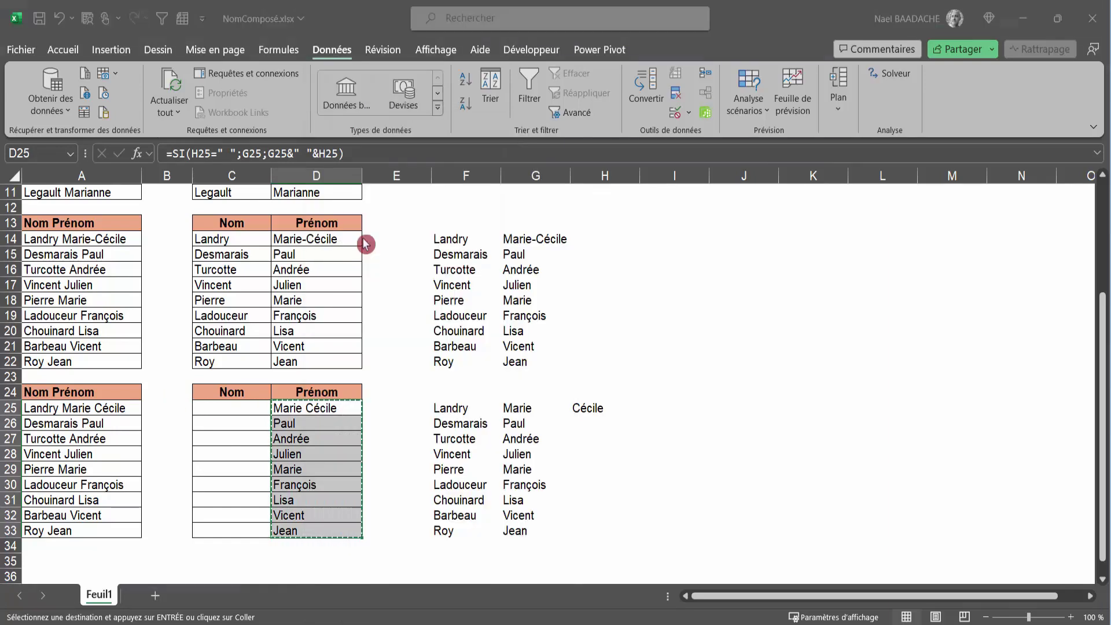
{"action": "left_click", "coordinate": [234, 208]}
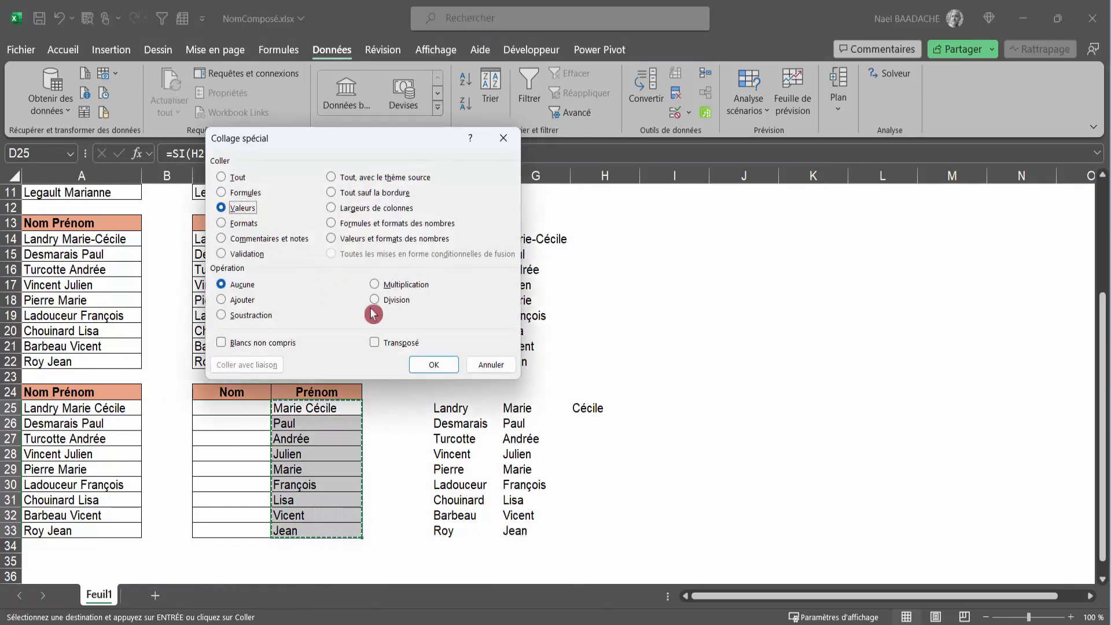
{"action": "left_click", "coordinate": [434, 365]}
{"action": "left_click", "coordinate": [324, 409]}
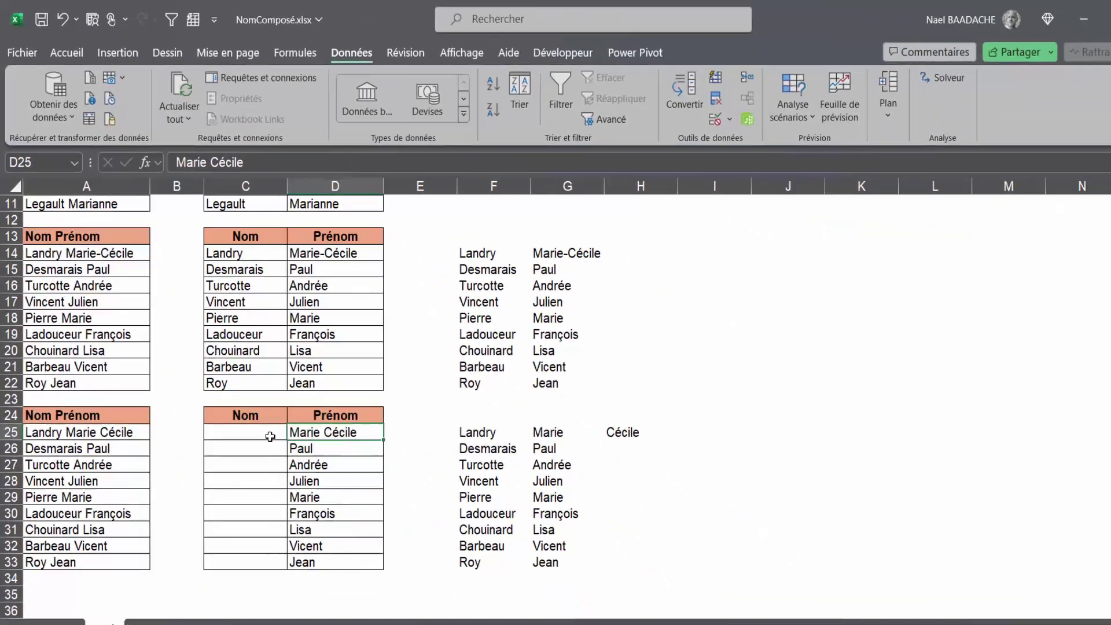
- Enter =F25 in C25 and fill it down to C33
{"action": "left_click", "coordinate": [253, 409]}
{"action": "key", "text": "alt+h"}
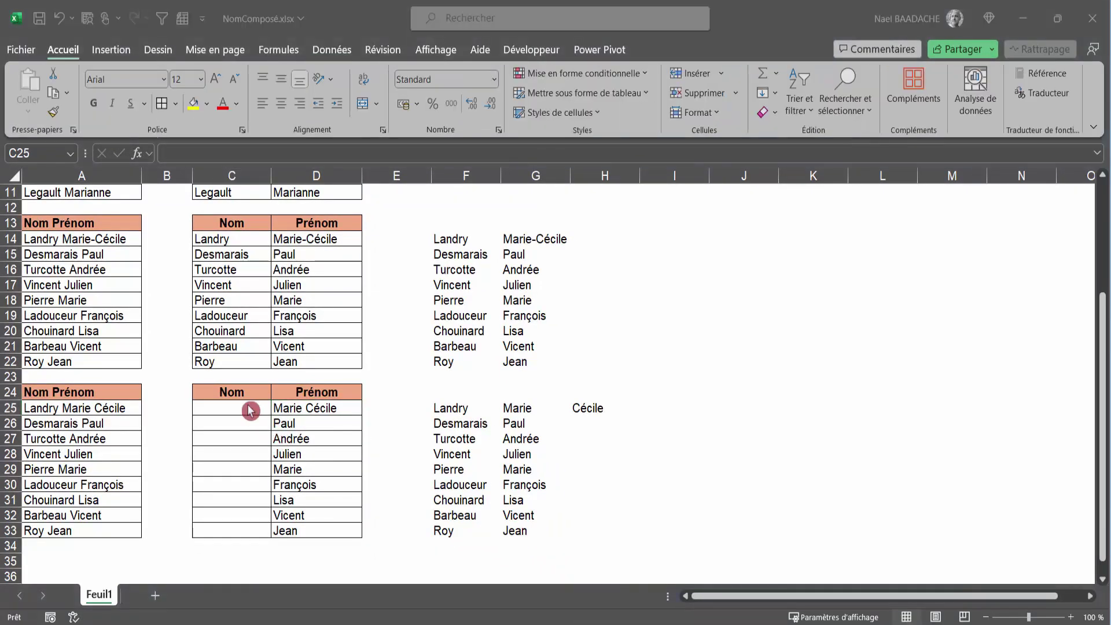
{"action": "type", "text": "="}
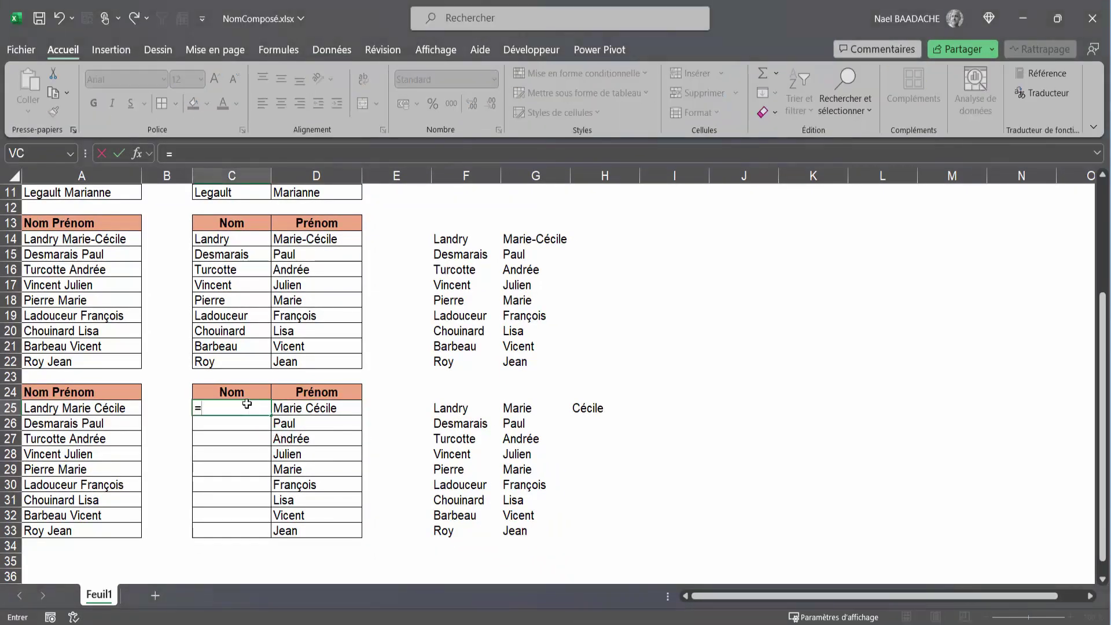
{"action": "left_click", "coordinate": [445, 410]}
{"action": "key", "text": "Return"}
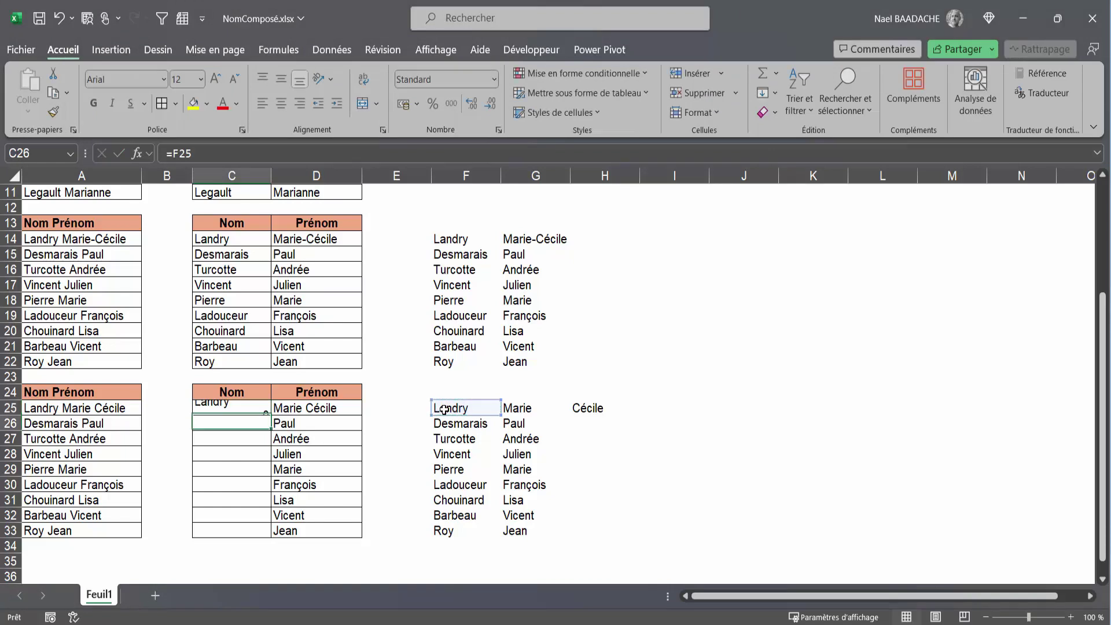
{"action": "left_click", "coordinate": [235, 407]}
{"action": "left_click_drag", "start_coordinate": [269, 414], "coordinate": [269, 536]}
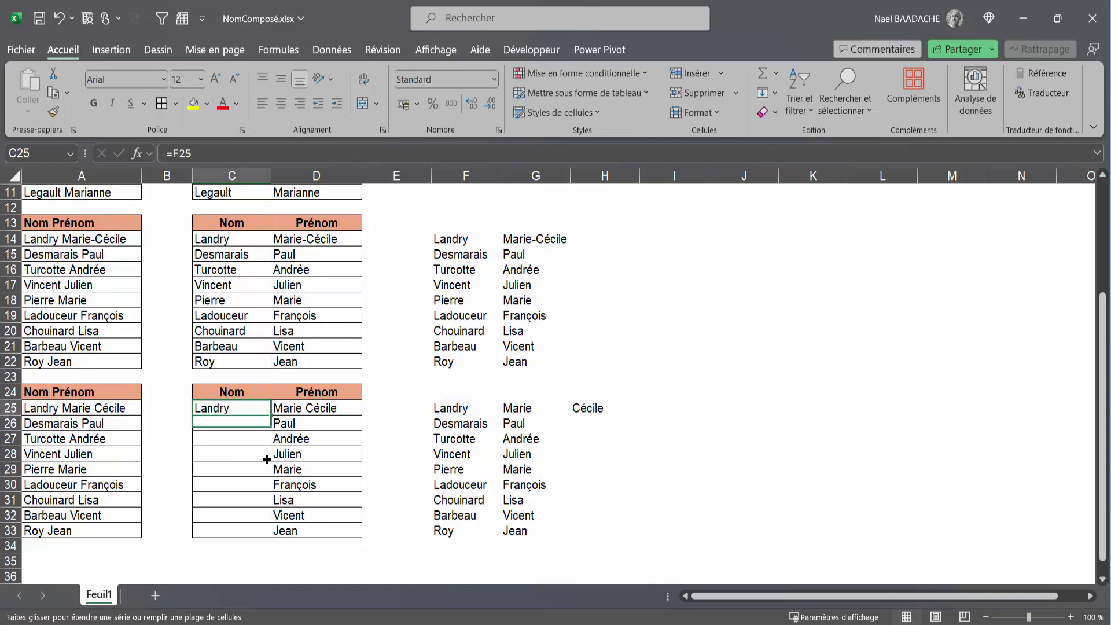
{"action": "double_click", "coordinate": [232, 410]}
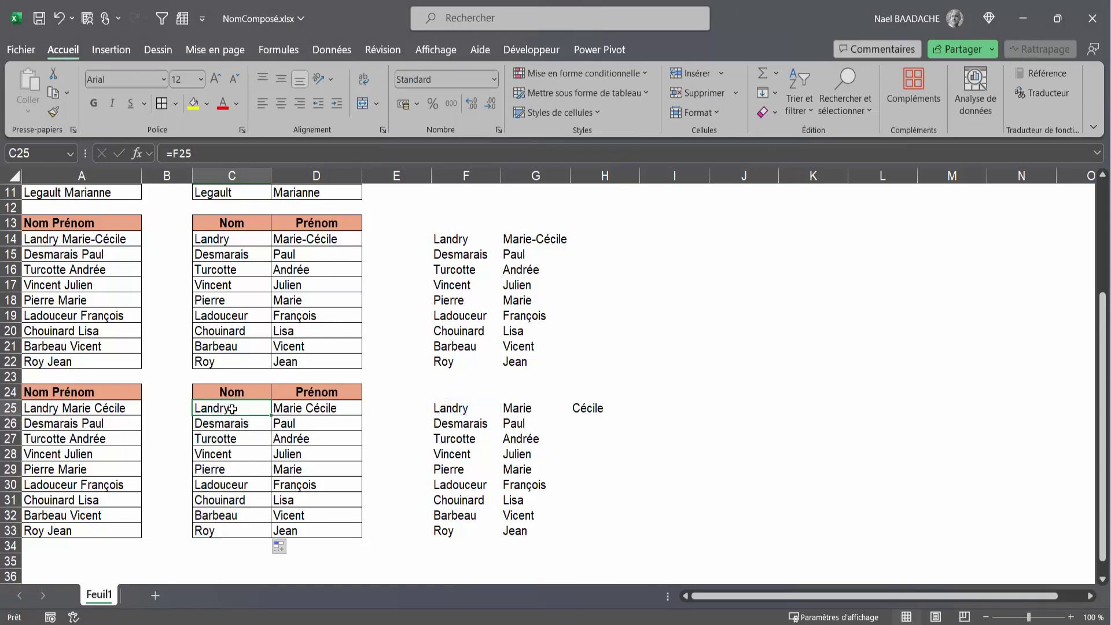
{"action": "key", "text": "Escape"}
- Copy C25:C33 and paste the surnames back as values
{"action": "left_click_drag", "start_coordinate": [244, 408], "coordinate": [245, 531]}
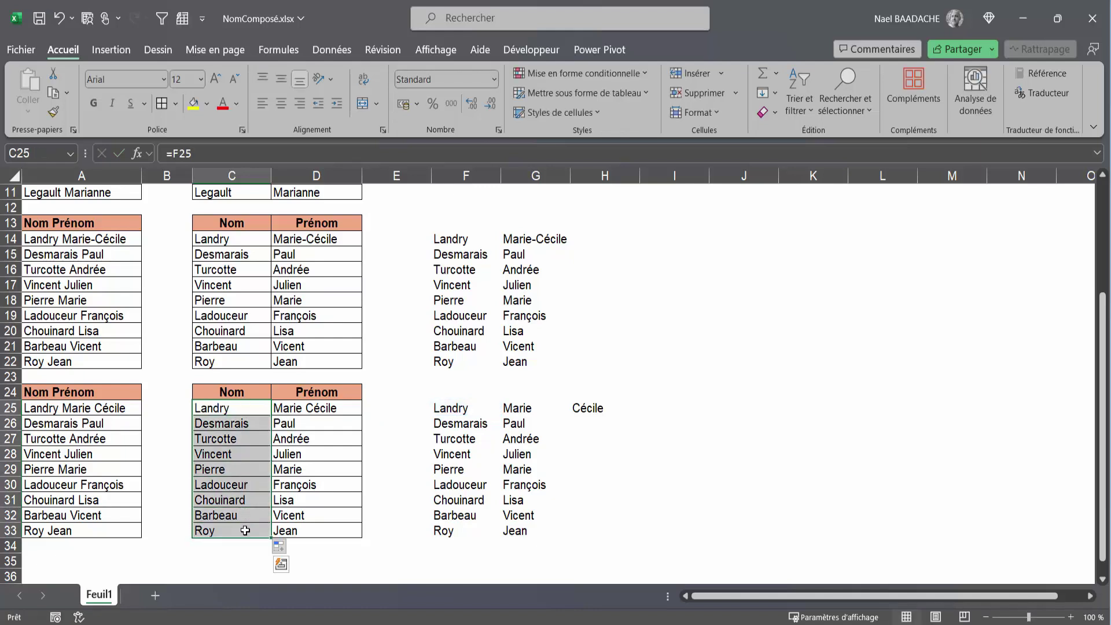
{"action": "key", "text": "ctrl+c"}
{"action": "left_click", "coordinate": [28, 110]}
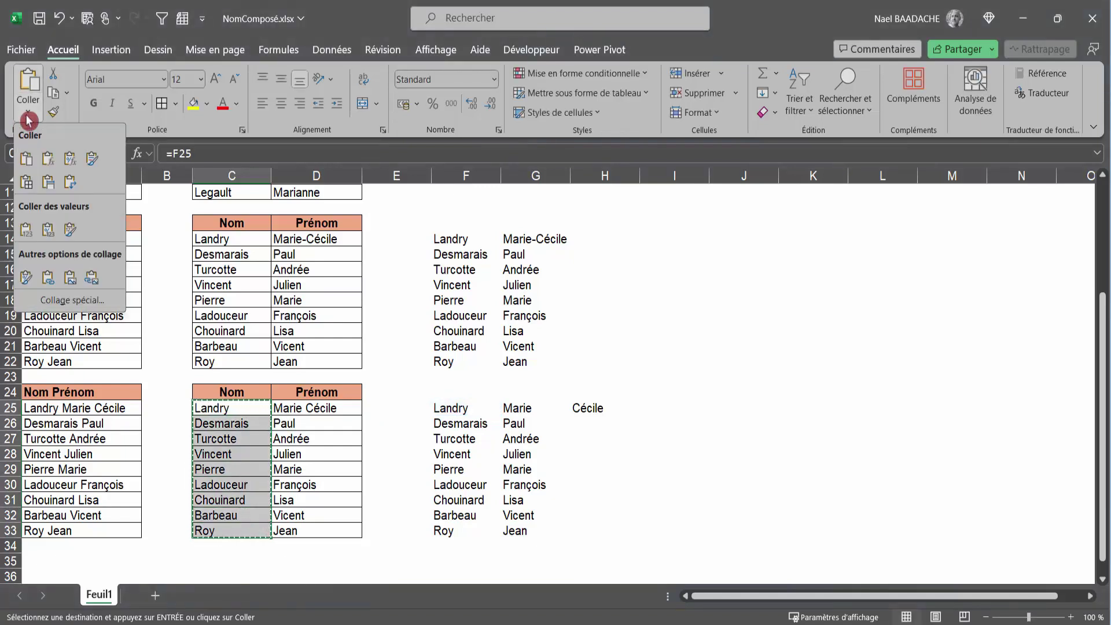
{"action": "left_click", "coordinate": [27, 228]}
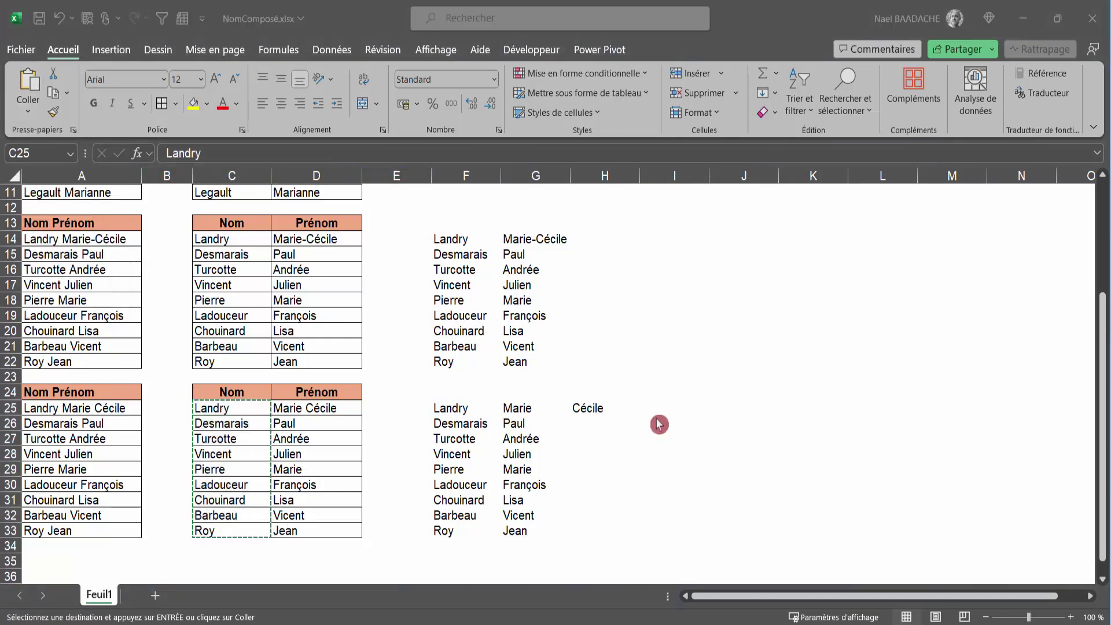
{"action": "scroll", "coordinate": [676, 336], "scroll_direction": "up", "scroll_amount": 4}
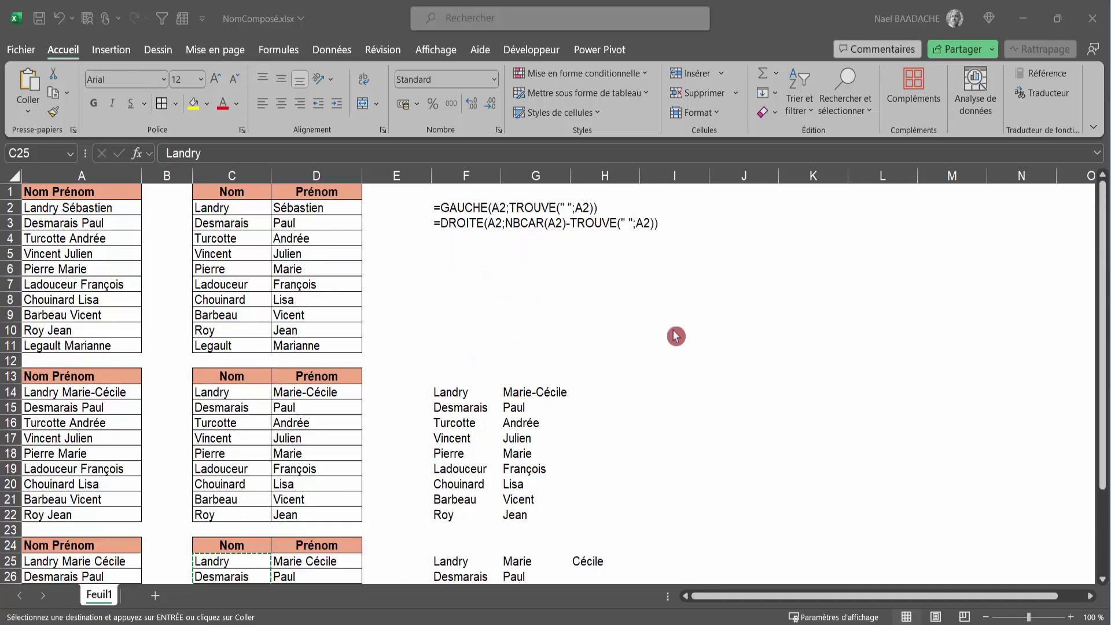